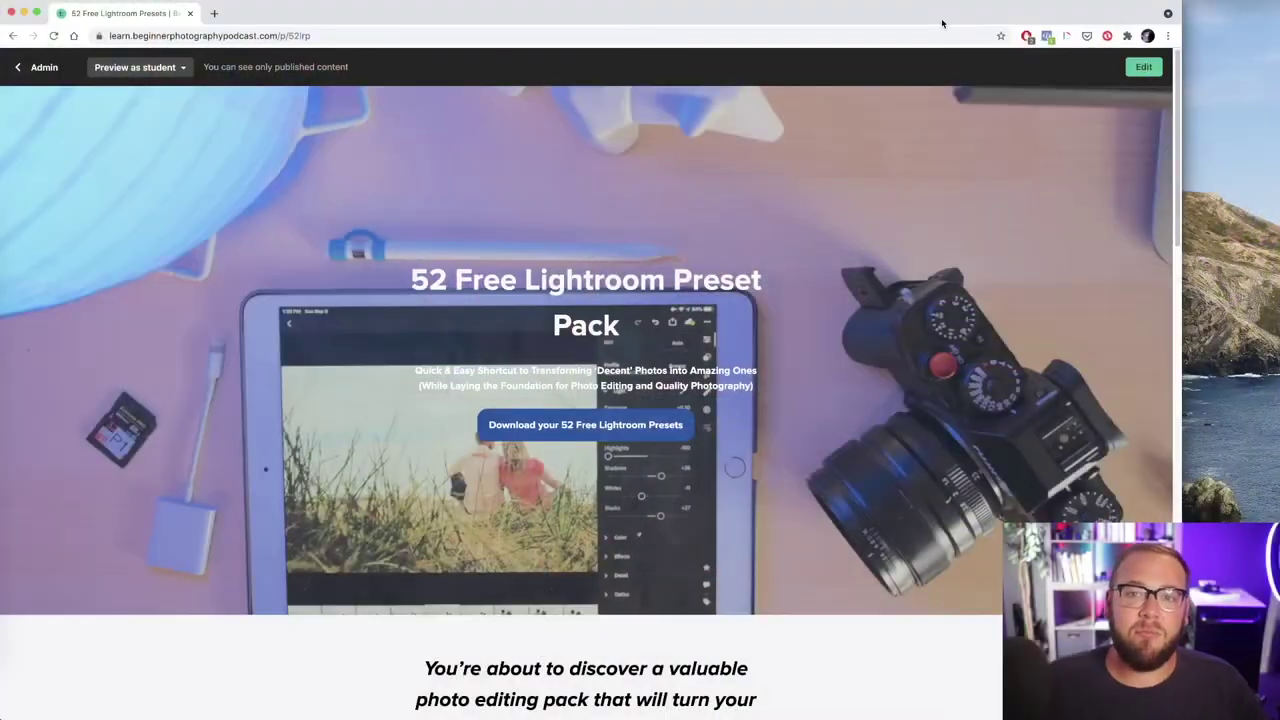
Look through the 52 Free Lightroom Preset Pack download page
{"action": "scroll", "coordinate": [977, 160], "scroll_direction": "down", "scroll_amount": 8}
{"action": "scroll", "coordinate": [977, 164], "scroll_direction": "down", "scroll_amount": 10}
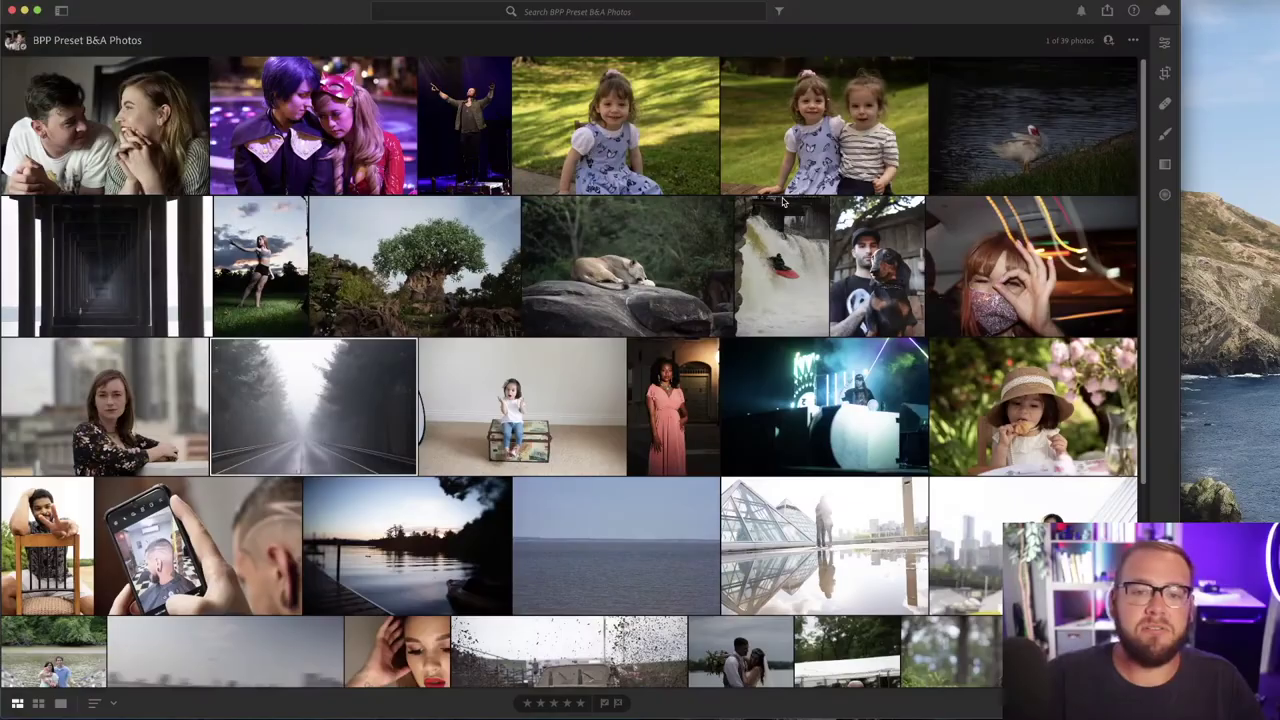
Switch to Lightroom and look through the photos in the BPP Preset B&A Photos album
{"action": "scroll", "coordinate": [860, 288], "scroll_direction": "down", "scroll_amount": 5}
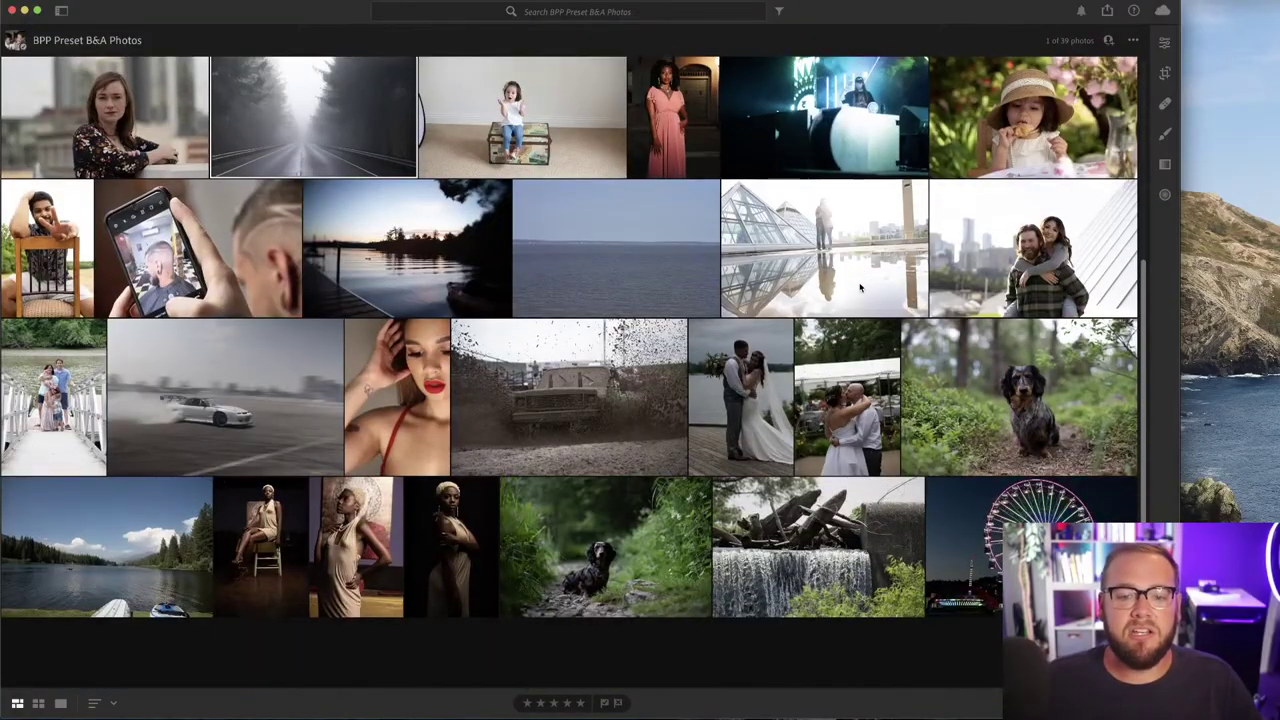
{"action": "scroll", "coordinate": [860, 288], "scroll_direction": "up", "scroll_amount": 4}
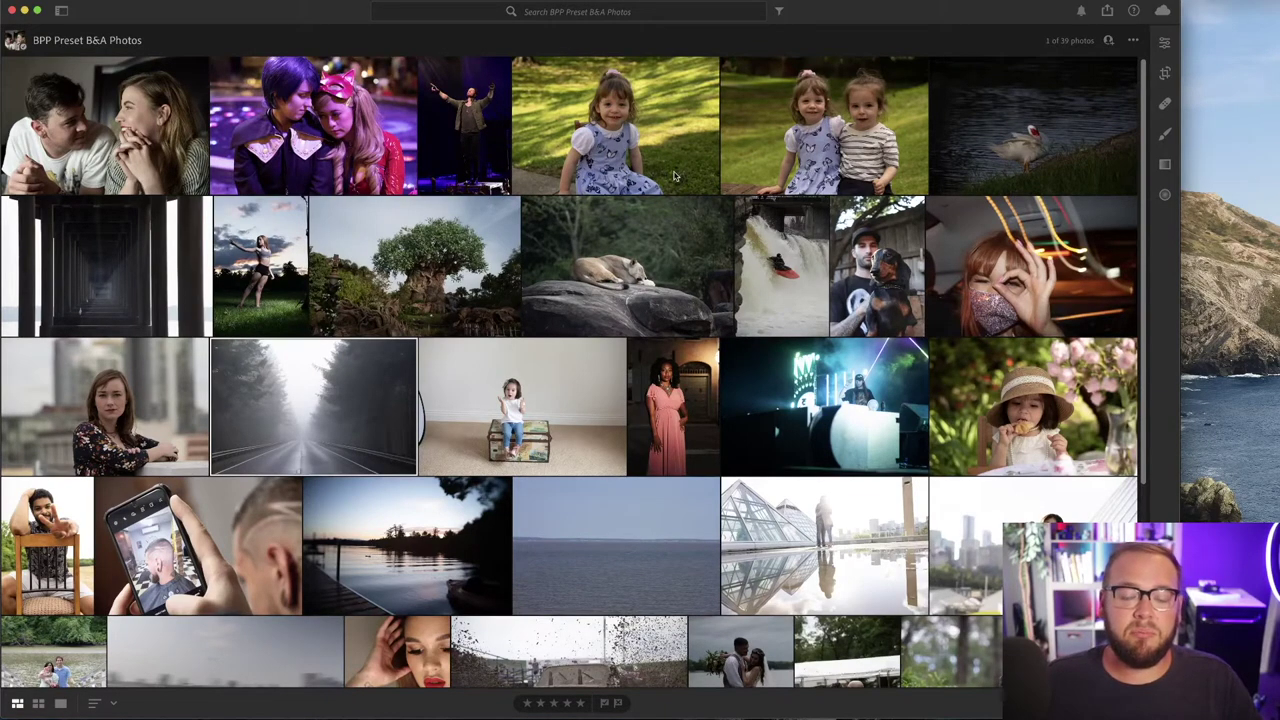
{"action": "scroll", "coordinate": [674, 176], "scroll_direction": "down", "scroll_amount": 5}
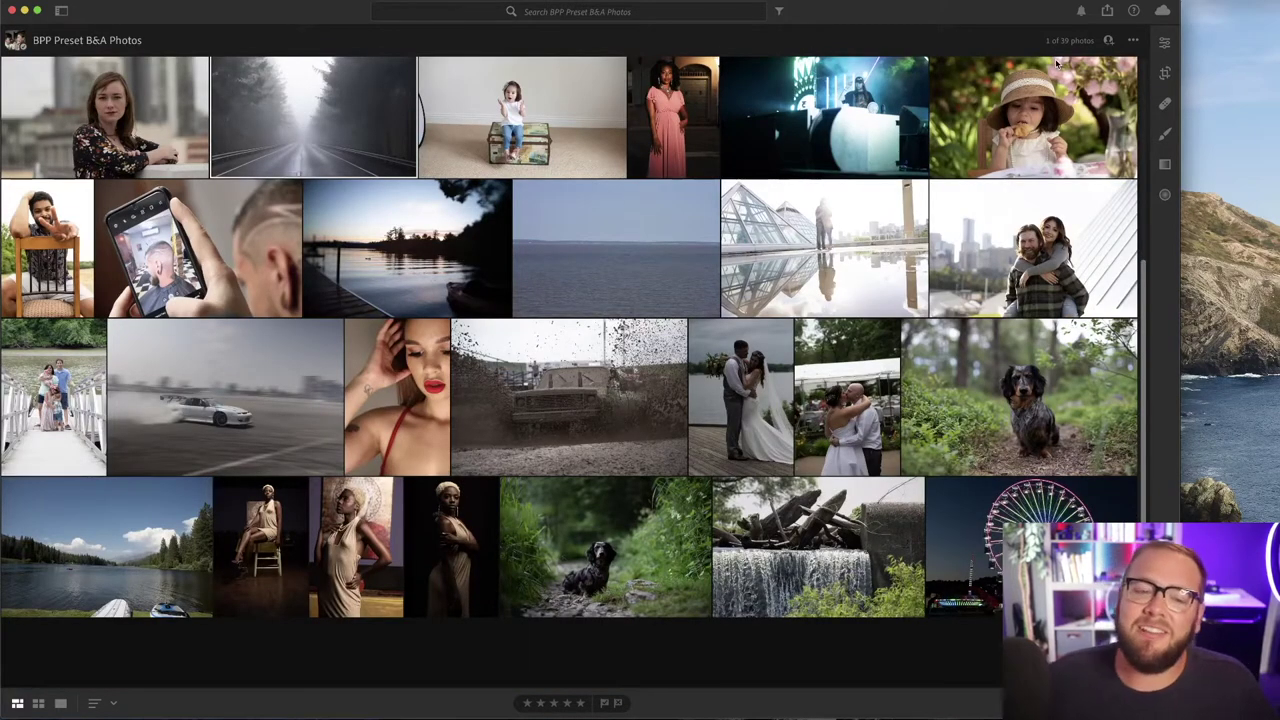
{"action": "scroll", "coordinate": [731, 142], "scroll_direction": "up", "scroll_amount": 5}
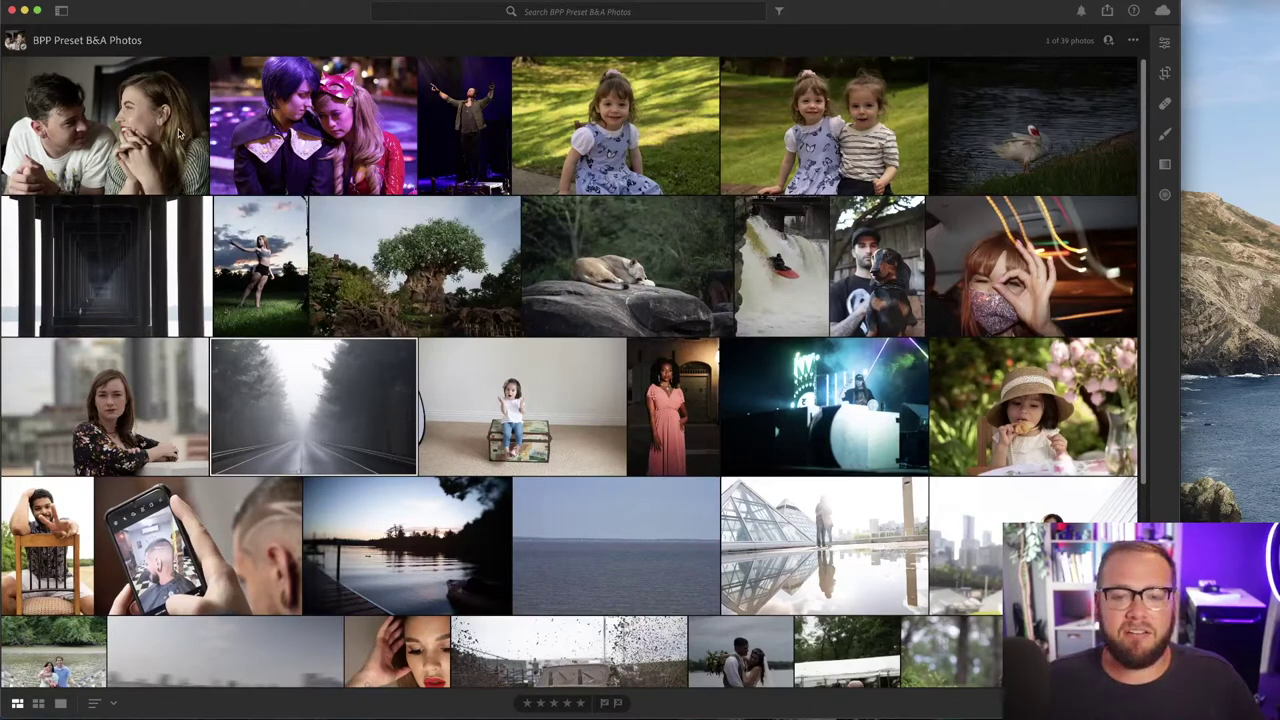
{"action": "scroll", "coordinate": [558, 180], "scroll_direction": "down", "scroll_amount": 4}
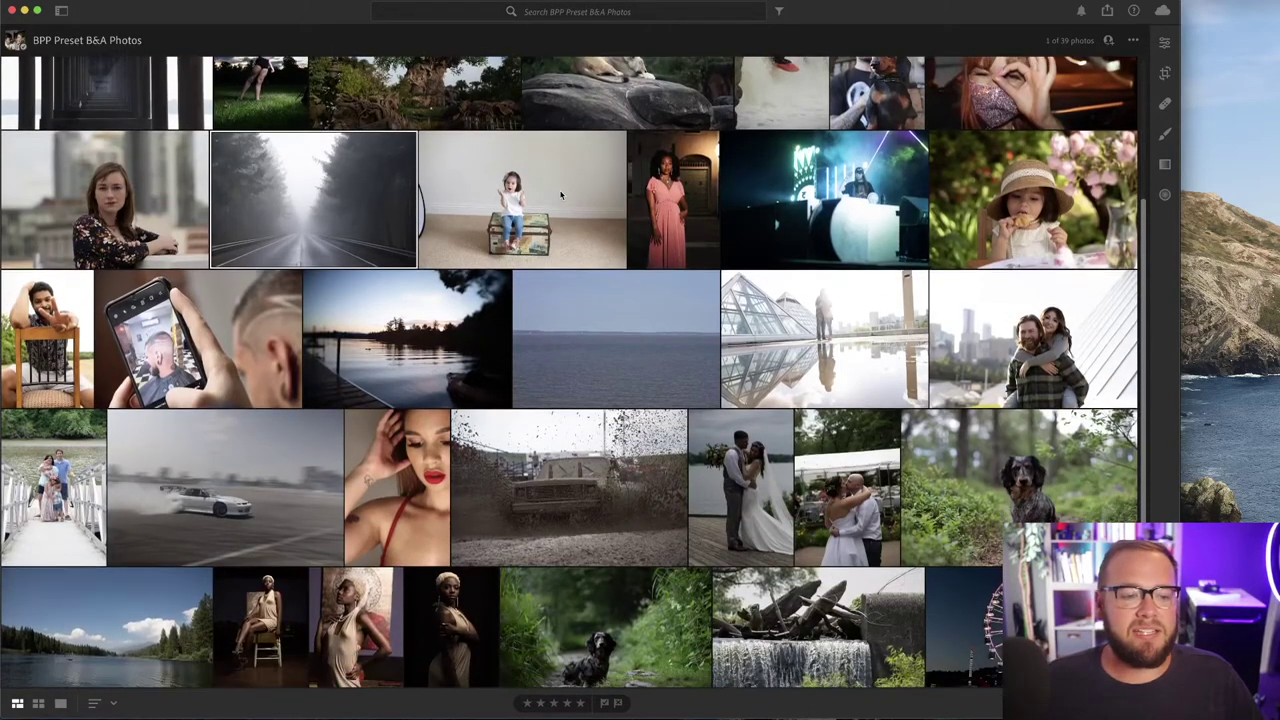
{"action": "scroll", "coordinate": [561, 195], "scroll_direction": "up", "scroll_amount": 1}
{"action": "scroll", "coordinate": [784, 306], "scroll_direction": "down", "scroll_amount": 3}
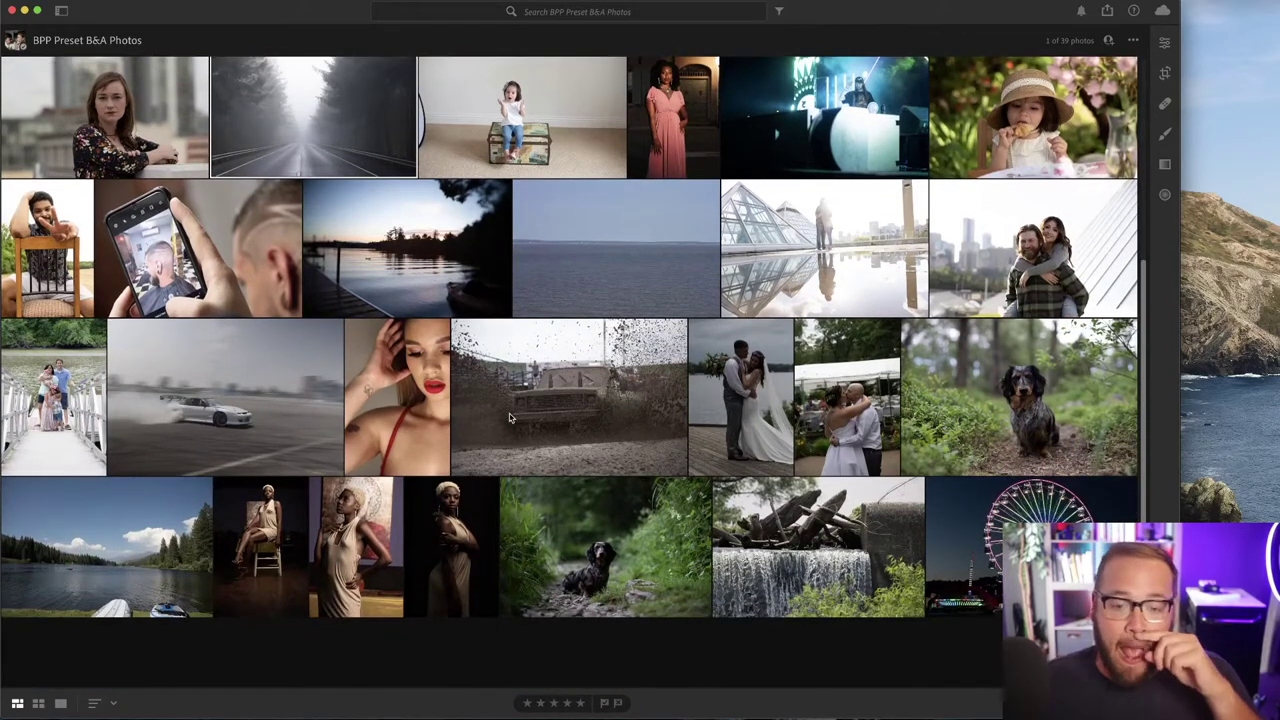
{"action": "scroll", "coordinate": [549, 383], "scroll_direction": "up", "scroll_amount": 5}
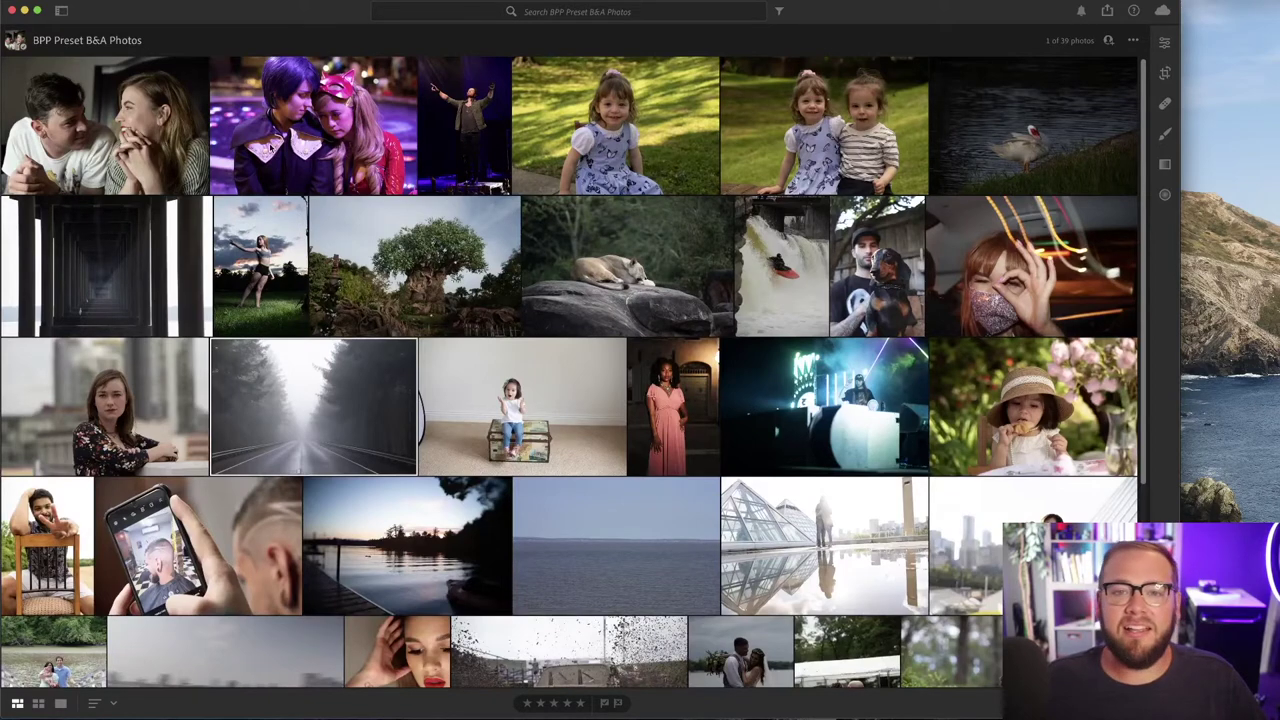
Open the album's first photo, the smiling couple, in the single-photo view and show its editing controls and presets
{"action": "double_click", "coordinate": [147, 130]}
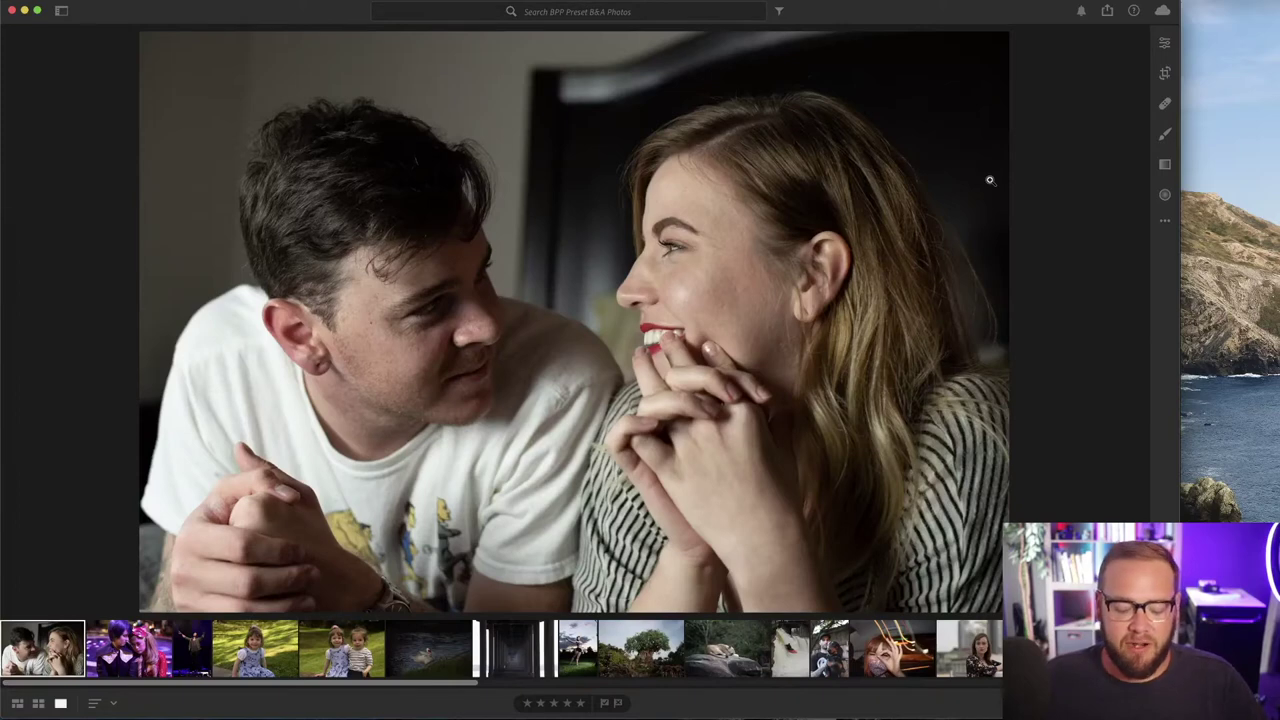
{"action": "key", "text": "i"}
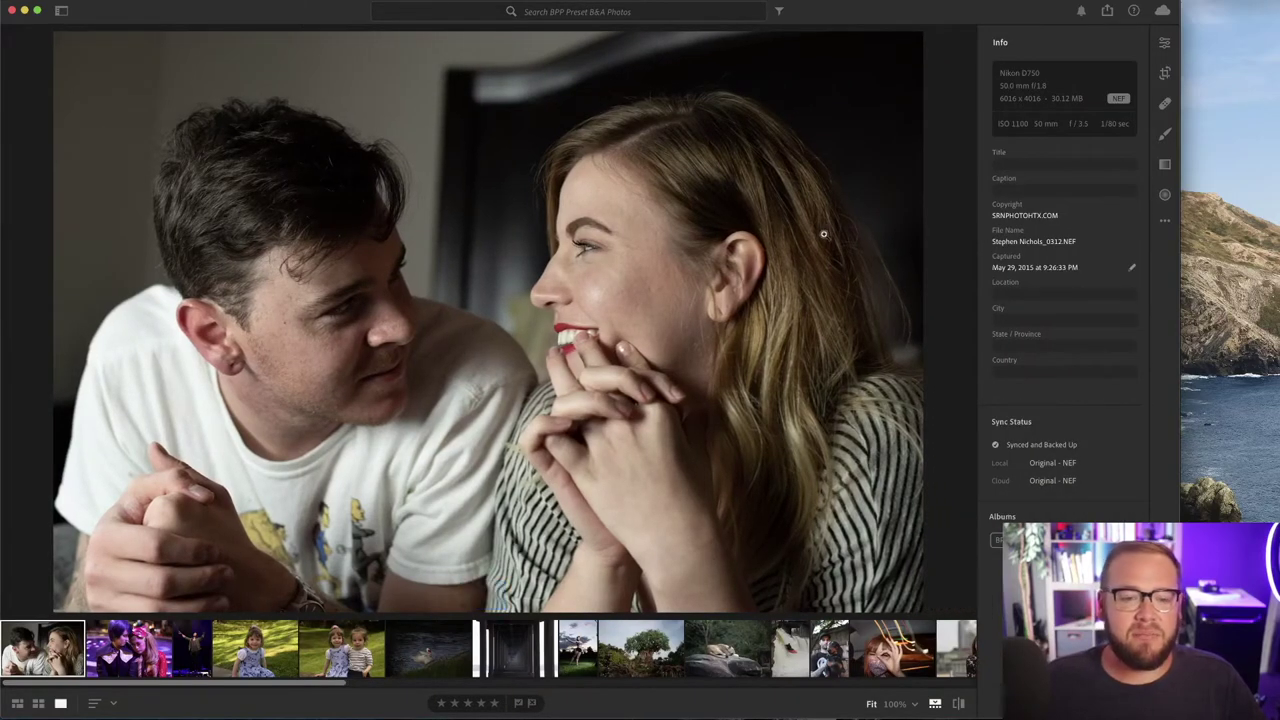
{"action": "left_click", "coordinate": [1164, 43]}
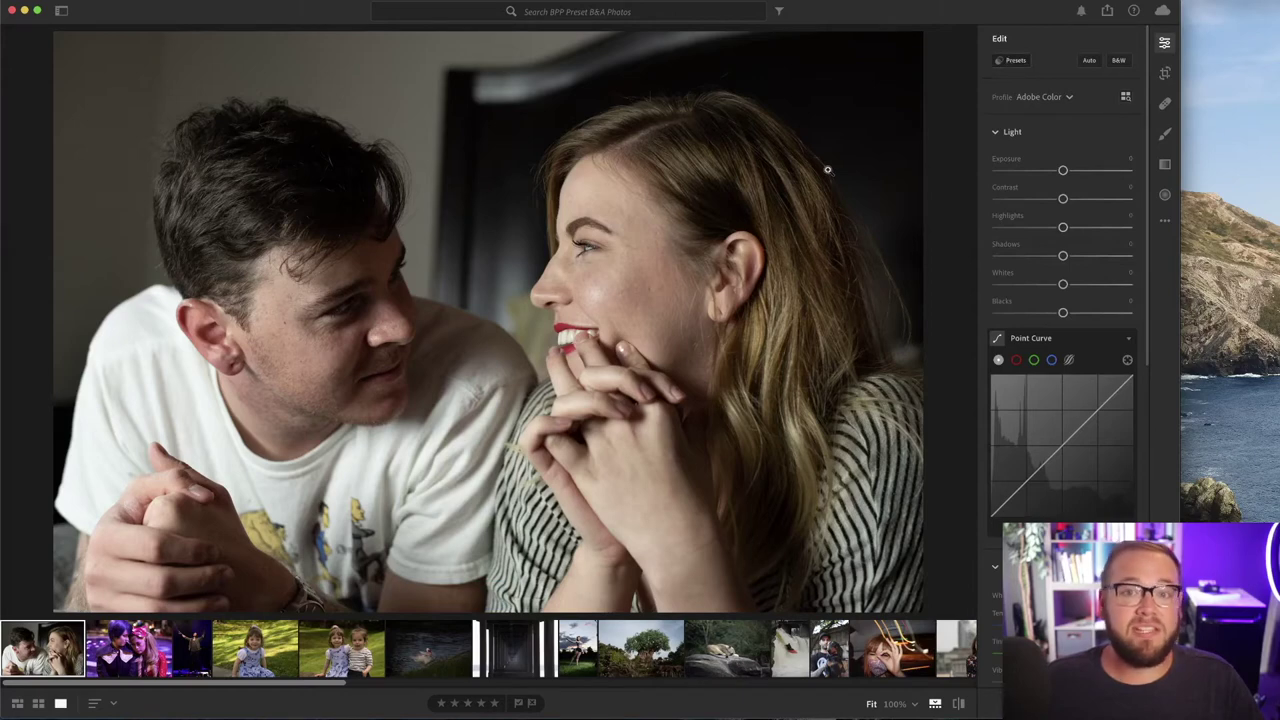
{"action": "left_click", "coordinate": [1016, 61]}
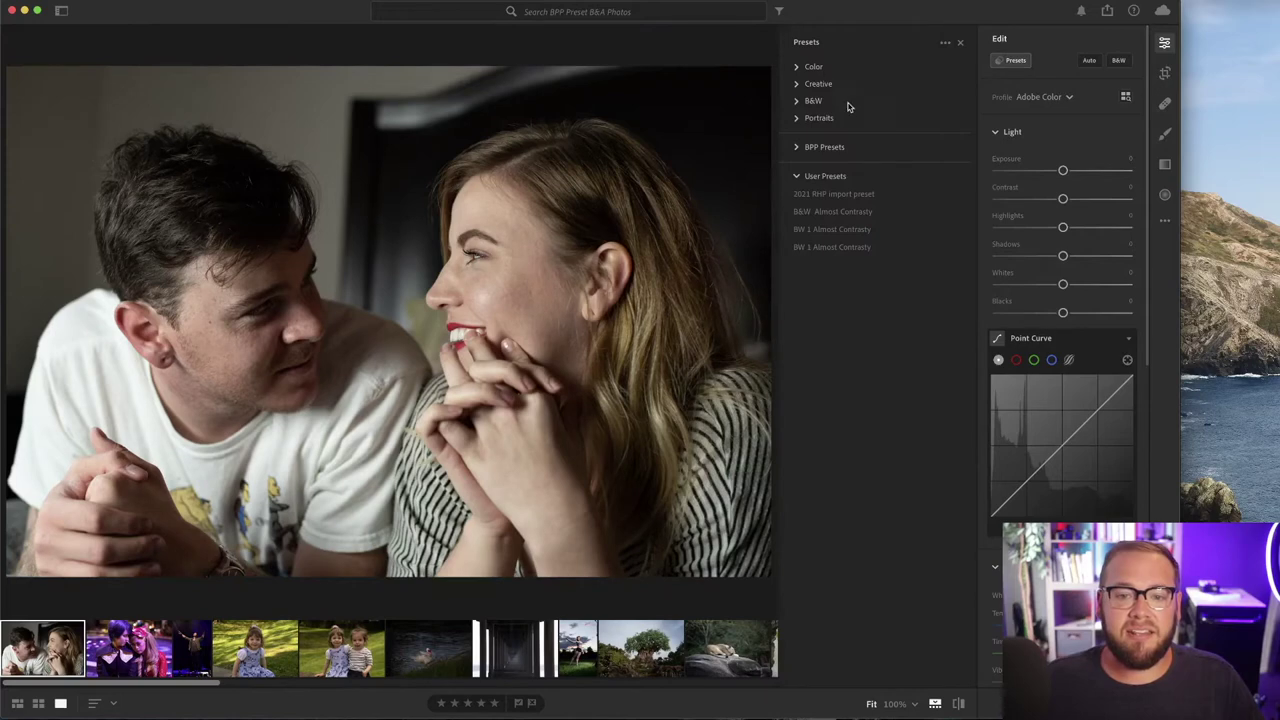
Expand the BPP Presets group and look through its presets, previewing some on the couple photo
{"action": "left_click", "coordinate": [833, 193]}
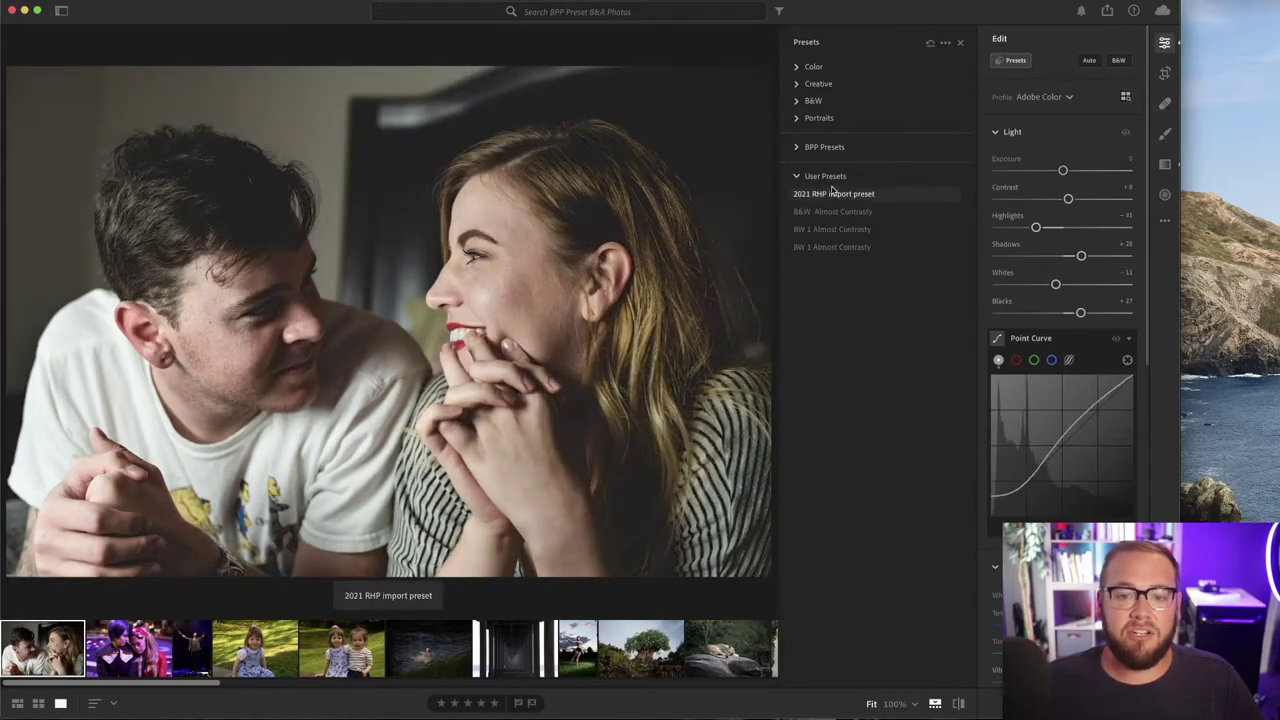
{"action": "left_click", "coordinate": [797, 148]}
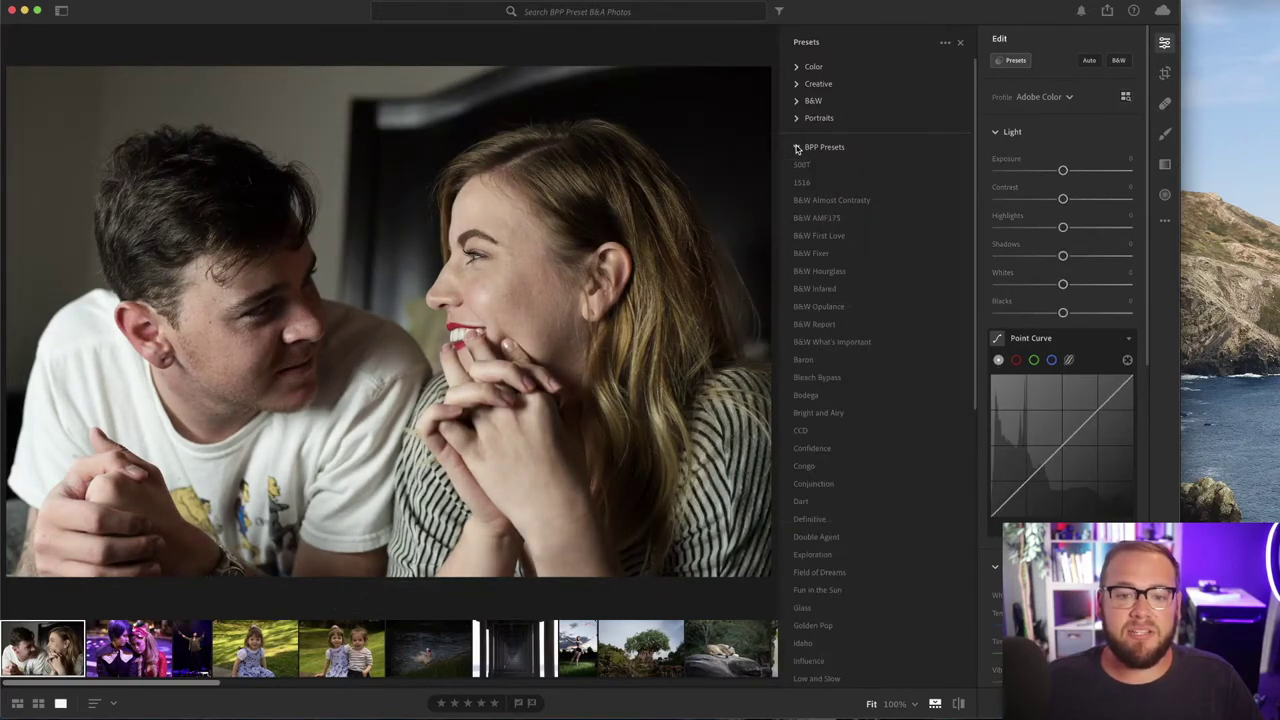
{"action": "scroll", "coordinate": [825, 200], "scroll_direction": "down", "scroll_amount": 10}
{"action": "left_click", "coordinate": [838, 236]}
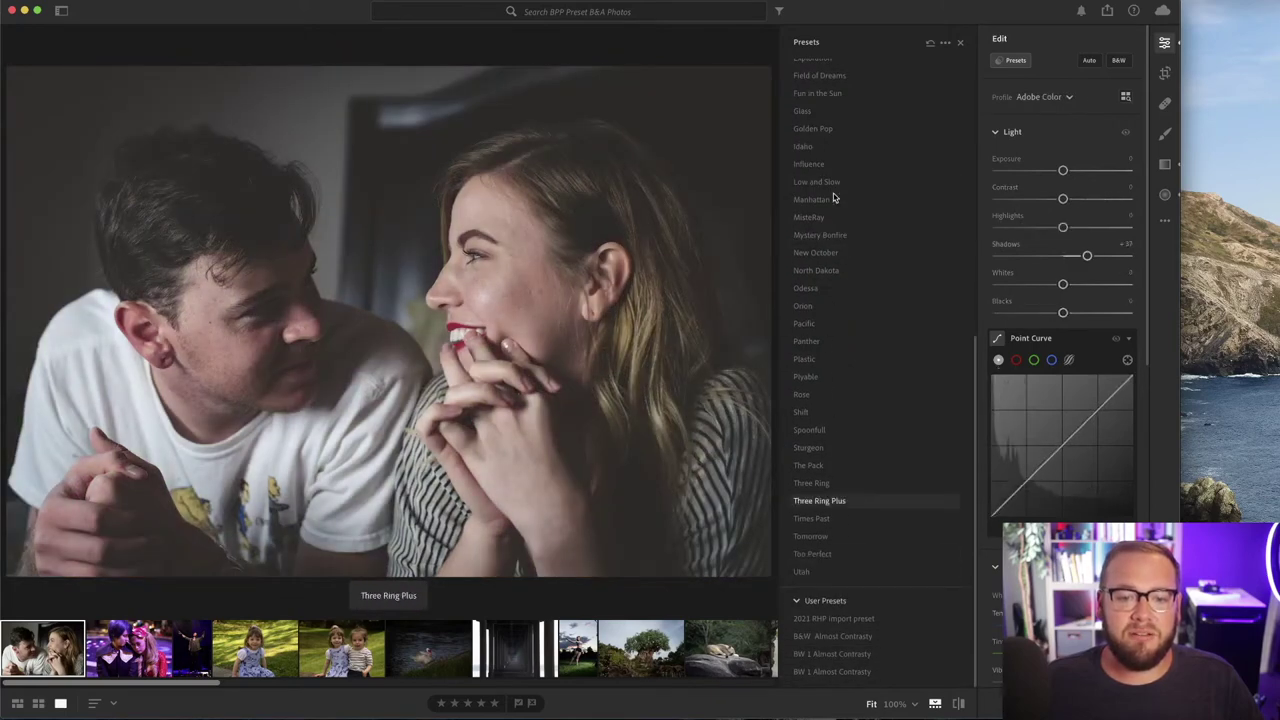
{"action": "scroll", "coordinate": [832, 190], "scroll_direction": "up", "scroll_amount": 2}
{"action": "scroll", "coordinate": [830, 190], "scroll_direction": "up", "scroll_amount": 10}
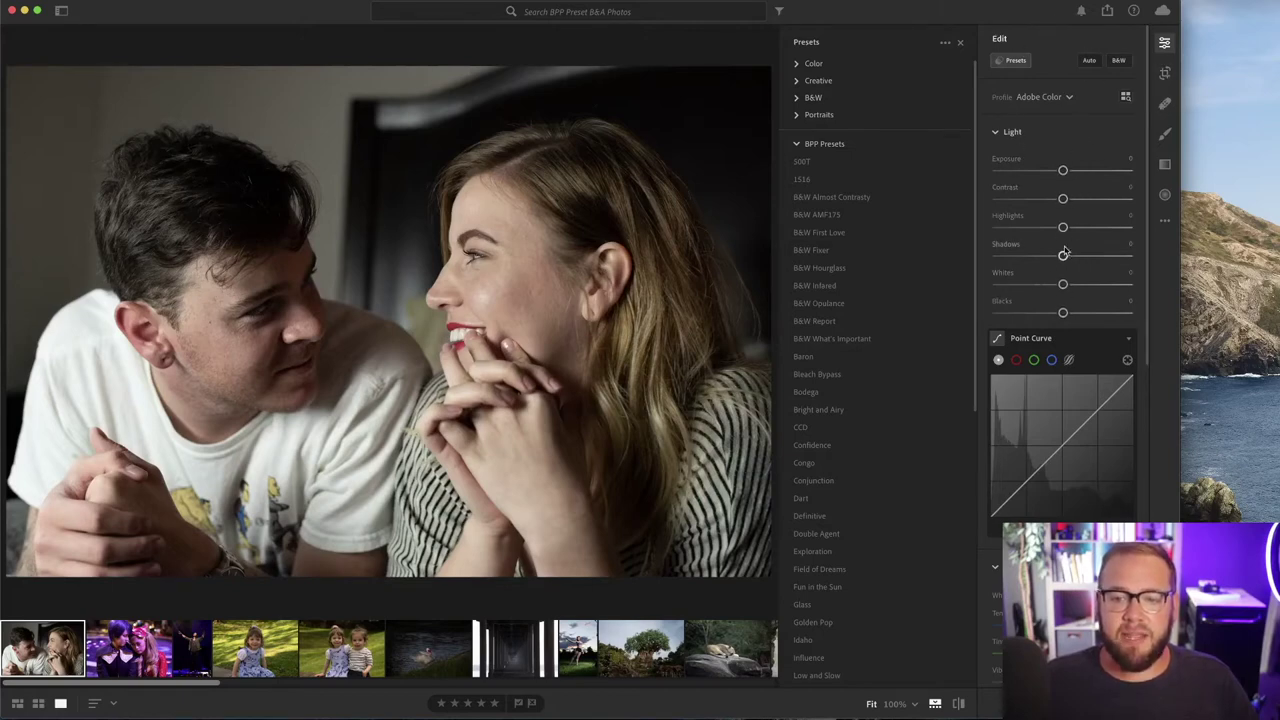
Preview several BPP presets, including Bright and Airy and Congo, and apply Conjunction to the couple photo
{"action": "left_click", "coordinate": [846, 166]}
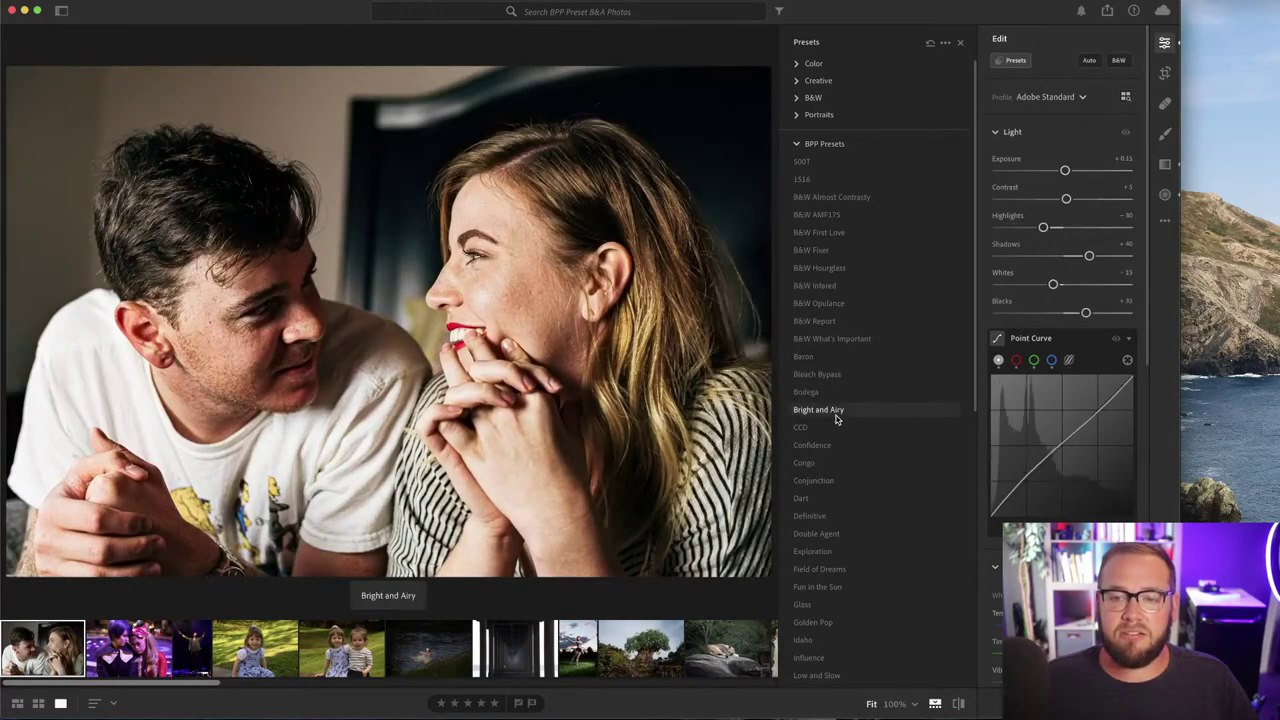
{"action": "scroll", "coordinate": [838, 416], "scroll_direction": "down", "scroll_amount": 3}
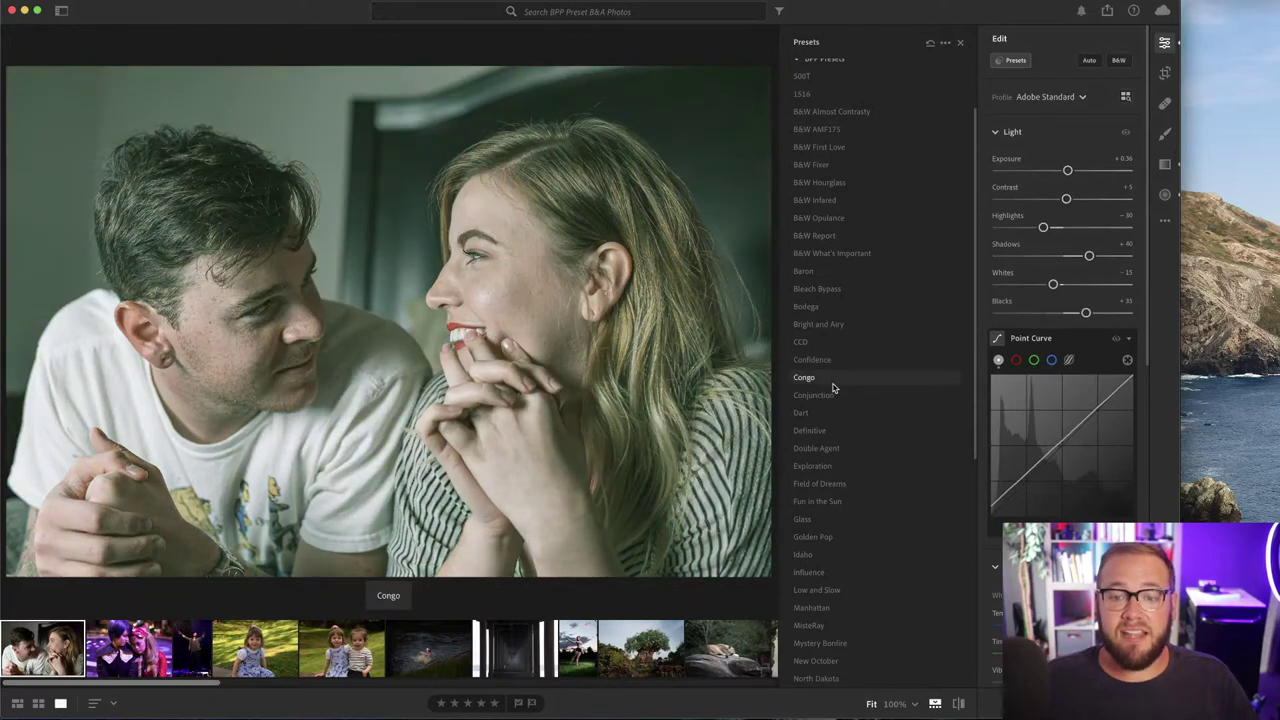
{"action": "left_click", "coordinate": [832, 387]}
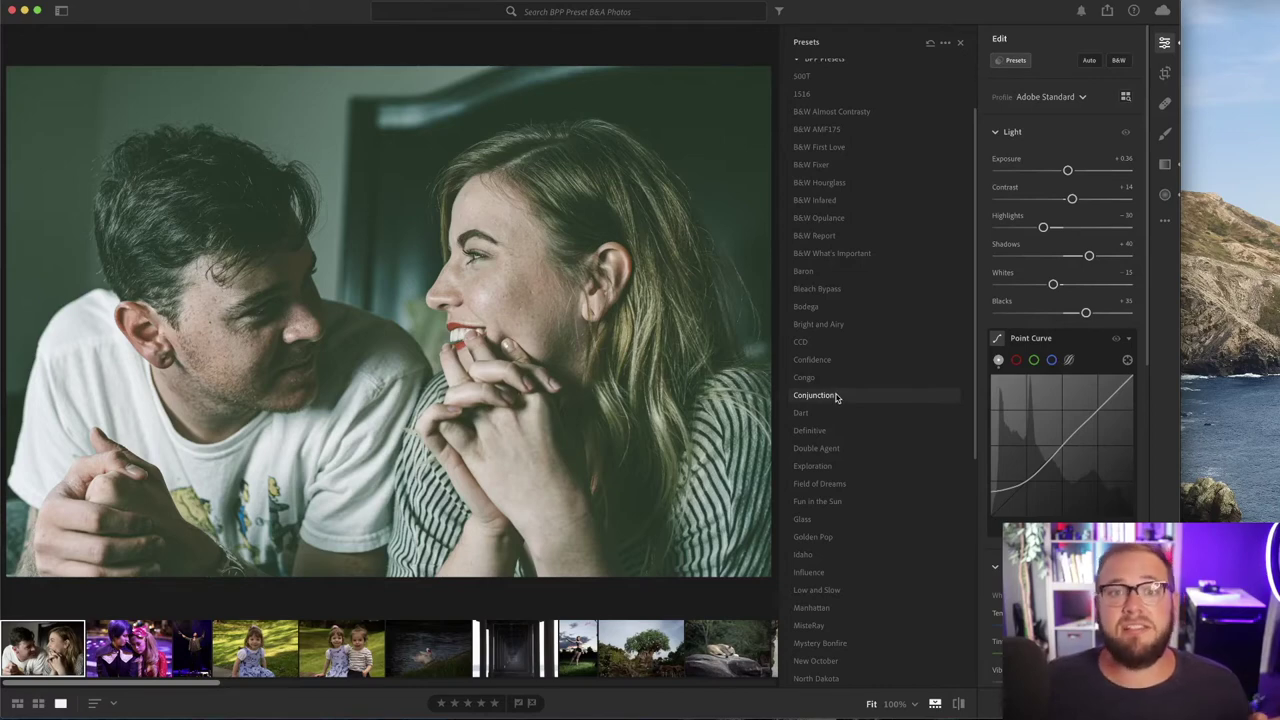
{"action": "left_click", "coordinate": [837, 397]}
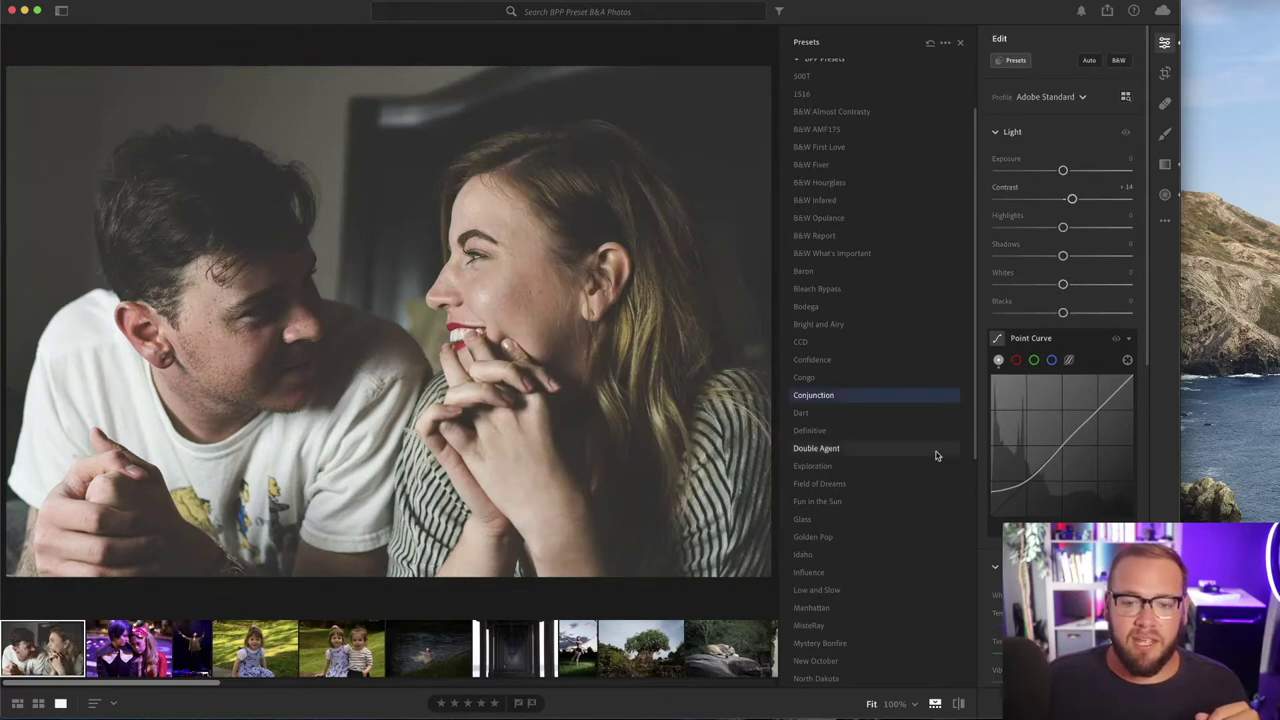
Set the greens' hue to -25 and saturation to -6, warm the white balance temperature and set the tint to -48
{"action": "scroll", "coordinate": [1083, 224], "scroll_direction": "down", "scroll_amount": 1}
{"action": "scroll", "coordinate": [1090, 260], "scroll_direction": "down", "scroll_amount": 5}
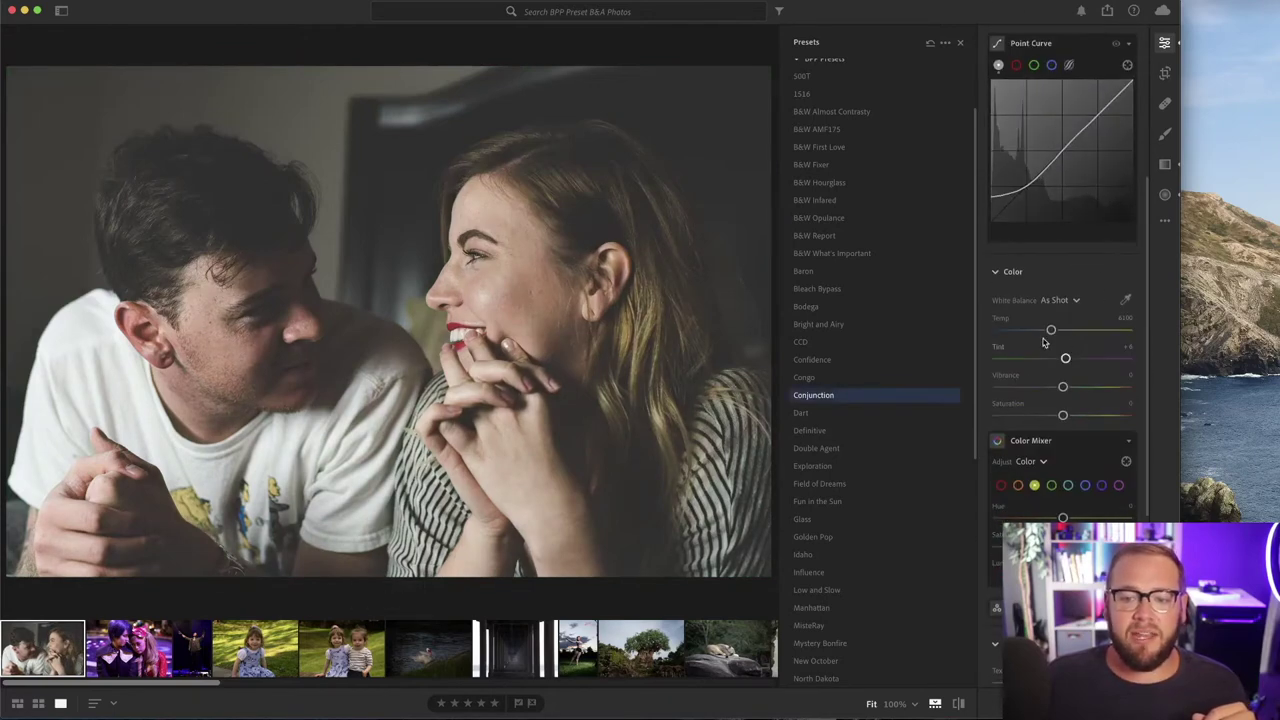
{"action": "scroll", "coordinate": [1064, 450], "scroll_direction": "down", "scroll_amount": 2}
{"action": "left_click", "coordinate": [1051, 370]}
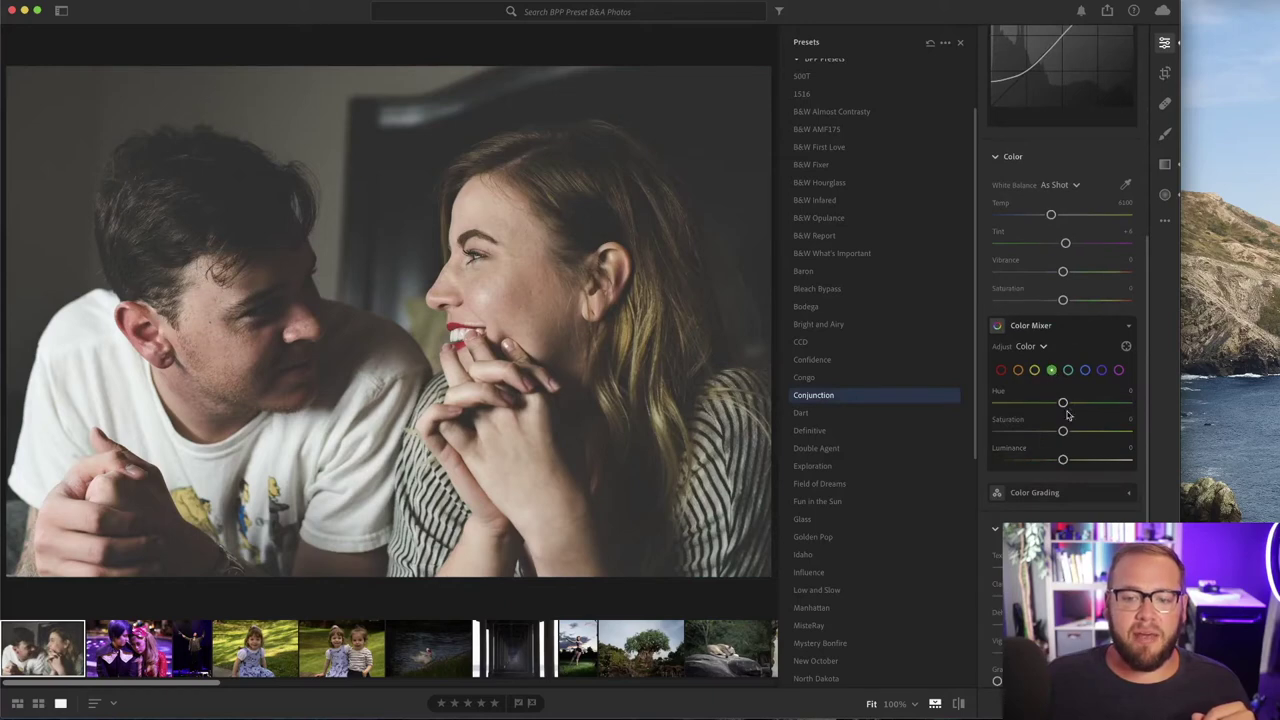
{"action": "left_click_drag", "start_coordinate": [1062, 402], "coordinate": [1059, 431]}
{"action": "mouse_move", "coordinate": [1051, 215]}
{"action": "left_mouse_down"}
{"action": "mouse_move", "coordinate": [1095, 216]}
{"action": "mouse_move", "coordinate": [1045, 216]}
{"action": "mouse_move", "coordinate": [1075, 216]}
{"action": "mouse_move", "coordinate": [1030, 250]}
{"action": "mouse_move", "coordinate": [1088, 216]}
{"action": "mouse_move", "coordinate": [1057, 222]}
{"action": "mouse_move", "coordinate": [1067, 217]}
{"action": "left_mouse_up"}
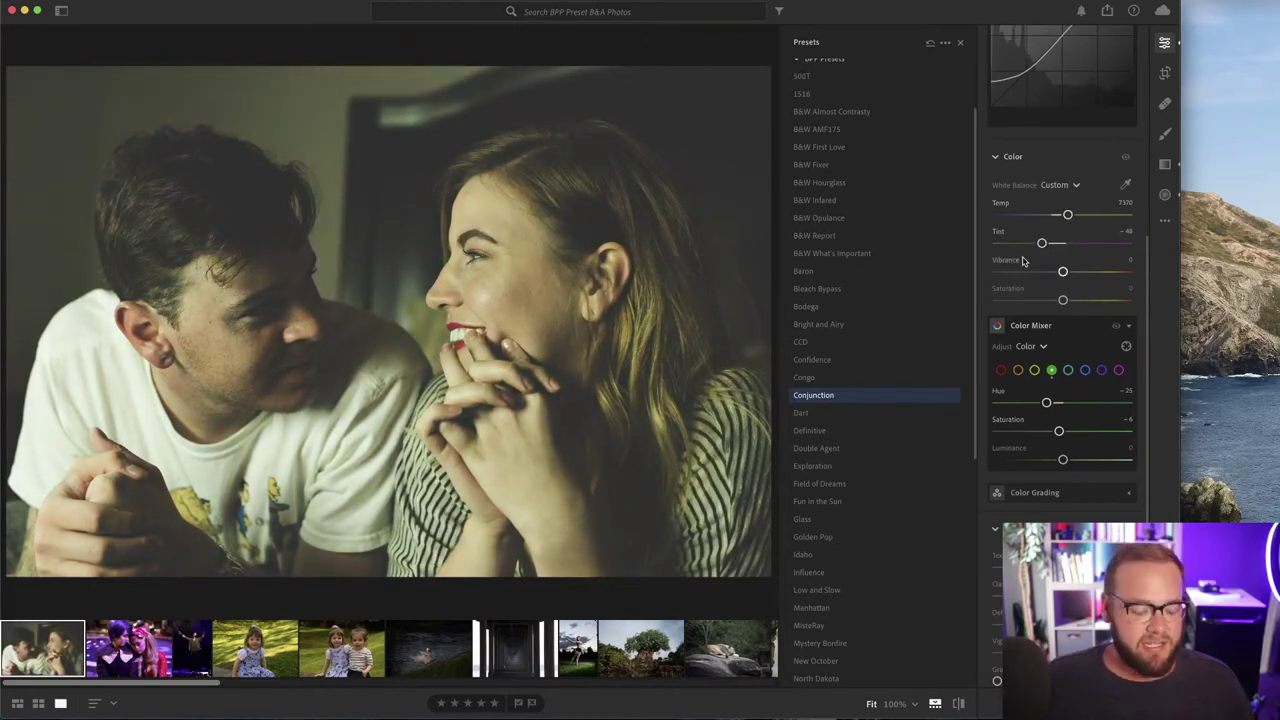
Undo the white balance and green Color Mixer adjustments on the couple photo
{"action": "key", "text": "super+z"}
{"action": "key", "text": "super+z"}
{"action": "key", "text": "super+z"}
{"action": "key", "text": "super+z"}
{"action": "key", "text": "super+z"}
{"action": "key", "text": "super+z"}
{"action": "key", "text": "super+z"}
Preview further BPP presets on the couple photo, including CCD, Double Agent and Golden Pop
{"action": "scroll", "coordinate": [875, 354], "scroll_direction": "down", "scroll_amount": 2}
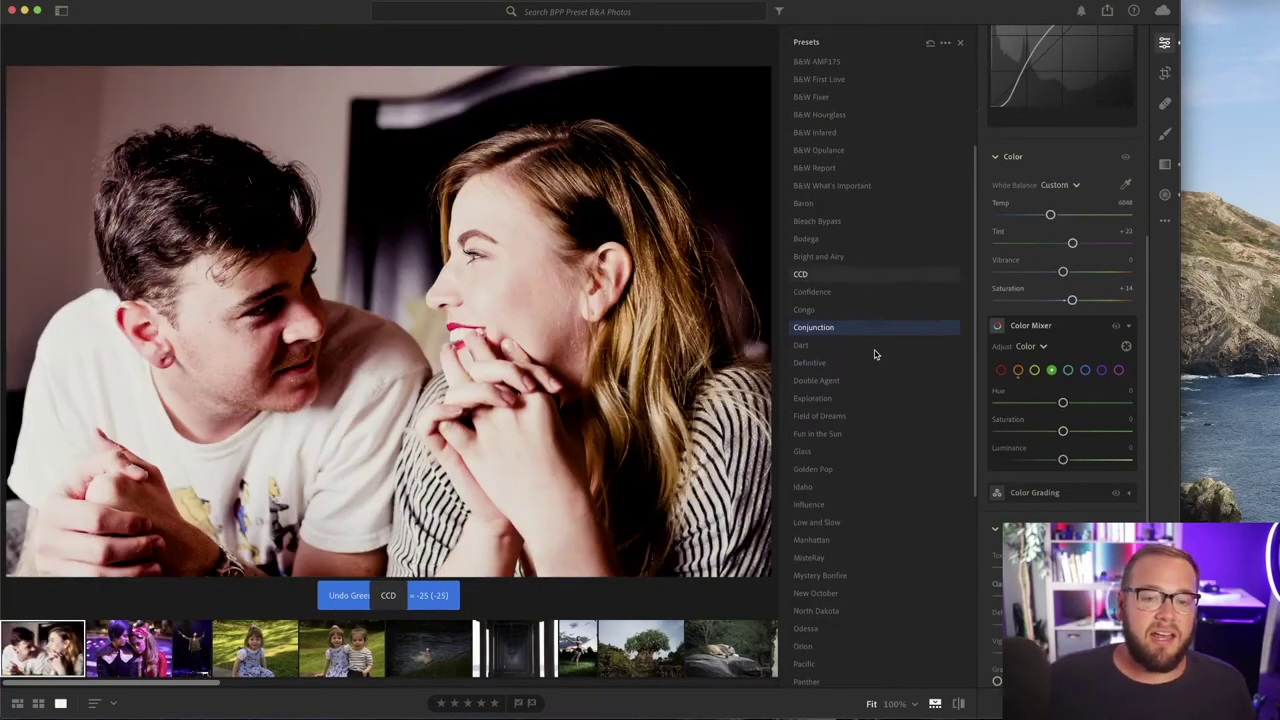
{"action": "scroll", "coordinate": [854, 350], "scroll_direction": "down", "scroll_amount": 1}
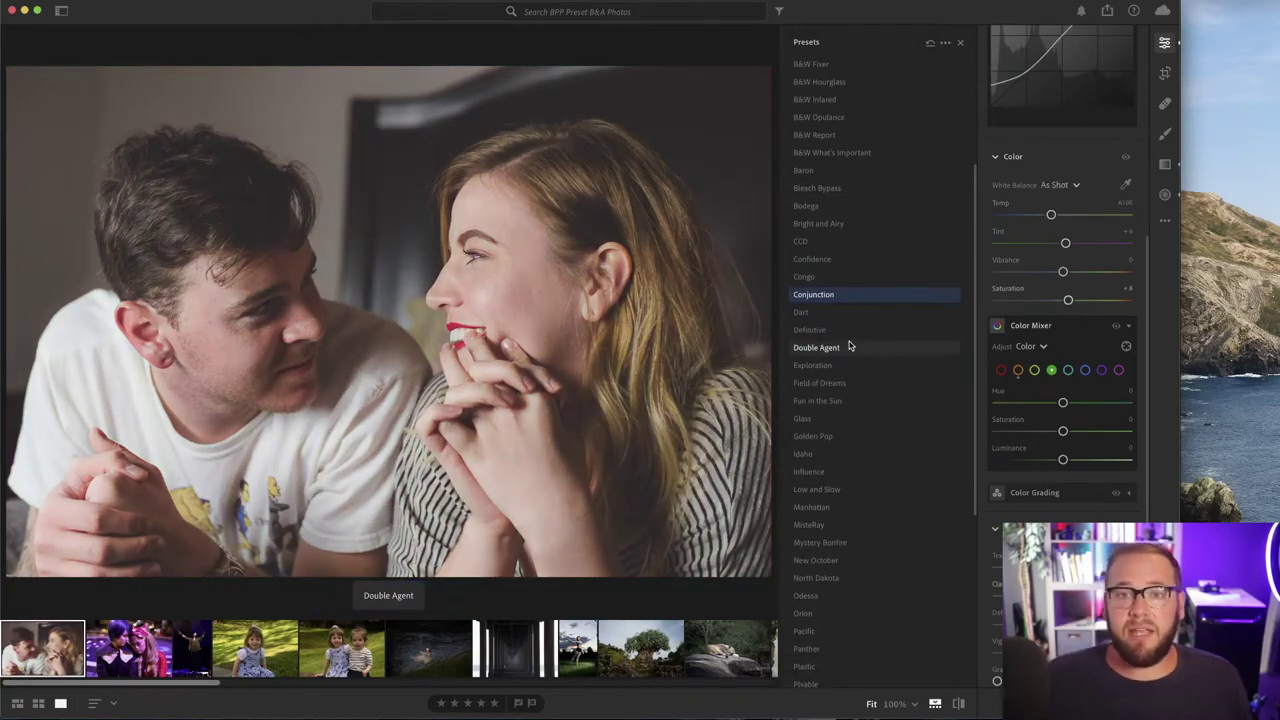
{"action": "scroll", "coordinate": [835, 345], "scroll_direction": "down", "scroll_amount": 1}
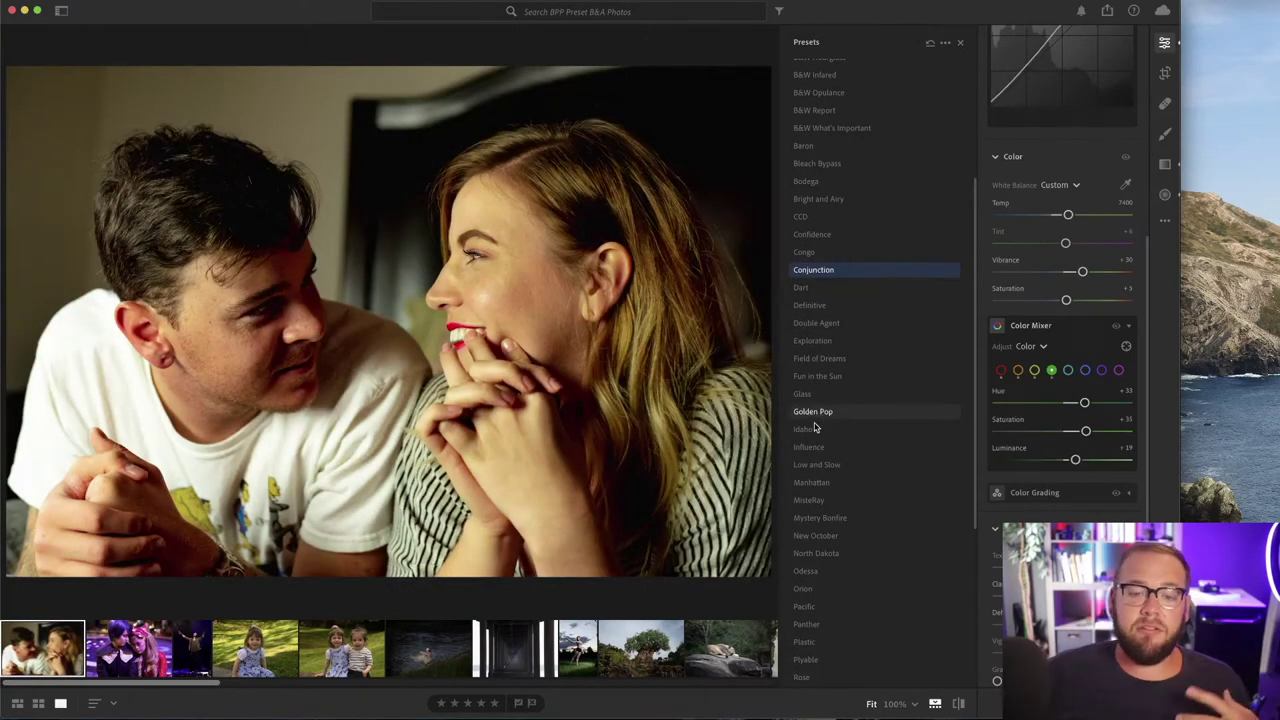
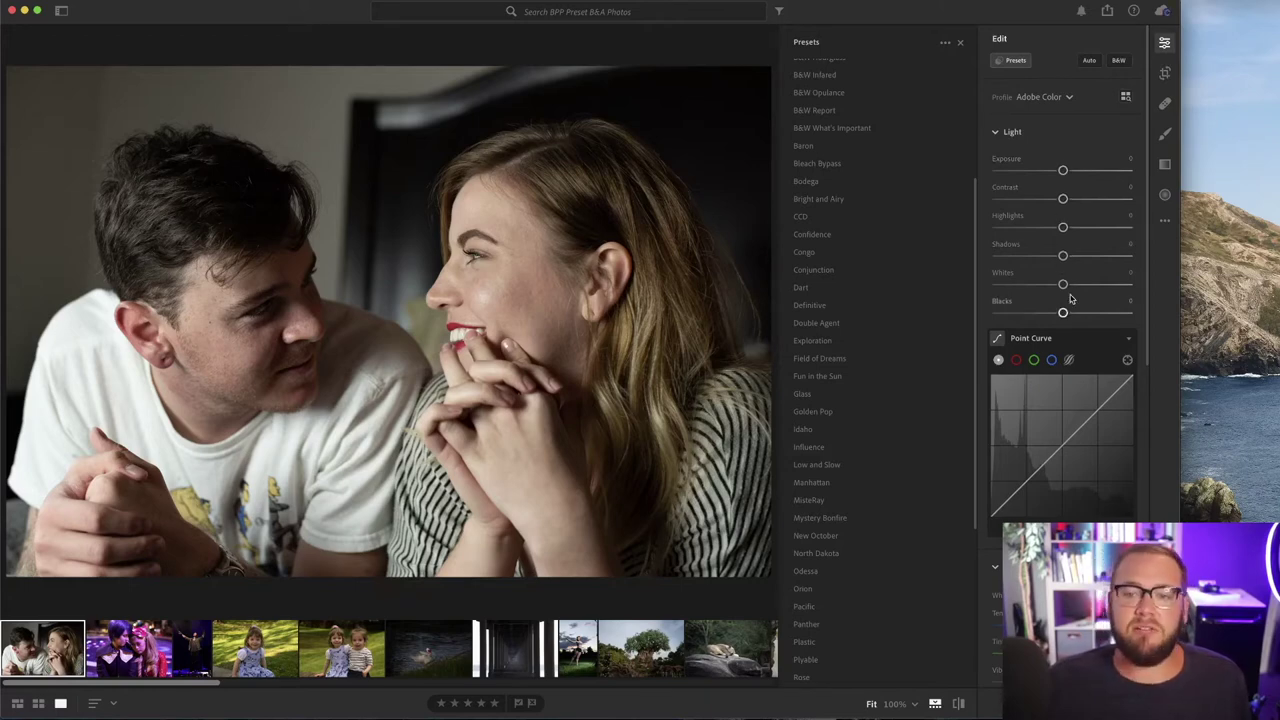
Look through the photo's Light, Point Curve, Color, Color Mixer and Effects settings
{"action": "scroll", "coordinate": [1062, 300], "scroll_direction": "down", "scroll_amount": 3}
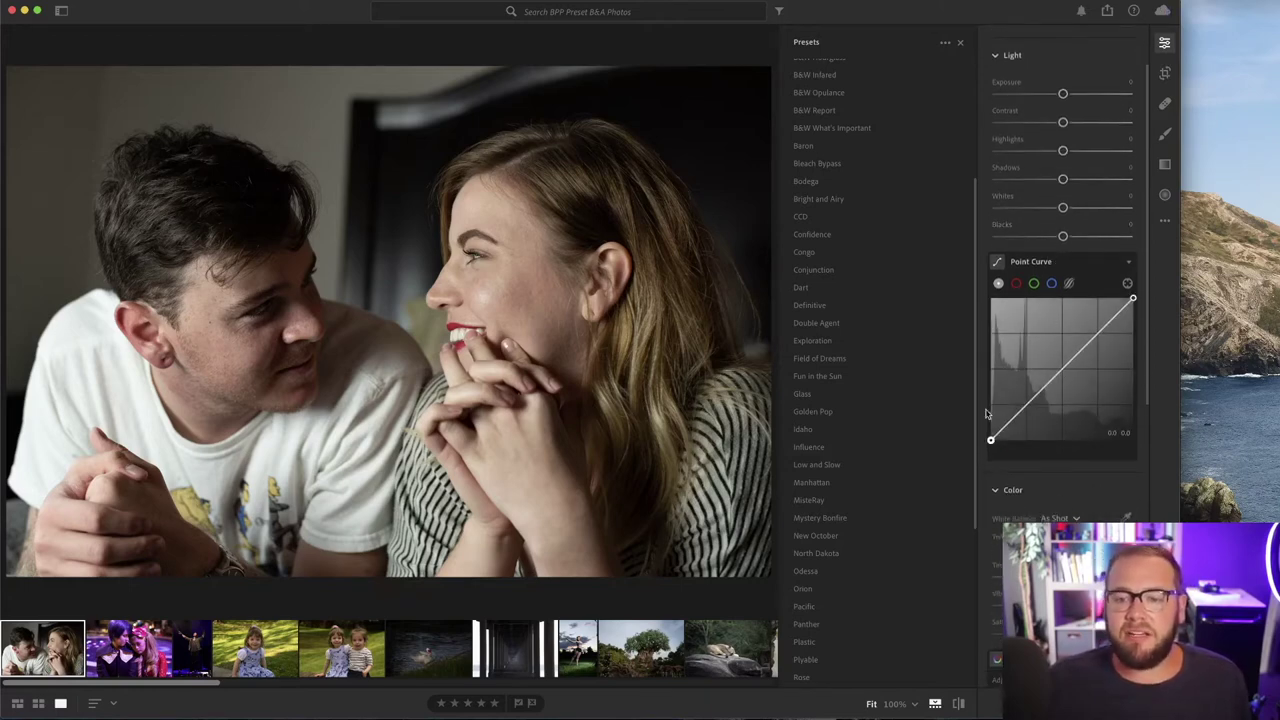
{"action": "scroll", "coordinate": [1042, 350], "scroll_direction": "down", "scroll_amount": 10}
{"action": "scroll", "coordinate": [1045, 329], "scroll_direction": "down", "scroll_amount": 5}
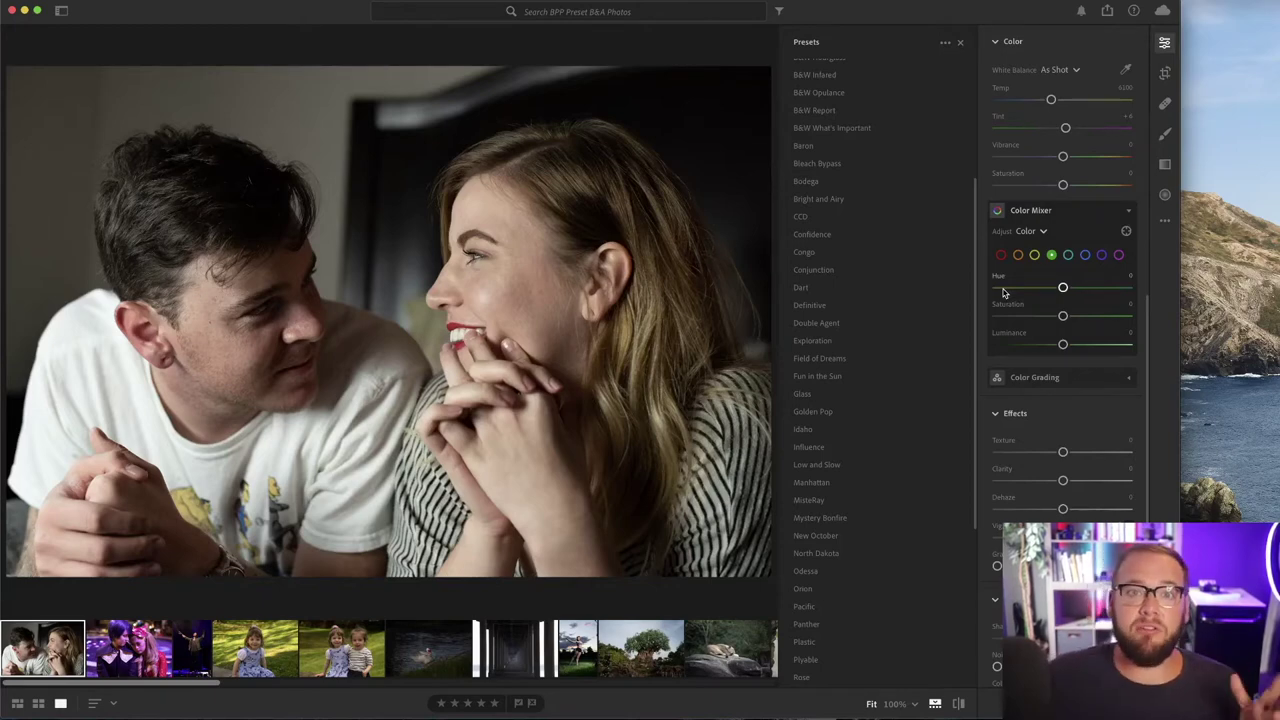
Preview the Idaho and Influence presets on the couple photo and compare them with the unedited image
{"action": "left_click", "coordinate": [930, 411]}
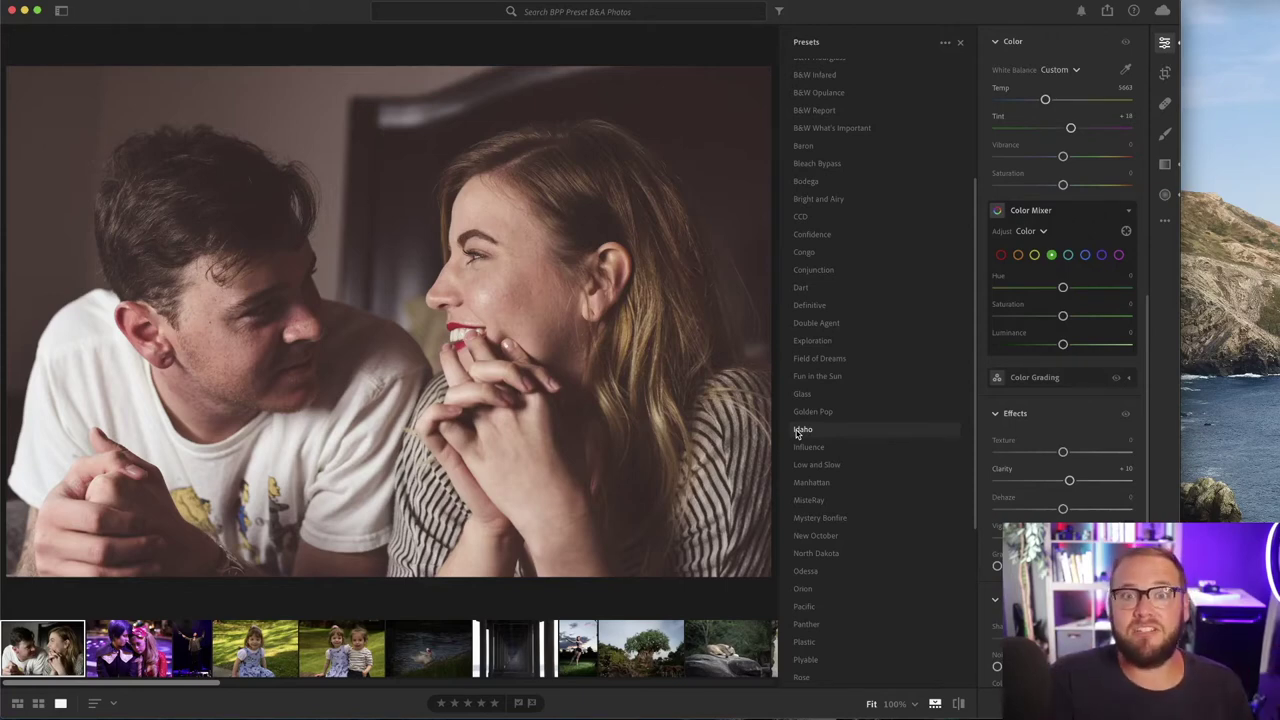
{"action": "left_click", "coordinate": [836, 463]}
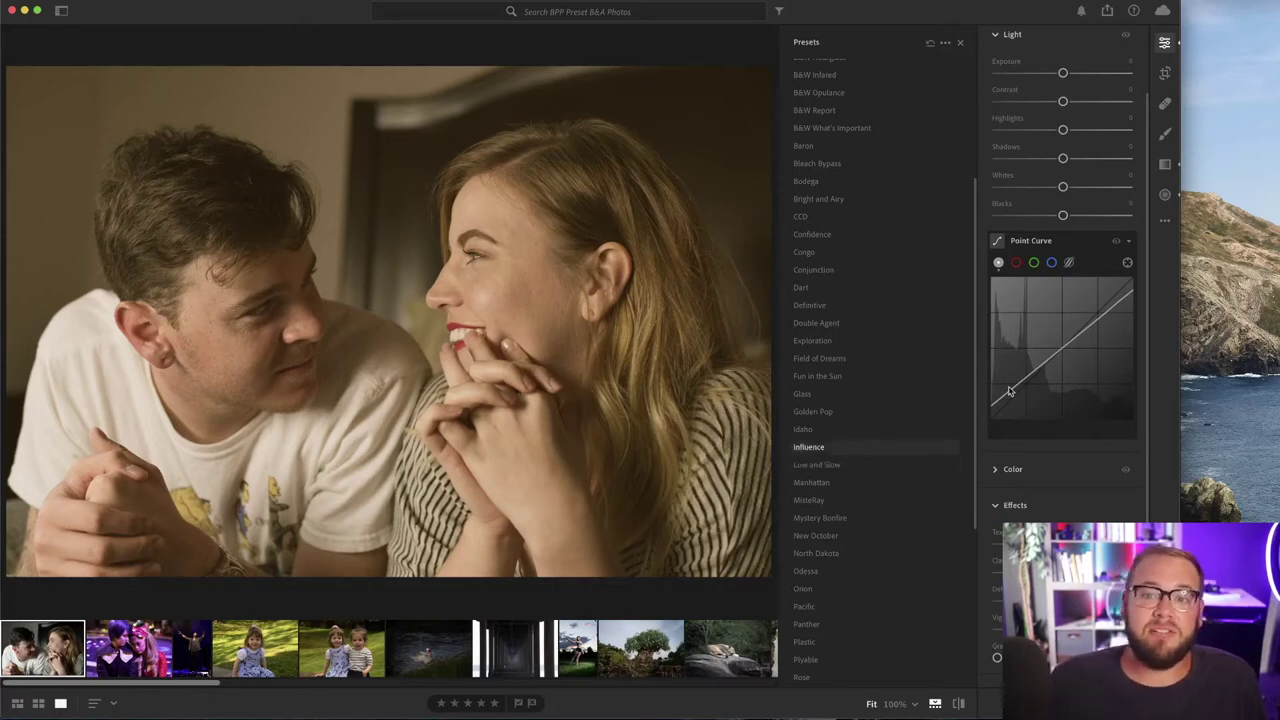
{"action": "left_click", "coordinate": [835, 447]}
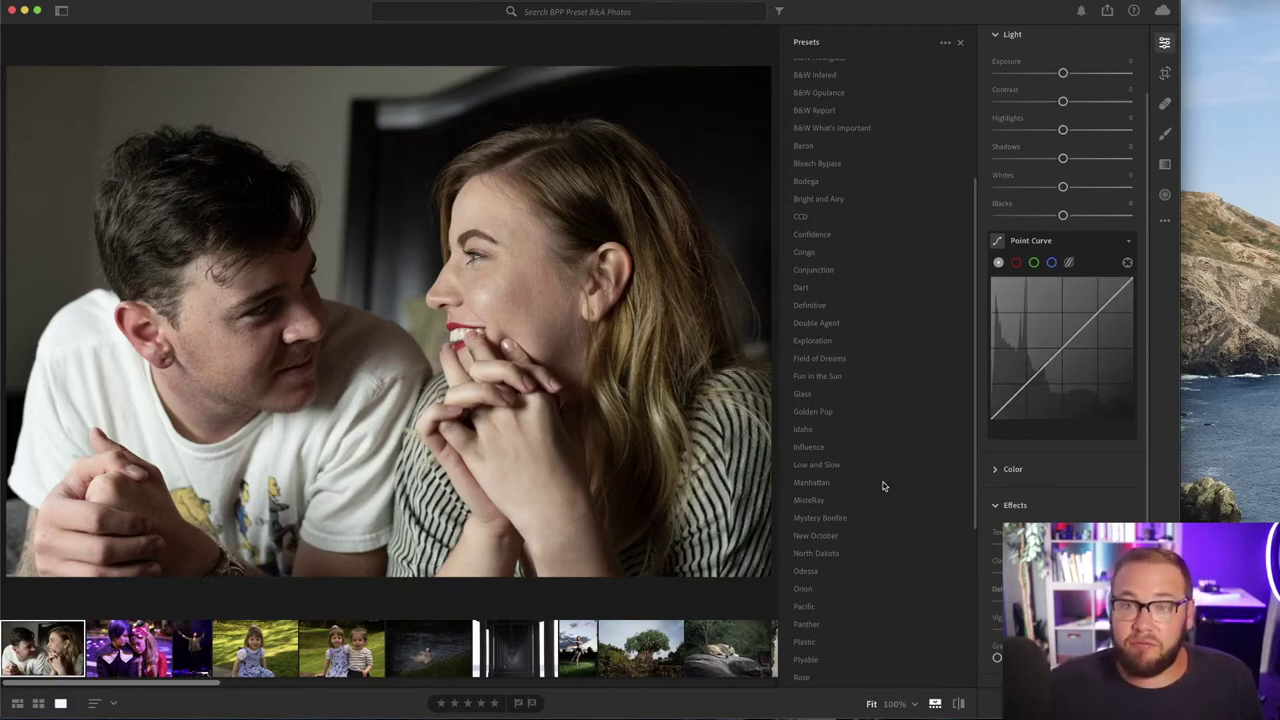
{"action": "left_click", "coordinate": [816, 535]}
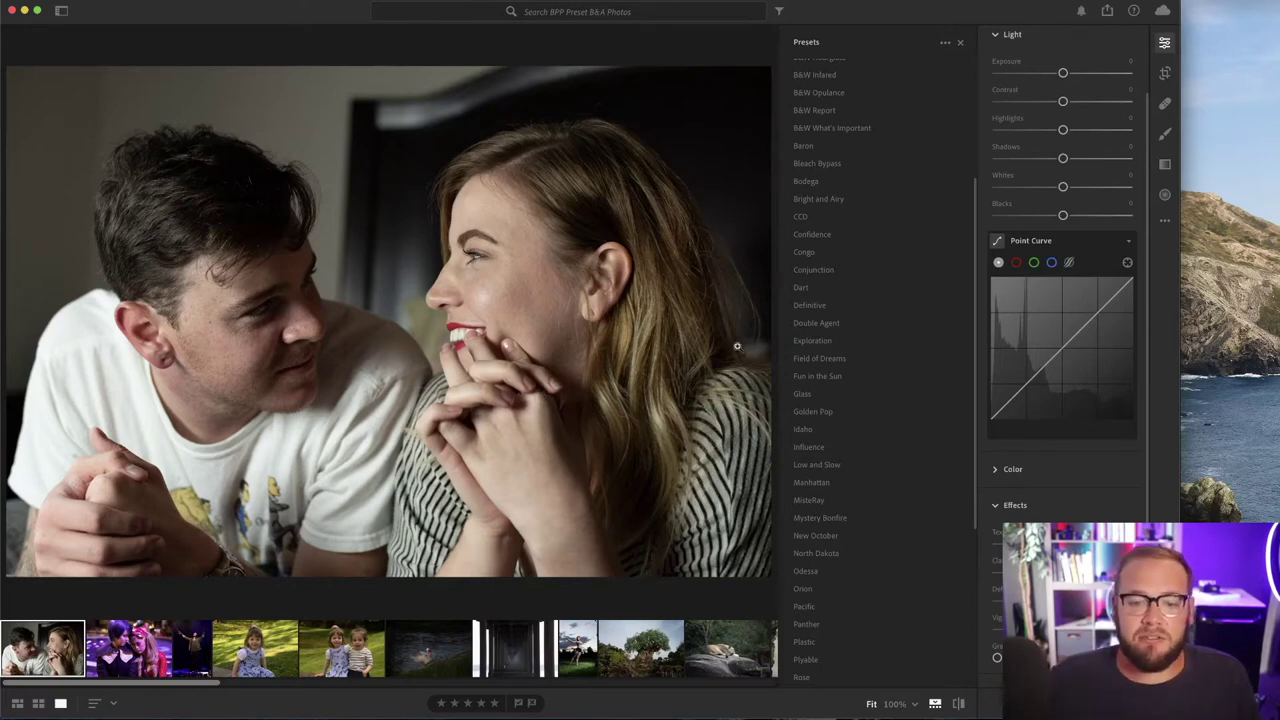
{"action": "left_click", "coordinate": [802, 430]}
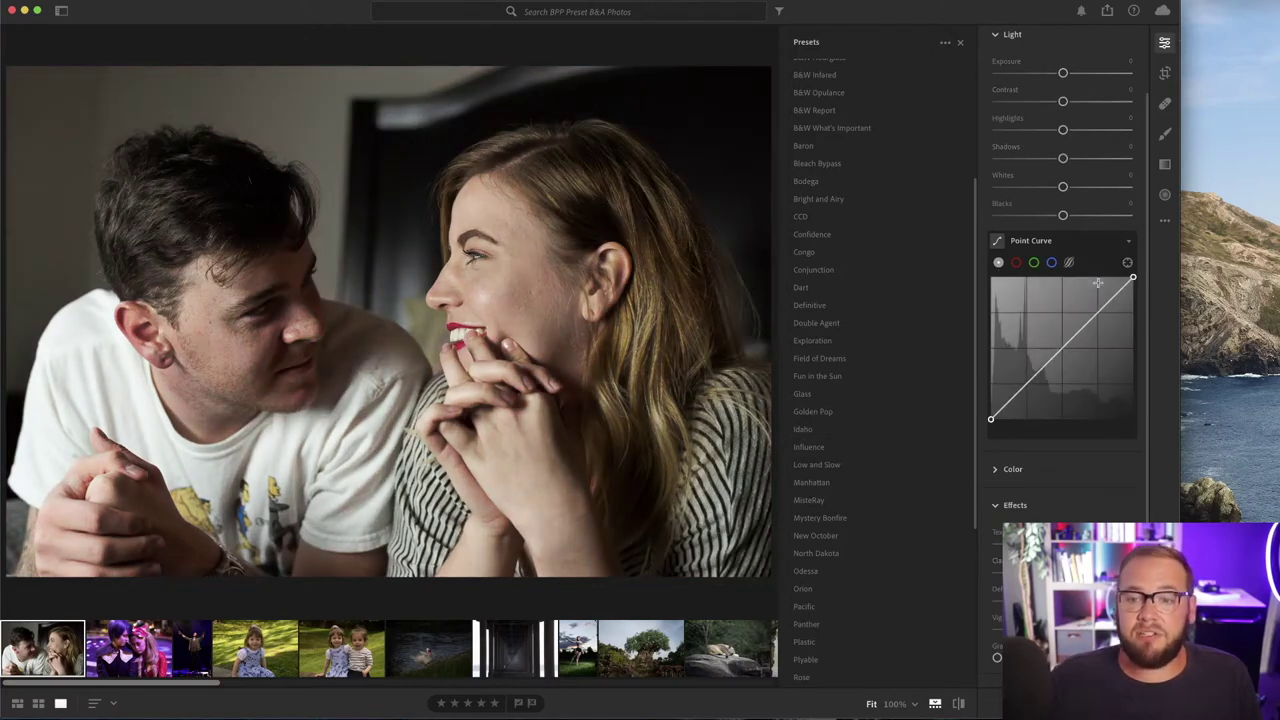
{"action": "left_click", "coordinate": [825, 430]}
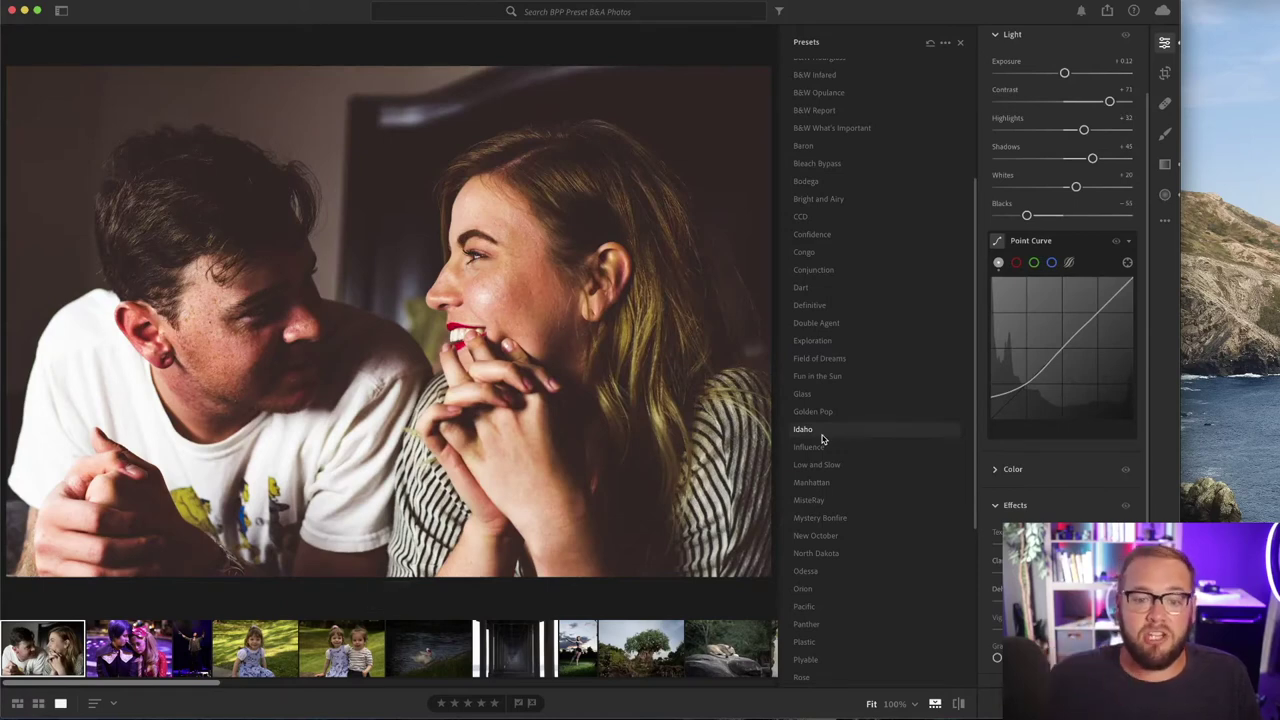
Preview the Influence and Idaho presets again, then browse the other photos in the album filmstrip
{"action": "left_click", "coordinate": [815, 447]}
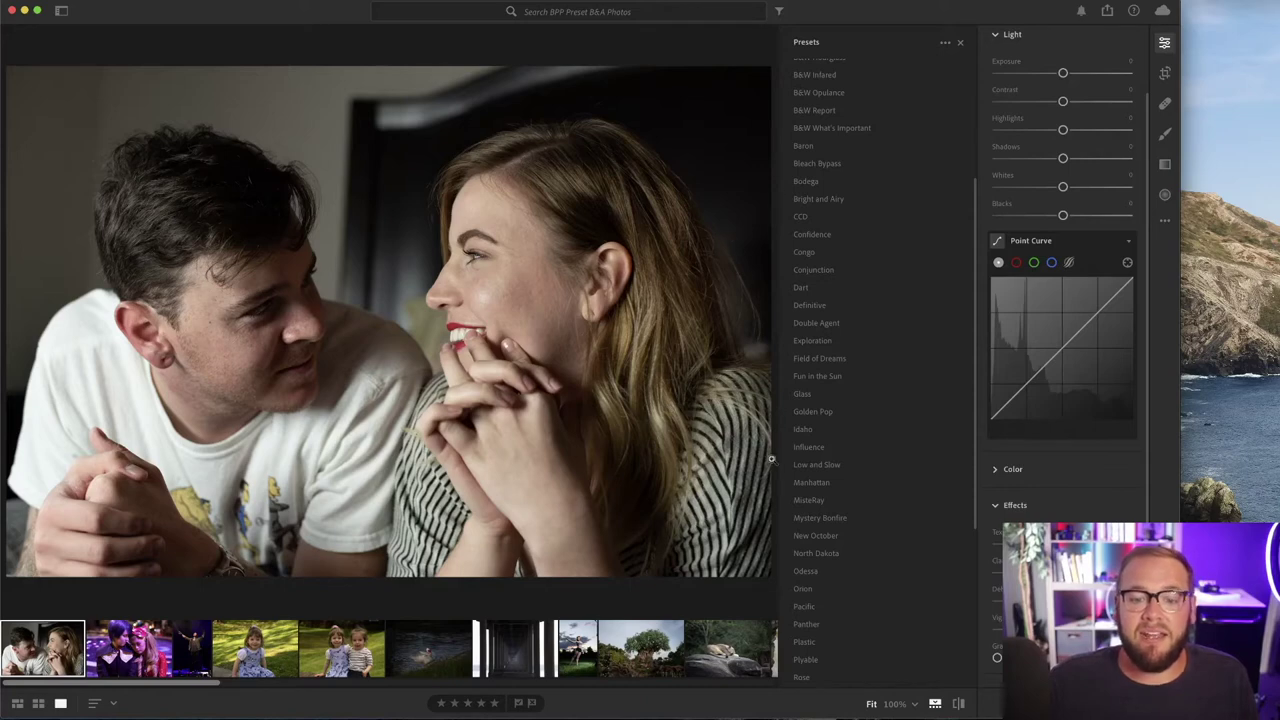
{"action": "left_click", "coordinate": [806, 428]}
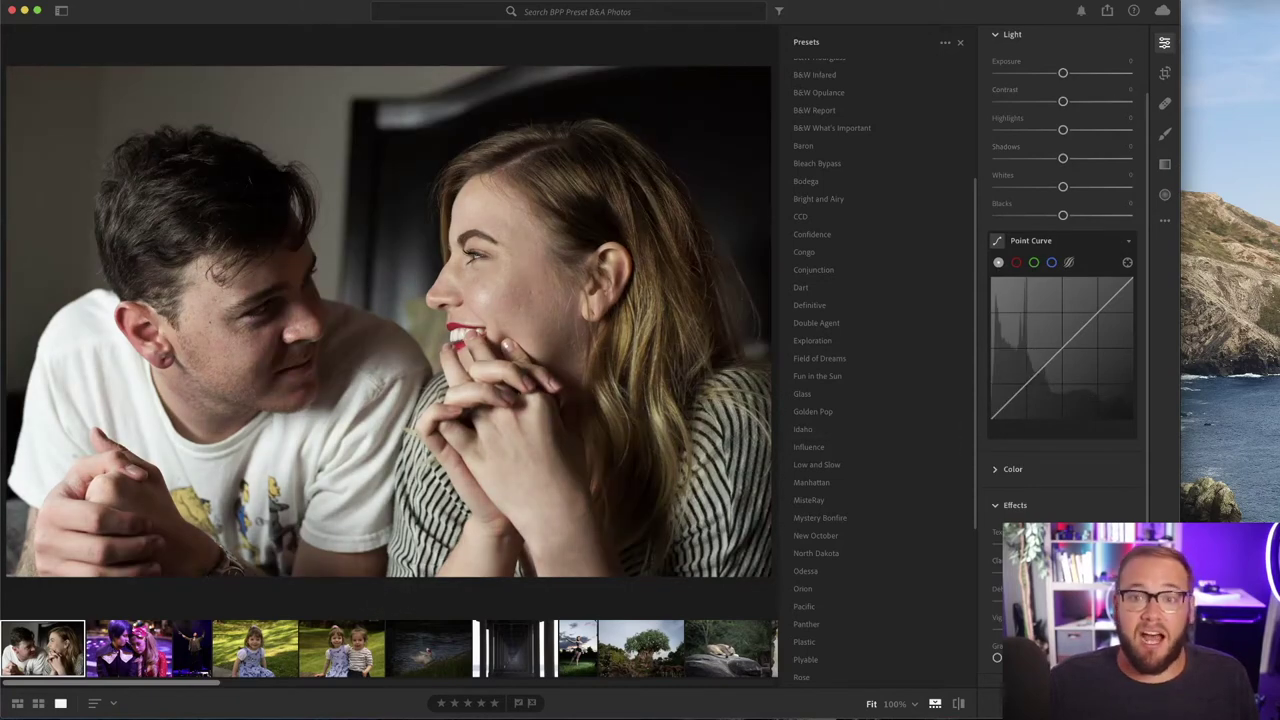
{"action": "scroll", "coordinate": [486, 645], "scroll_direction": "right", "scroll_amount": 5}
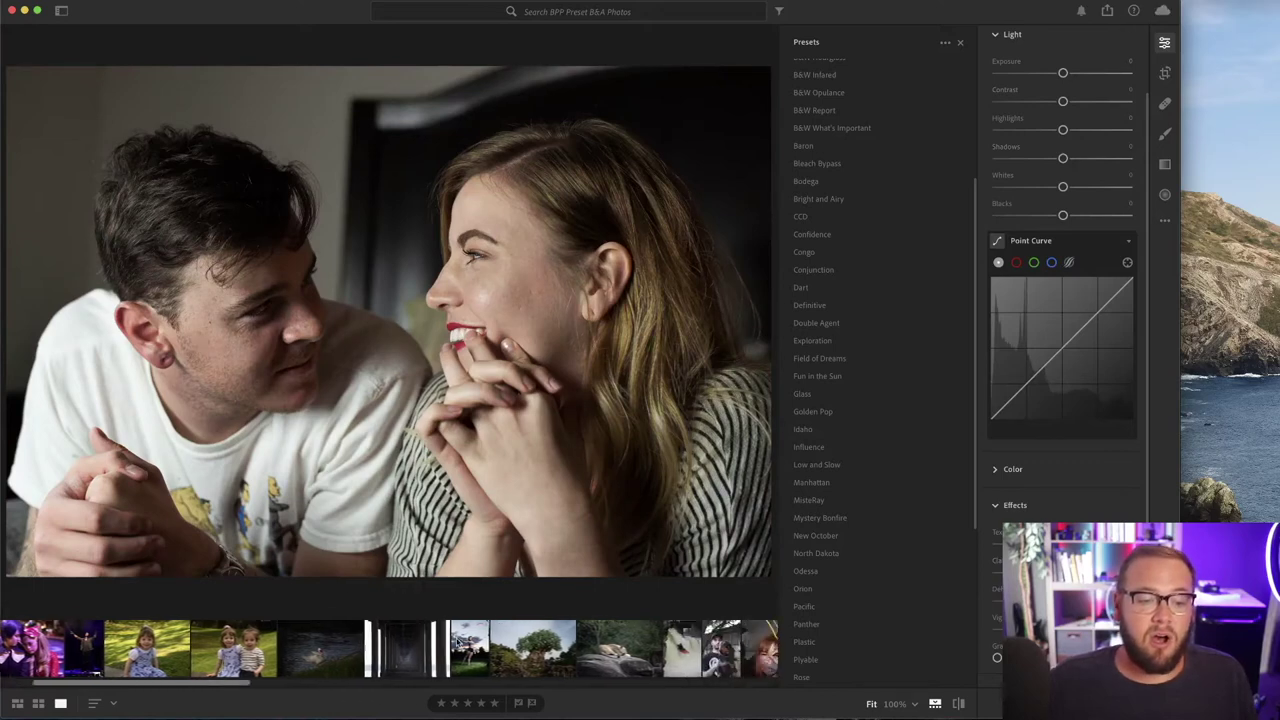
{"action": "scroll", "coordinate": [452, 645], "scroll_direction": "right", "scroll_amount": 10}
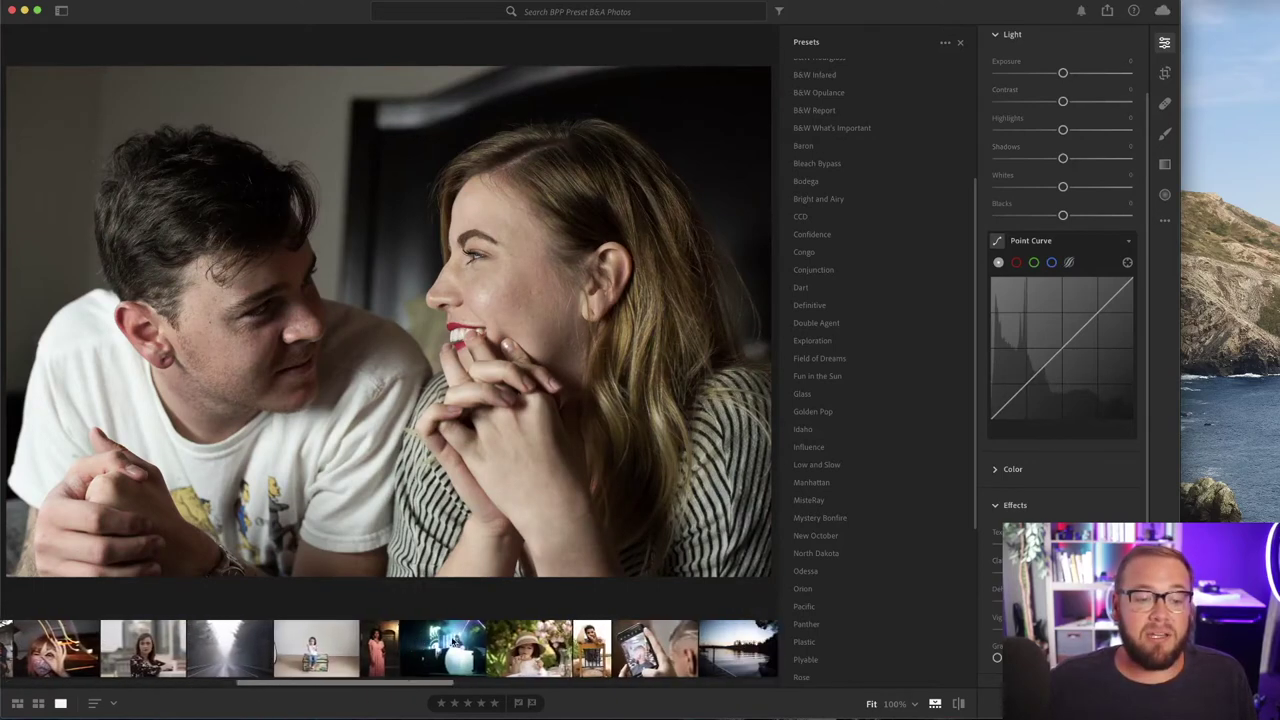
{"action": "scroll", "coordinate": [452, 643], "scroll_direction": "right", "scroll_amount": 2}
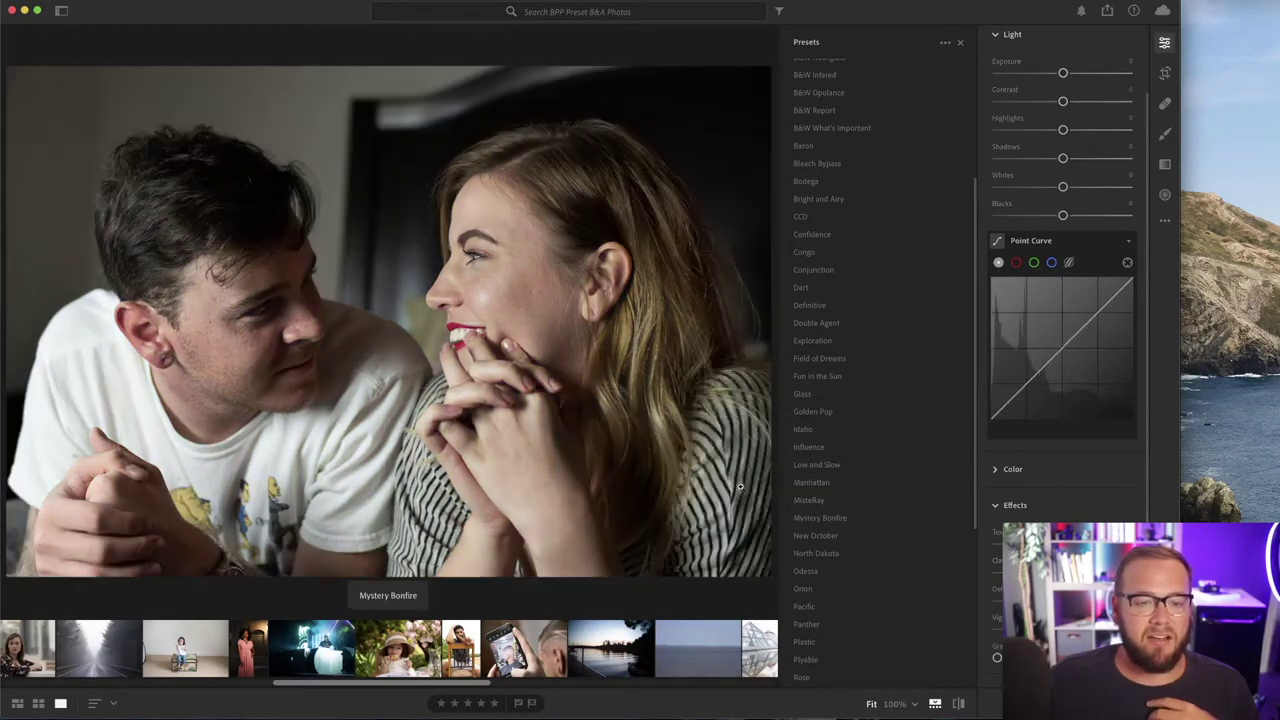
Preview the presets from Mystery Bonfire onward and apply the Orion preset to the couple photo
{"action": "key", "text": "Right"}
{"action": "key", "text": "Right"}
{"action": "key", "text": "Right"}
{"action": "key", "text": "Left"}
{"action": "key", "text": "Left"}
{"action": "key", "text": "Left"}
{"action": "key", "text": "Left"}
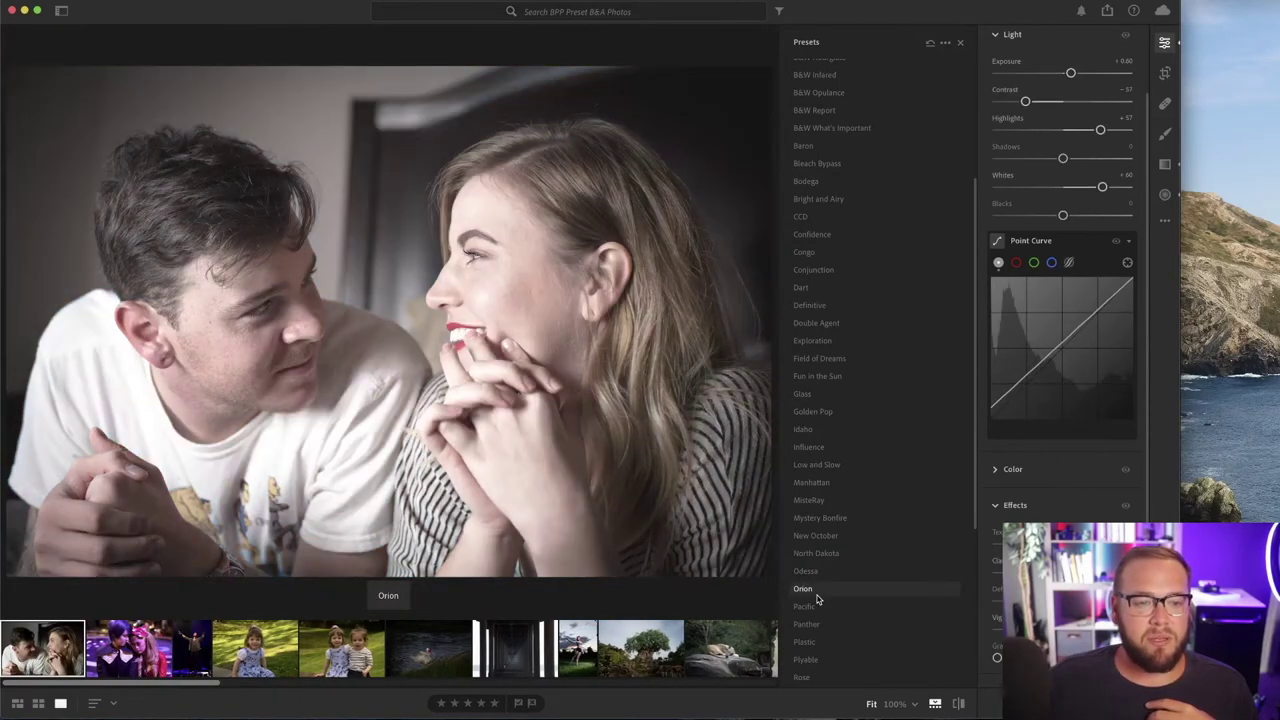
{"action": "left_click", "coordinate": [805, 590]}
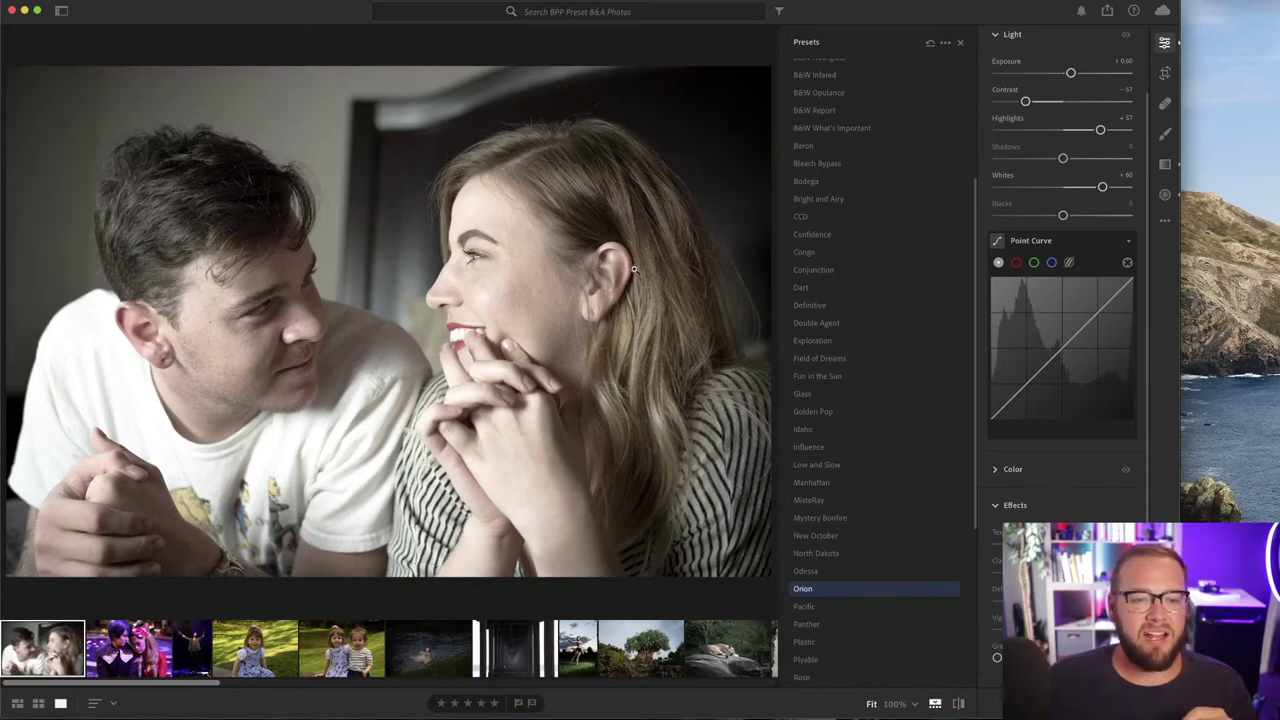
Close the preset list, then set the couple photo's Exposure to +0.87 and Highlights to +11
{"action": "scroll", "coordinate": [1087, 237], "scroll_direction": "up", "scroll_amount": 3}
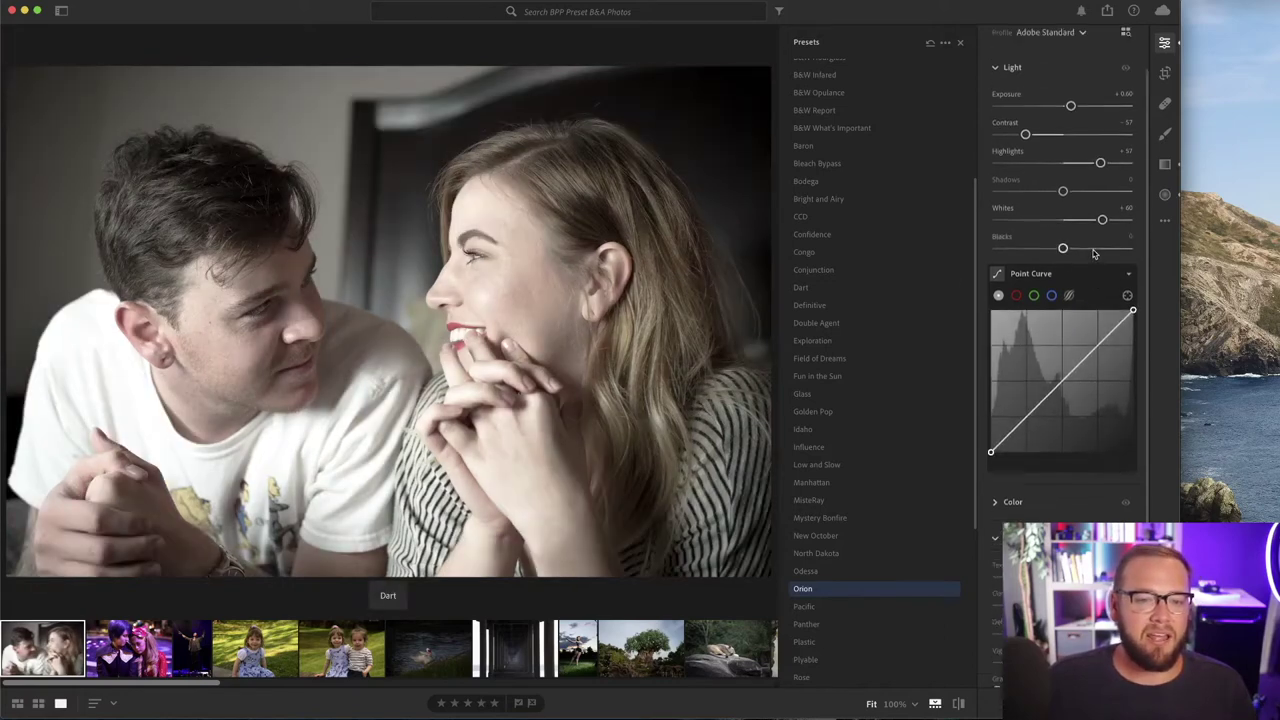
{"action": "left_click", "coordinate": [960, 43]}
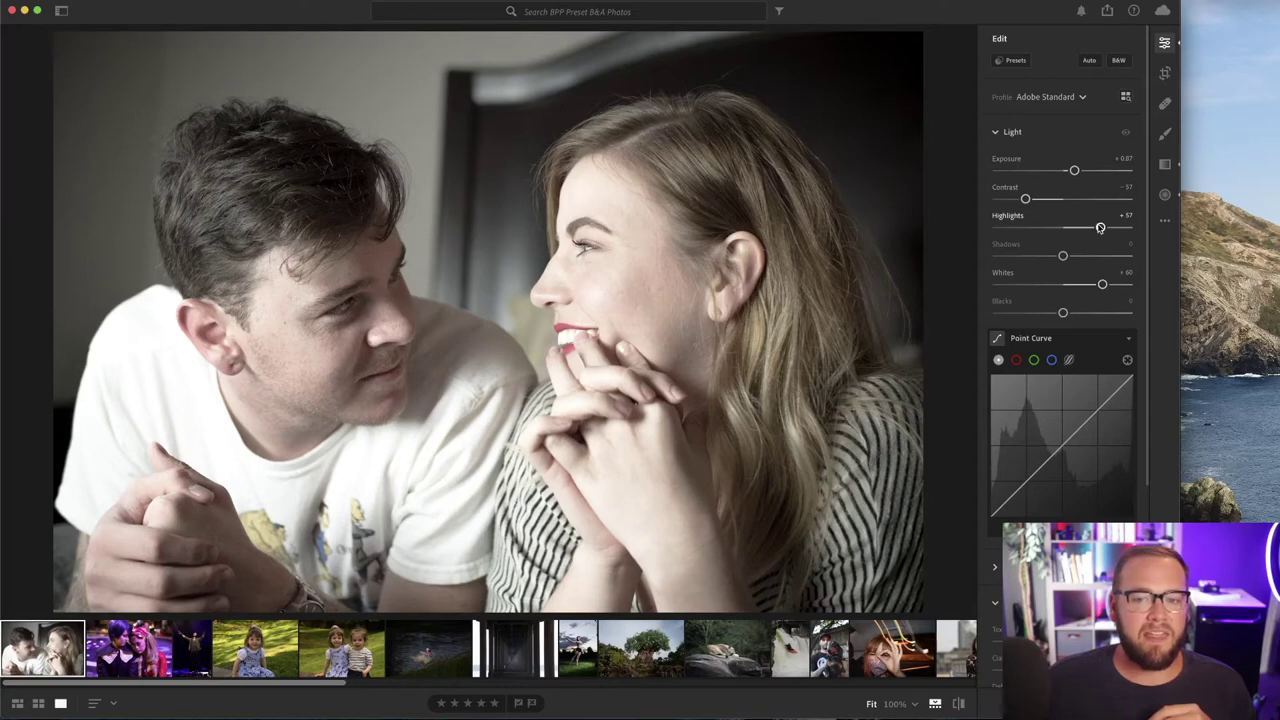
{"action": "left_click_drag", "start_coordinate": [1091, 227], "coordinate": [1070, 229]}
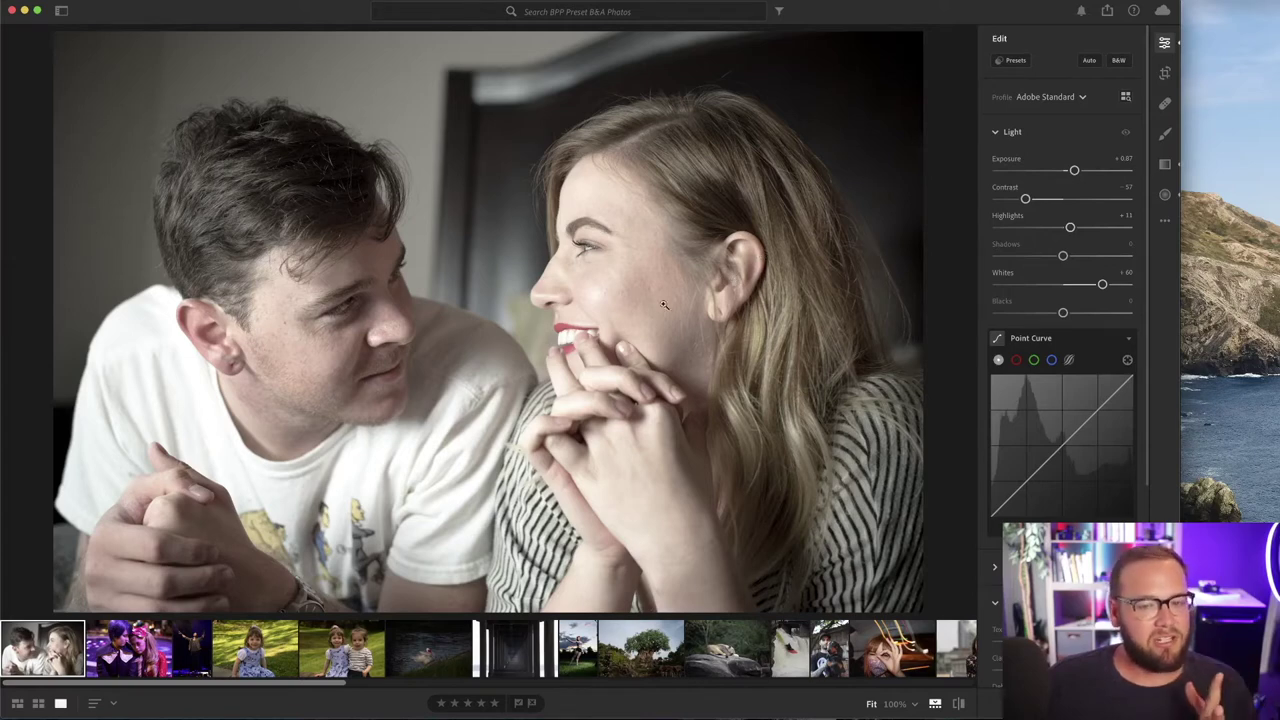
Warm the couple photo's white balance by raising Temp to about 7450
{"action": "left_click", "coordinate": [1000, 361]}
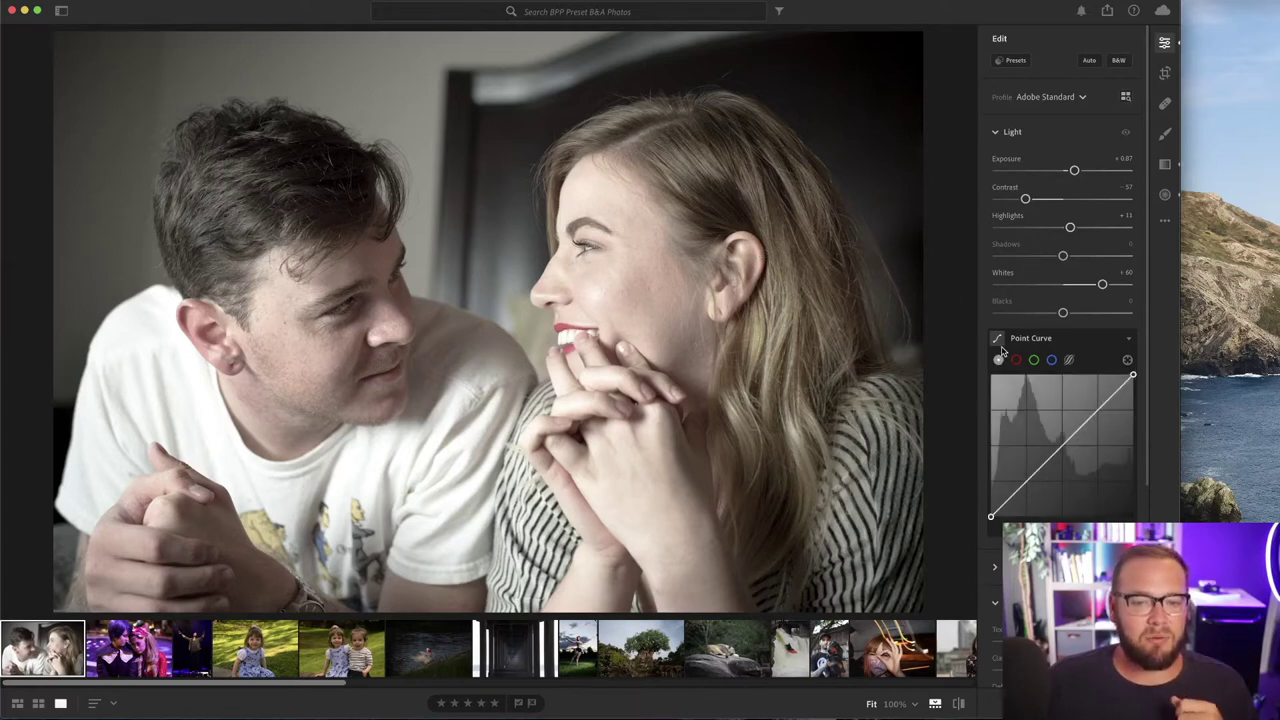
{"action": "scroll", "coordinate": [1002, 350], "scroll_direction": "down", "scroll_amount": 6}
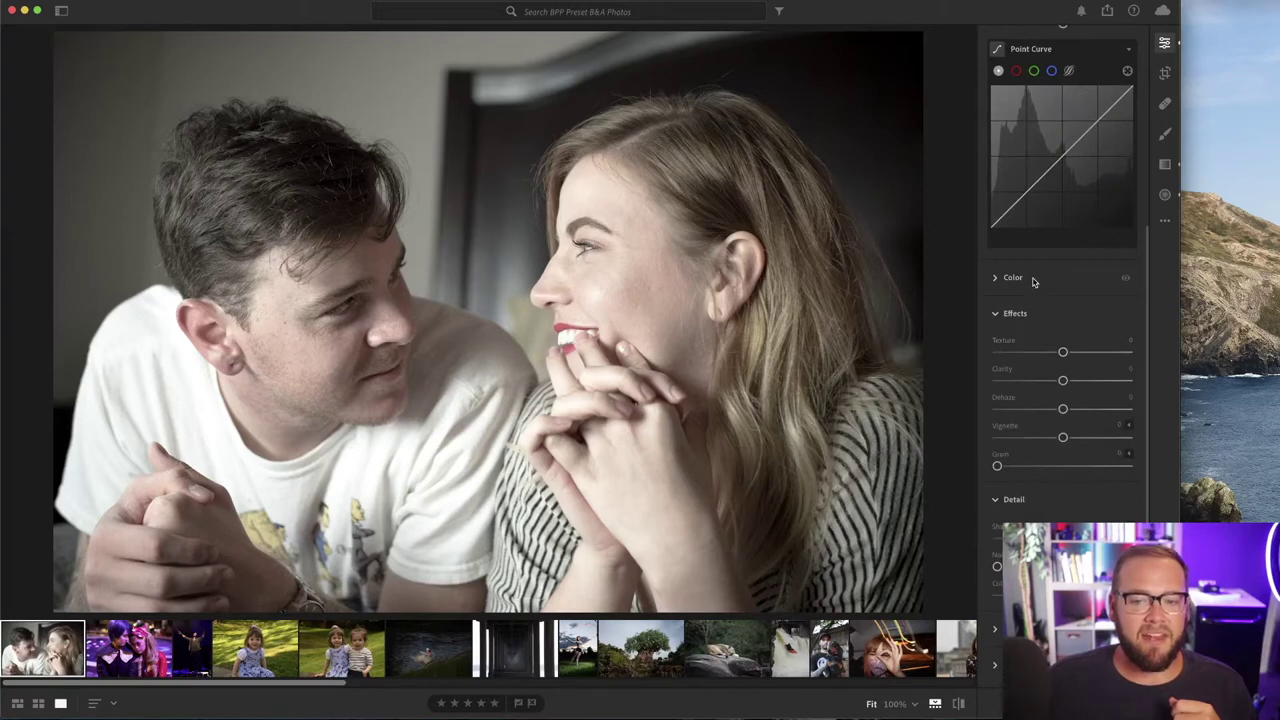
{"action": "left_click", "coordinate": [1033, 280]}
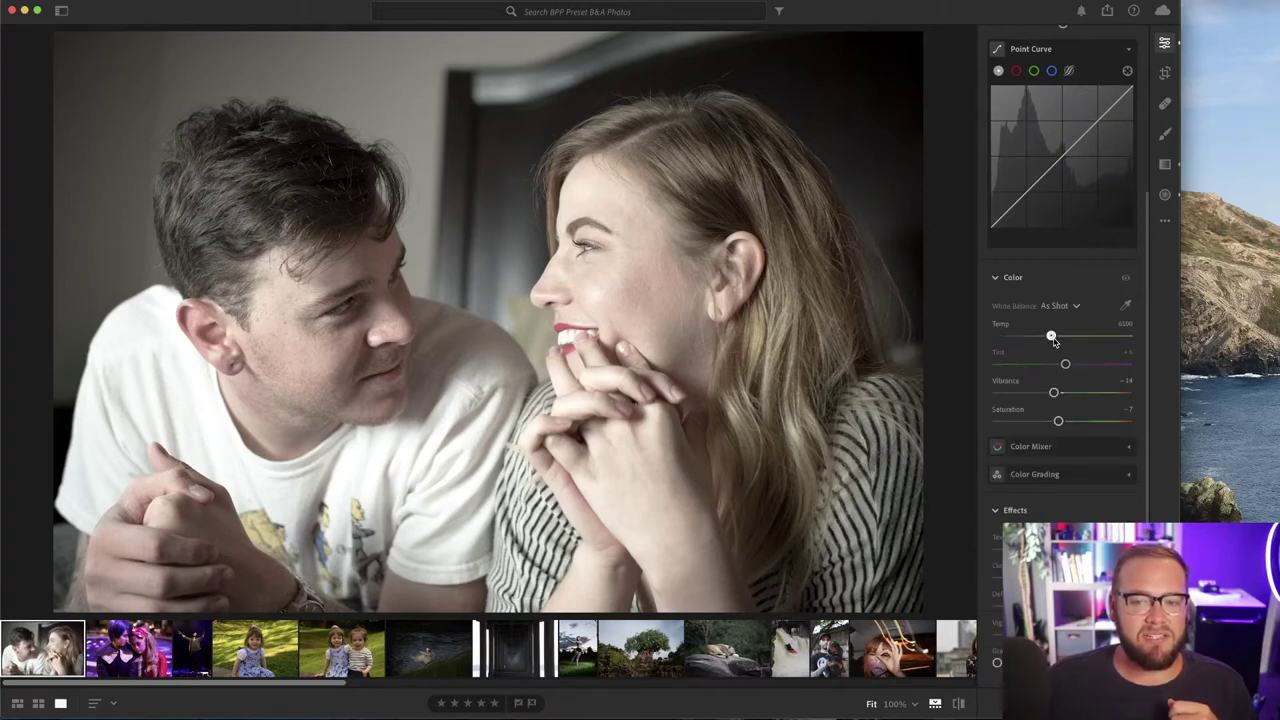
{"action": "left_click_drag", "start_coordinate": [1053, 341], "coordinate": [1068, 338]}
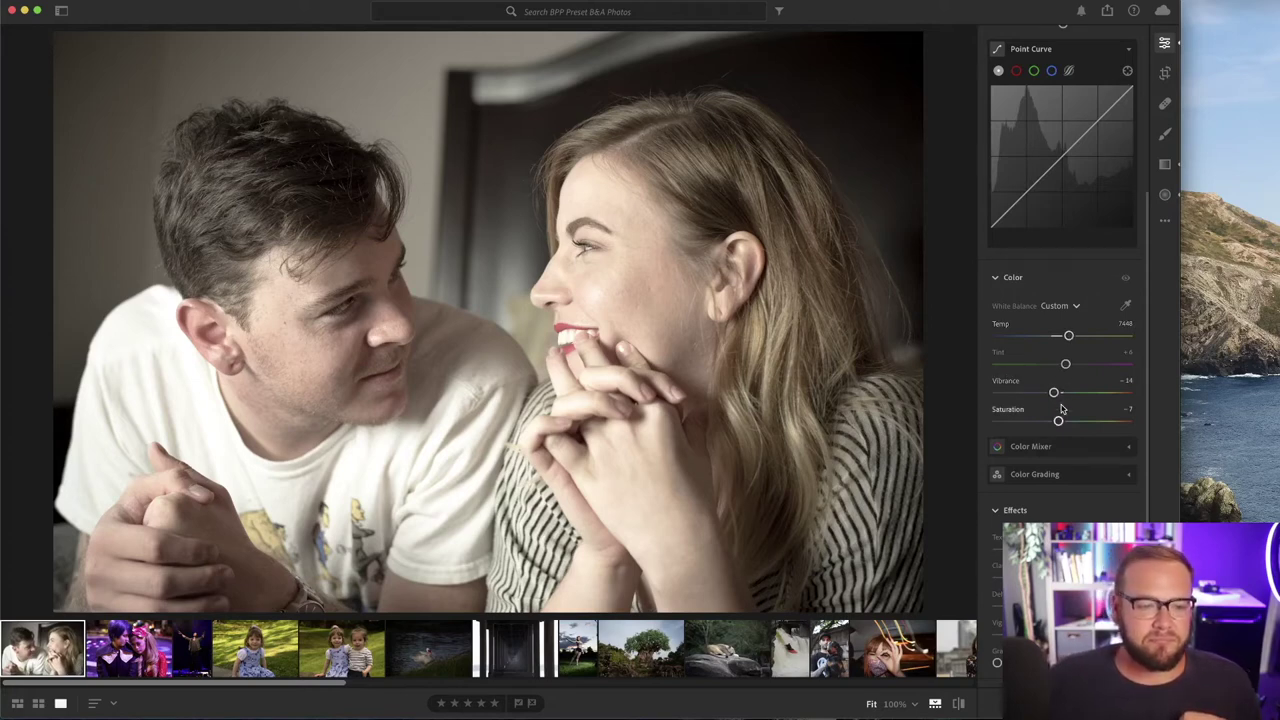
Set the couple photo's Clarity to -17 and Texture to +16 in the Effects settings
{"action": "scroll", "coordinate": [998, 360], "scroll_direction": "down", "scroll_amount": 2}
{"action": "scroll", "coordinate": [1005, 350], "scroll_direction": "down", "scroll_amount": 3}
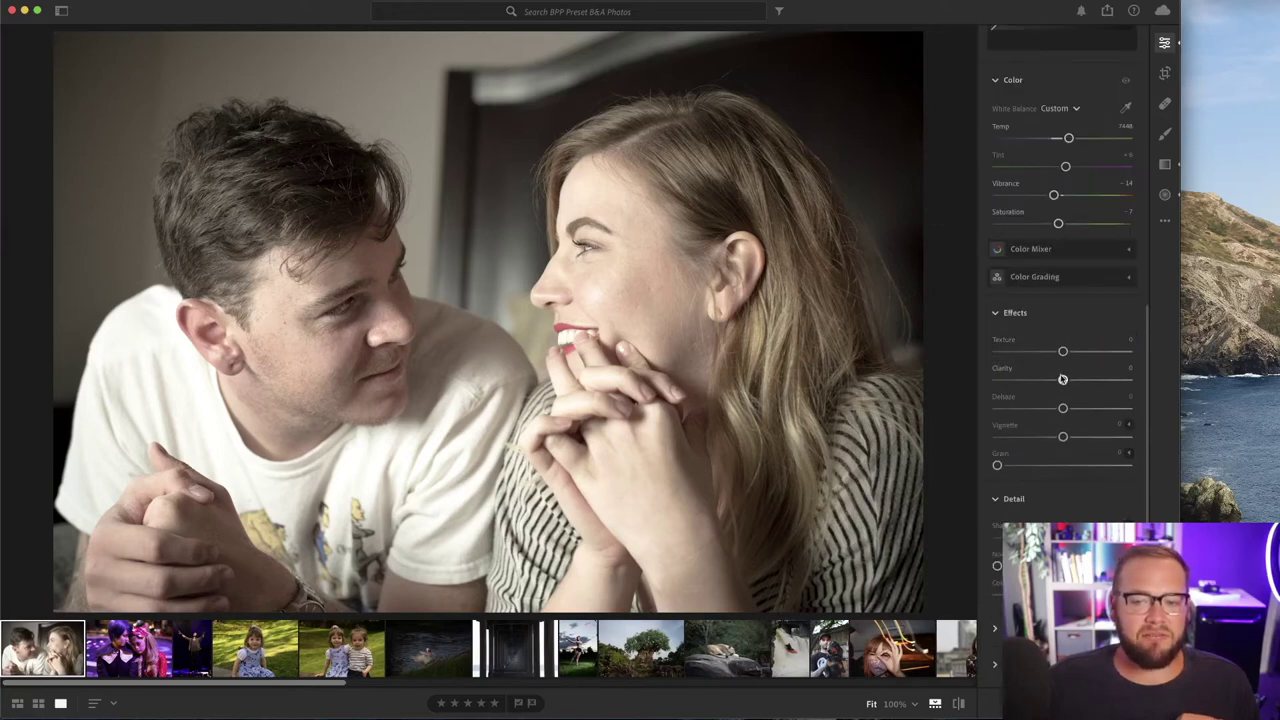
{"action": "left_click_drag", "start_coordinate": [1063, 383], "coordinate": [1051, 386]}
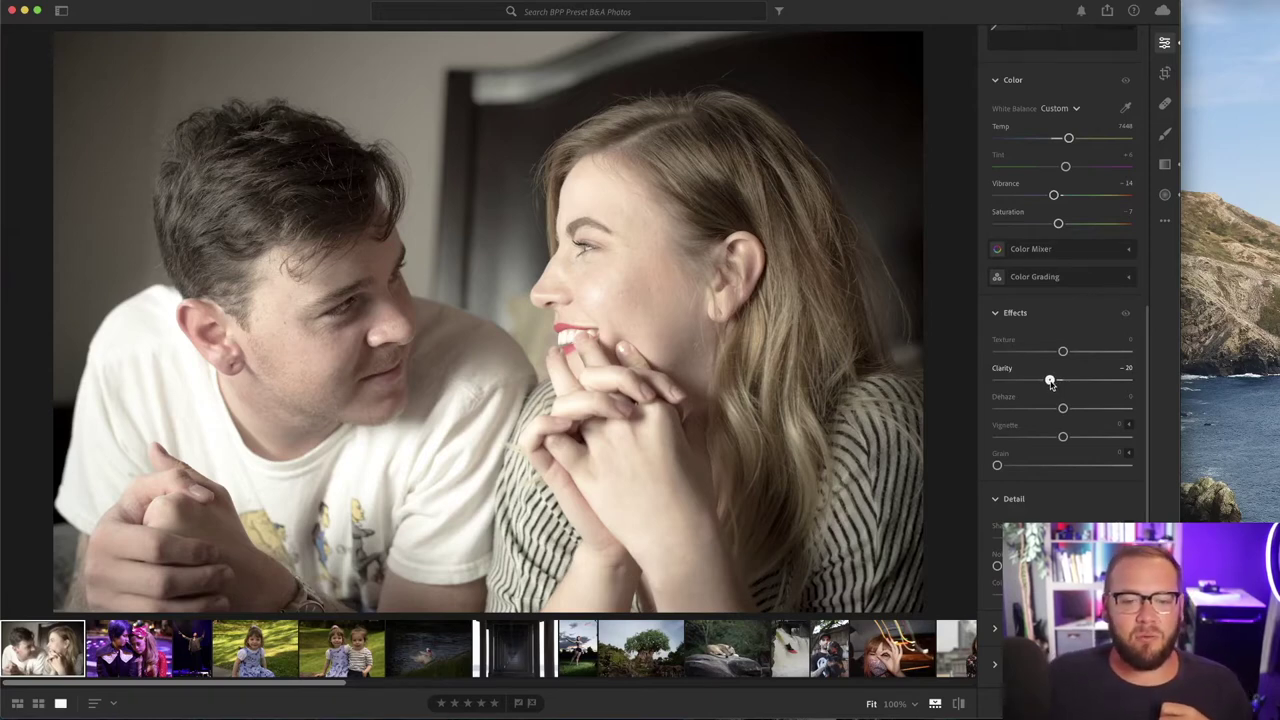
{"action": "left_click_drag", "start_coordinate": [1050, 386], "coordinate": [1055, 386]}
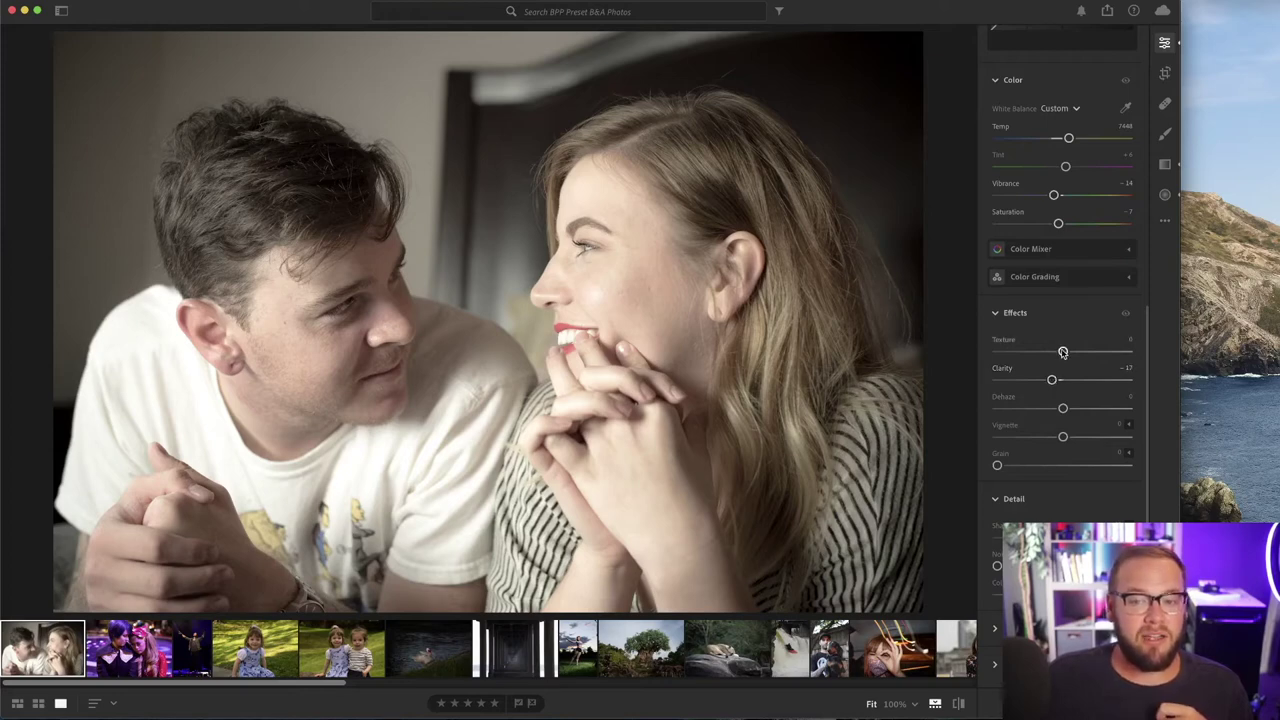
{"action": "left_click_drag", "start_coordinate": [1063, 352], "coordinate": [1071, 353]}
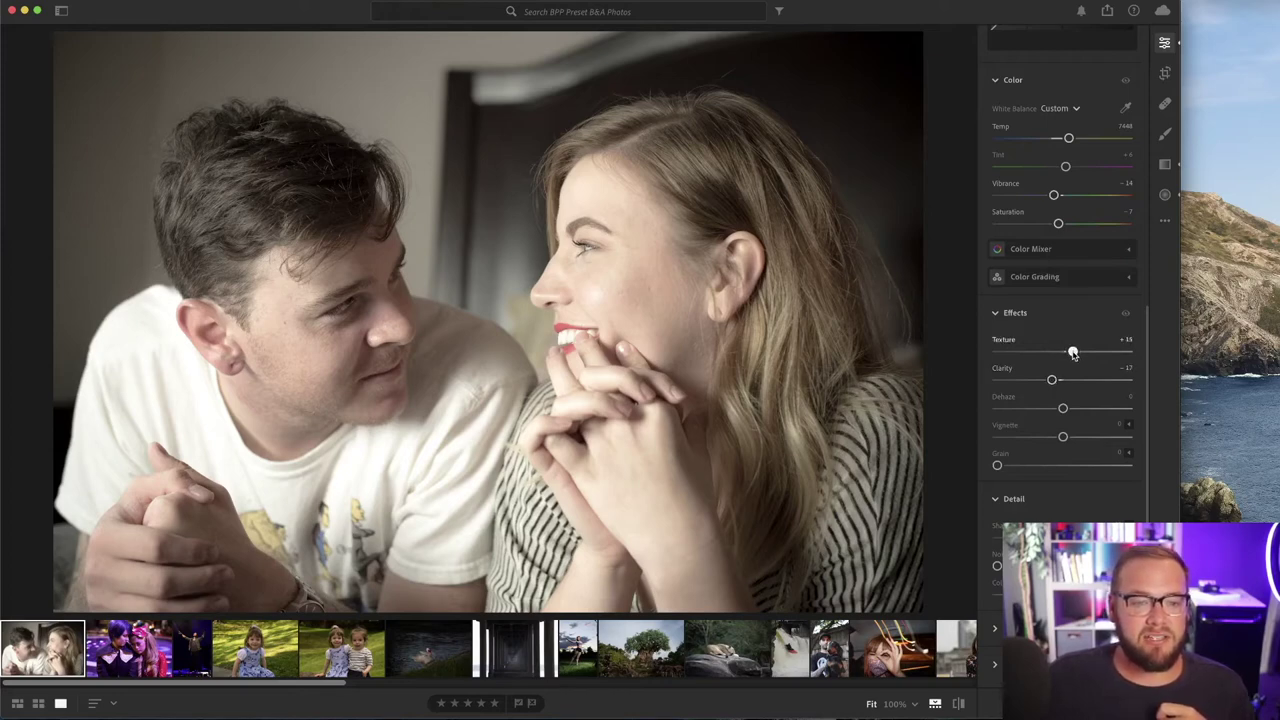
Open the album's second photo, the purple-lit cosplay pair, from the photo grid and check its file information
{"action": "left_click", "coordinate": [743, 284]}
{"action": "key", "text": "g"}
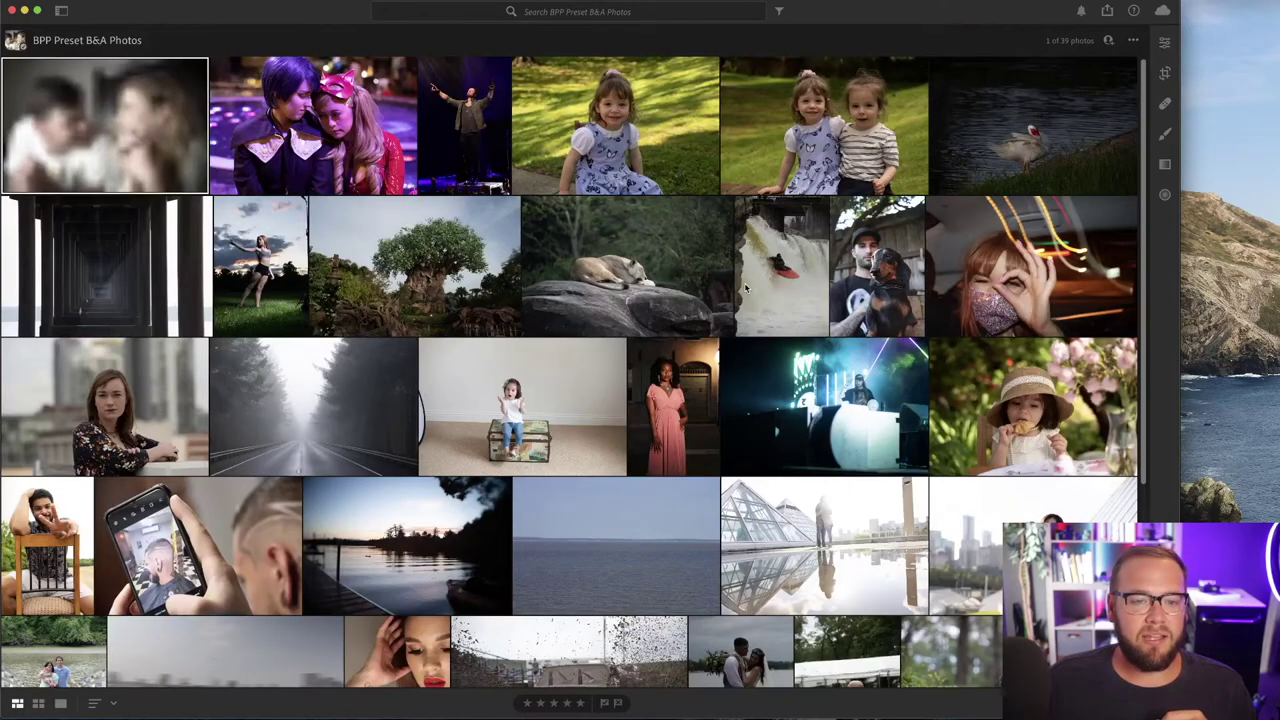
{"action": "double_click", "coordinate": [326, 127]}
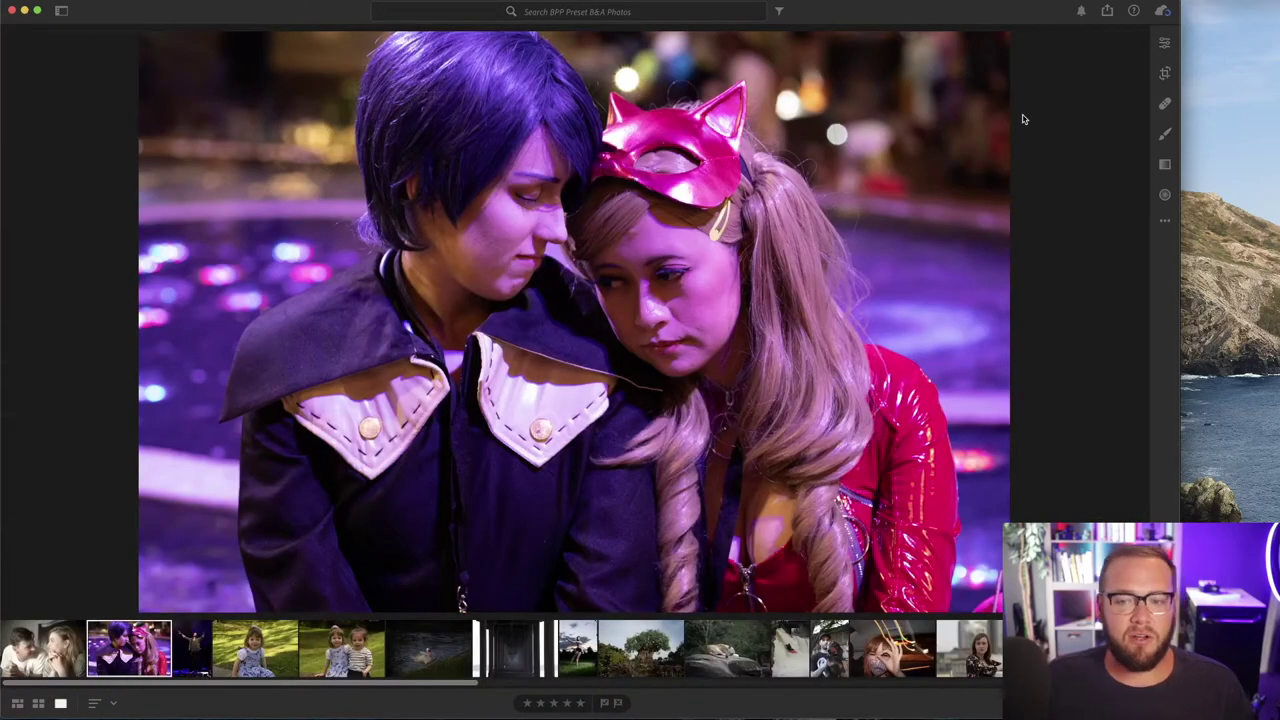
{"action": "key", "text": "i"}
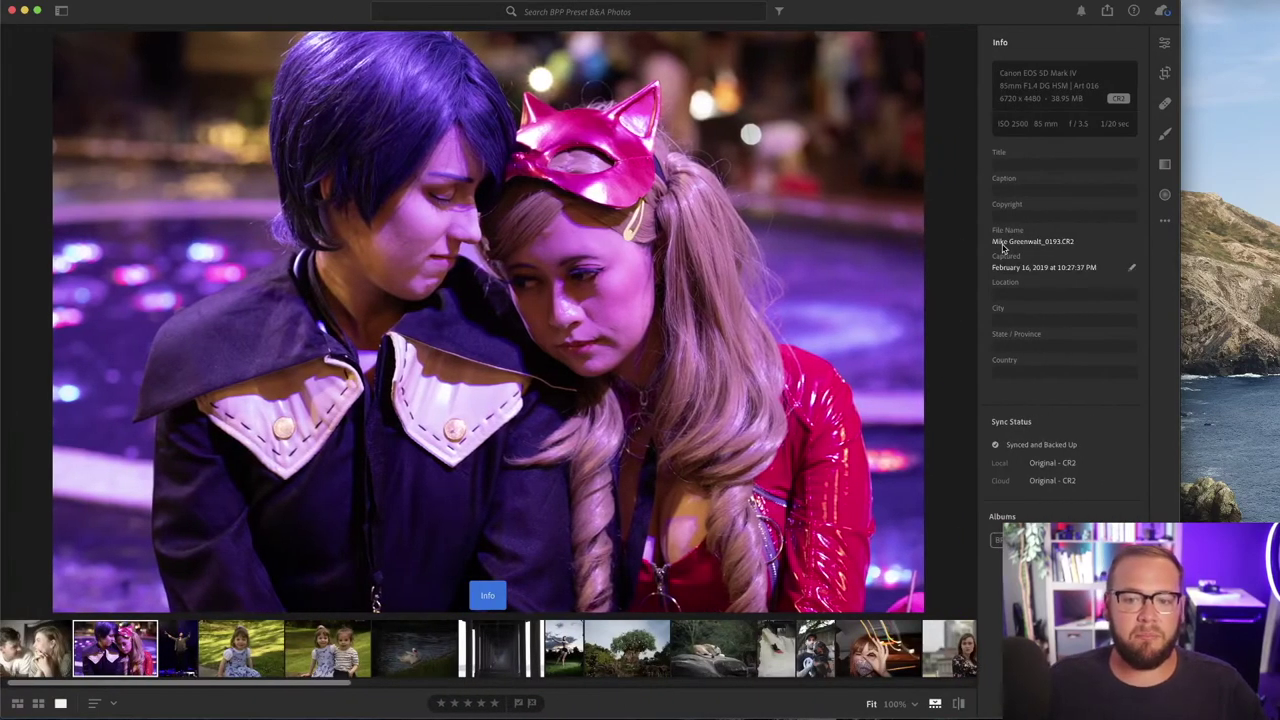
{"action": "key", "text": "i"}
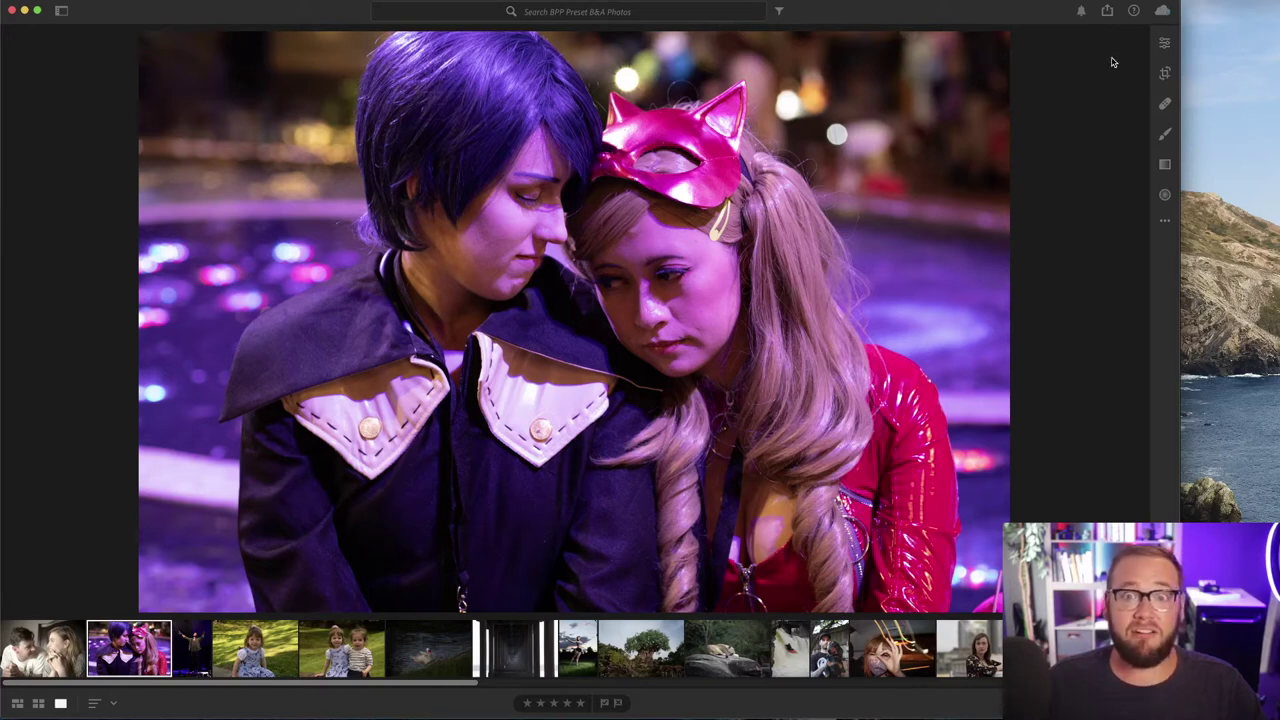
Correct the cosplay photo's white balance by setting Temp to 10052 and Tint to -150
{"action": "left_click", "coordinate": [1165, 44]}
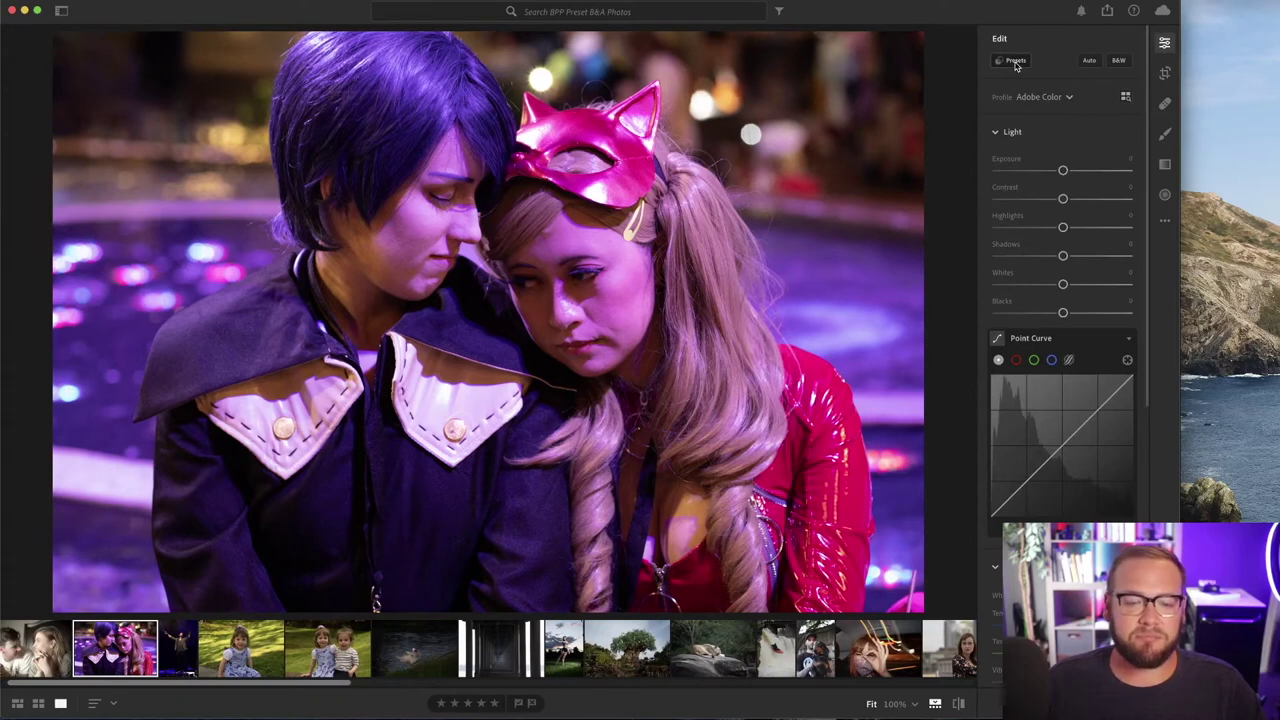
{"action": "scroll", "coordinate": [1038, 139], "scroll_direction": "down", "scroll_amount": 6}
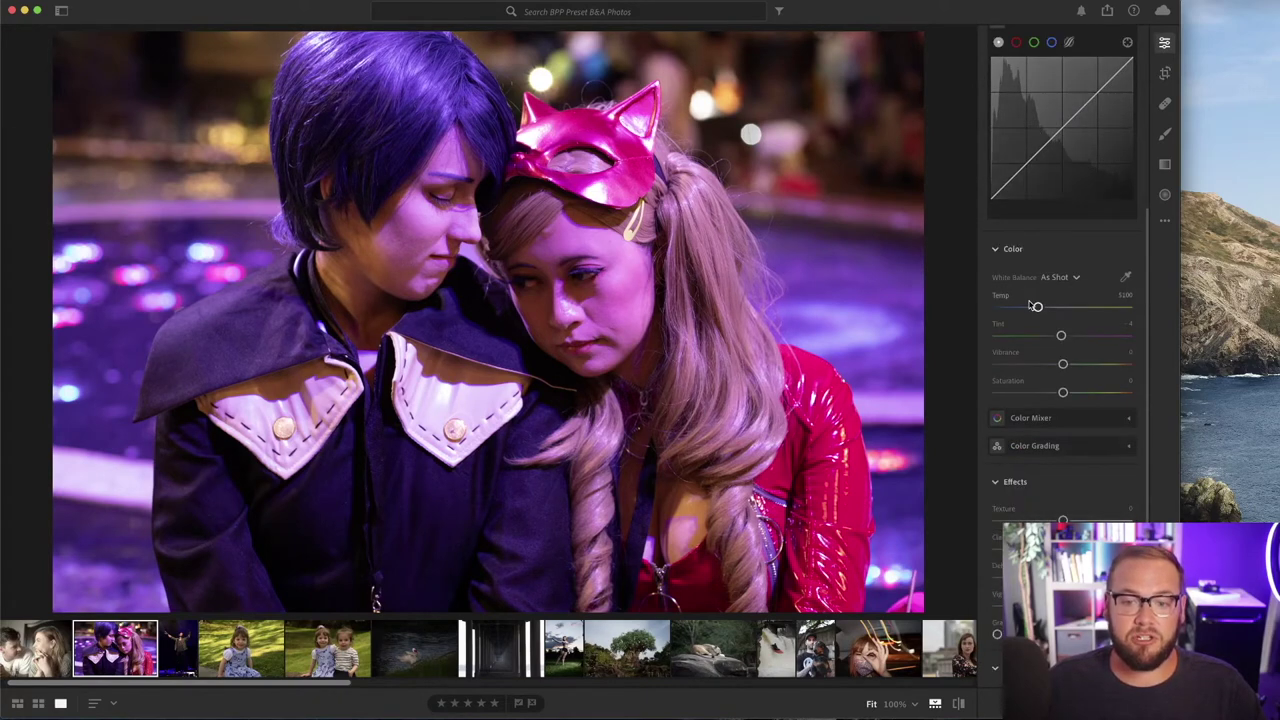
{"action": "left_click_drag", "start_coordinate": [1062, 337], "coordinate": [1001, 337]}
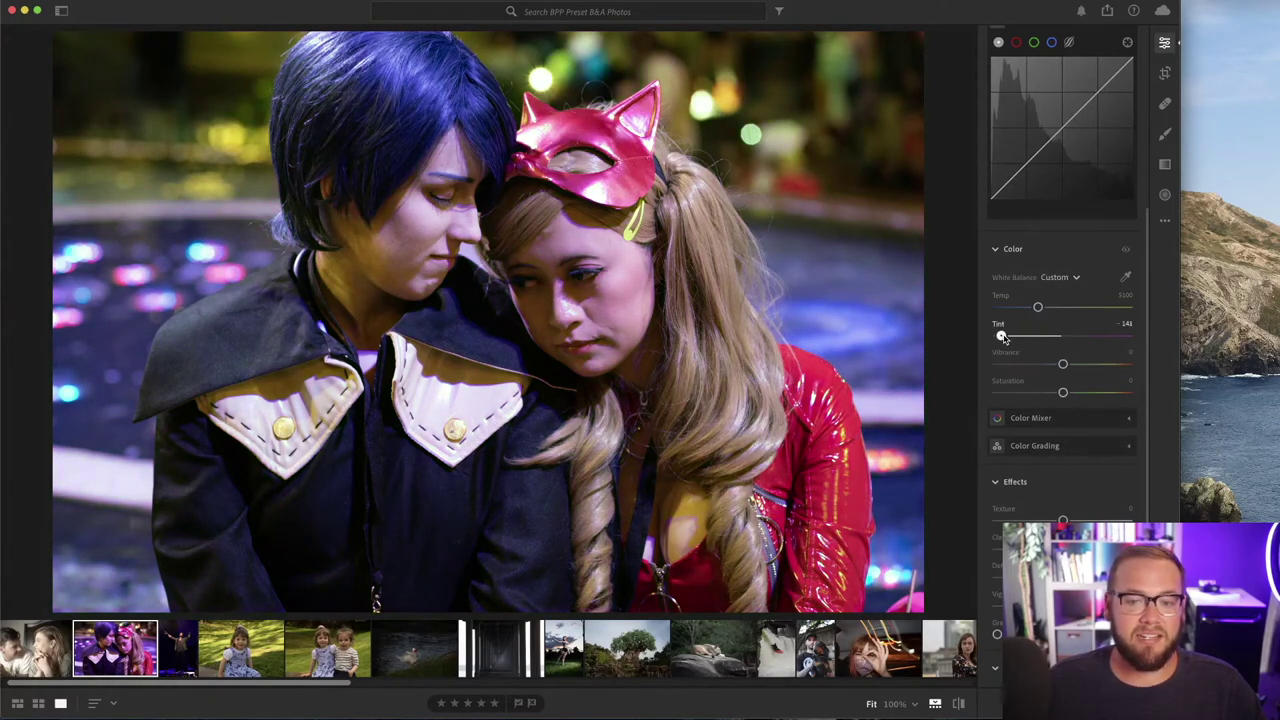
{"action": "left_click_drag", "start_coordinate": [1038, 308], "coordinate": [1093, 310]}
{"action": "left_click_drag", "start_coordinate": [1090, 309], "coordinate": [1088, 308]}
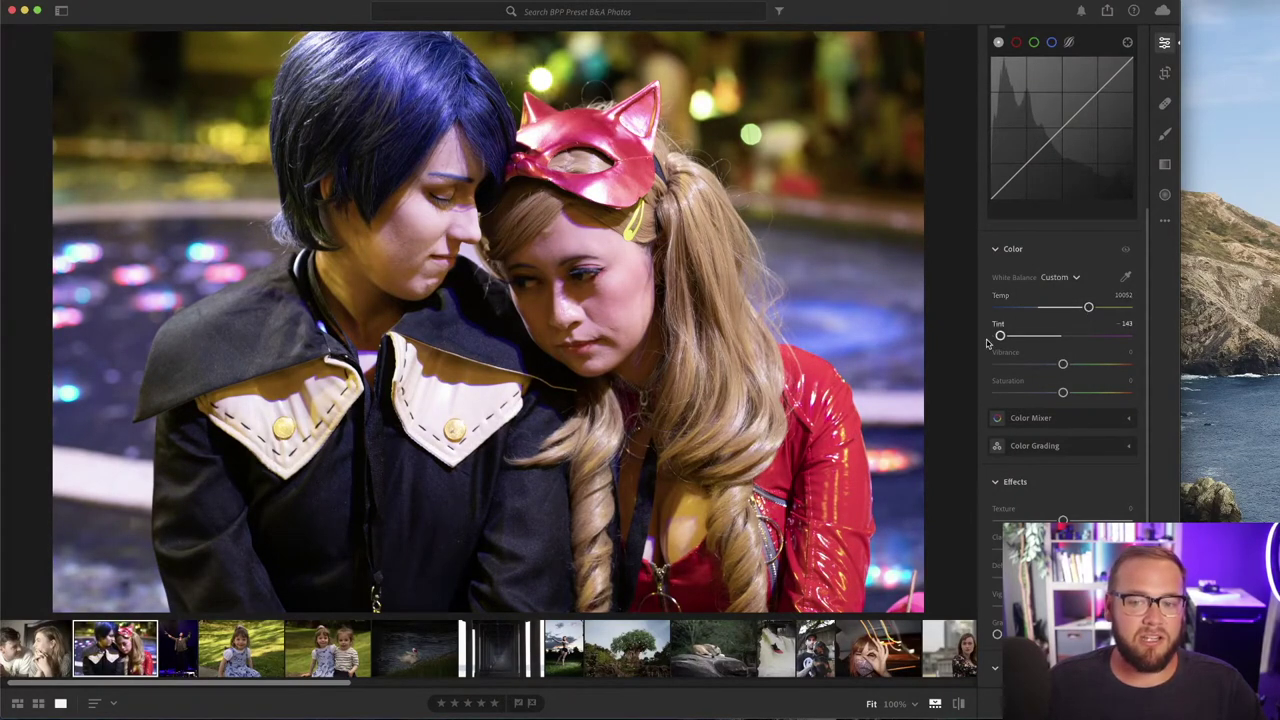
{"action": "left_click_drag", "start_coordinate": [1004, 338], "coordinate": [997, 338]}
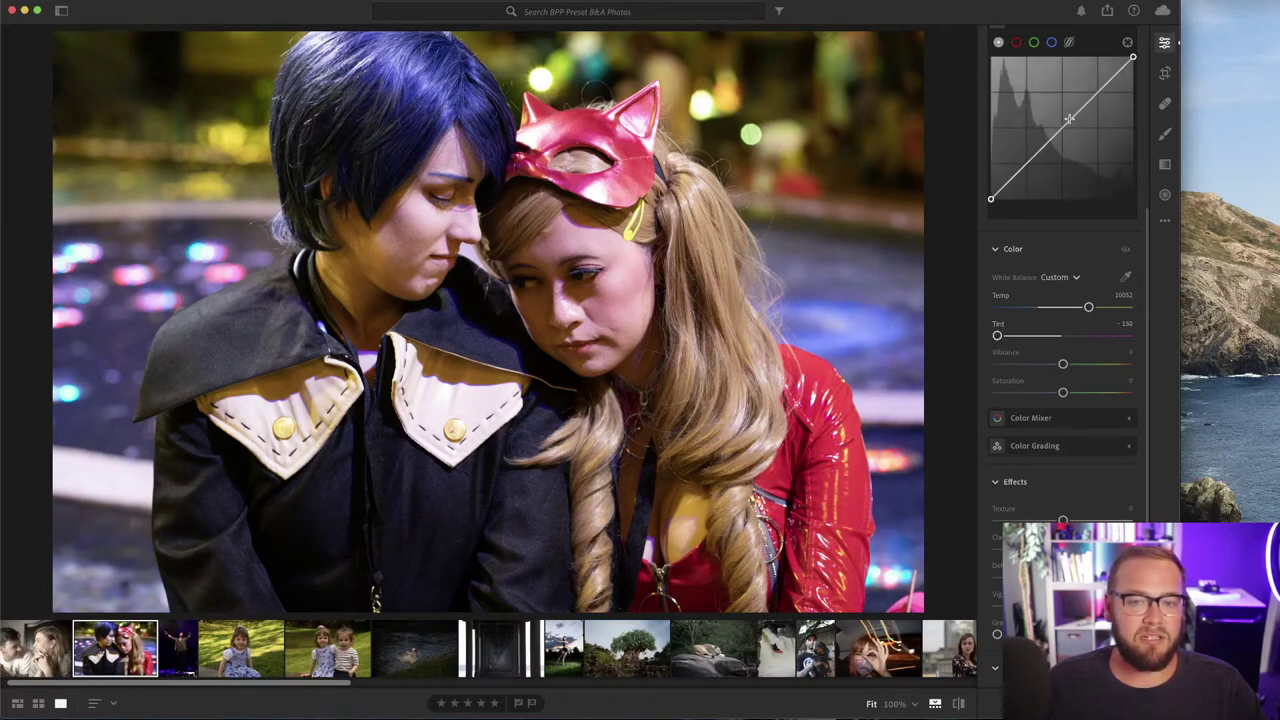
Preview BPP presets on the cosplay photo, including B&W First Love, Bright and Airy and CCD
{"action": "scroll", "coordinate": [1065, 125], "scroll_direction": "up", "scroll_amount": 5}
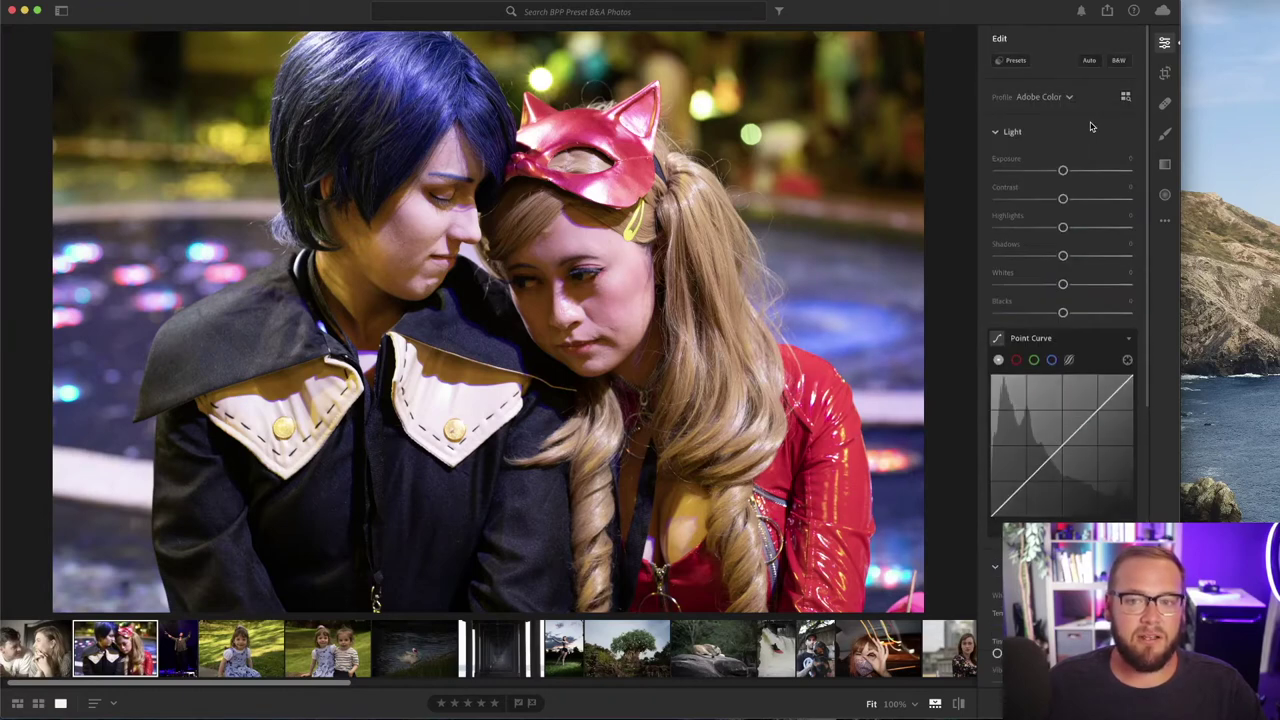
{"action": "left_click", "coordinate": [1014, 61]}
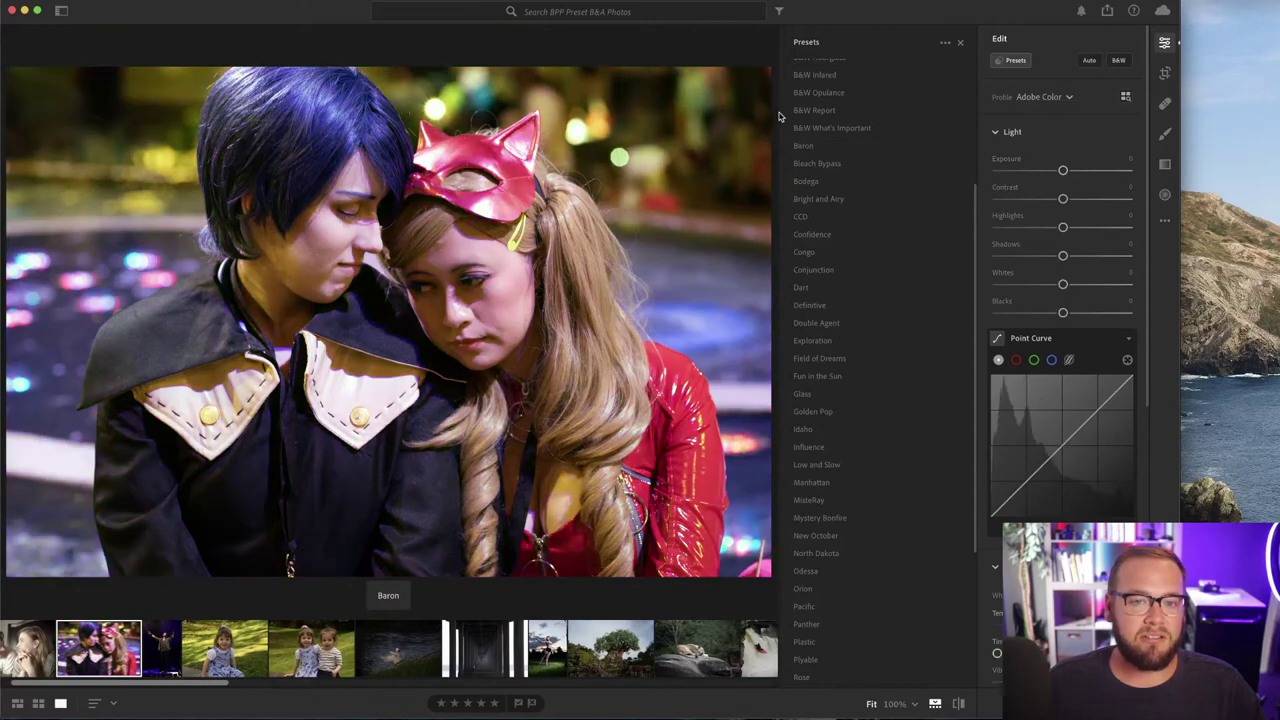
{"action": "scroll", "coordinate": [781, 117], "scroll_direction": "up", "scroll_amount": 4}
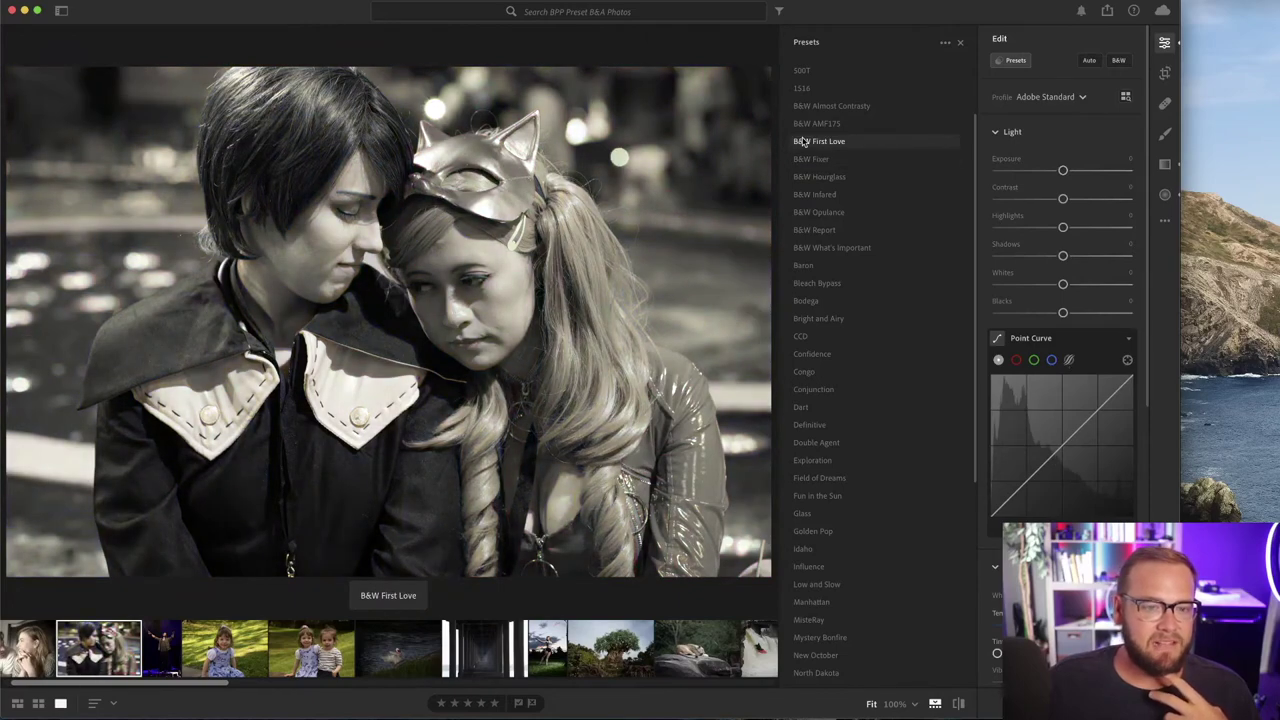
{"action": "left_click", "coordinate": [812, 319]}
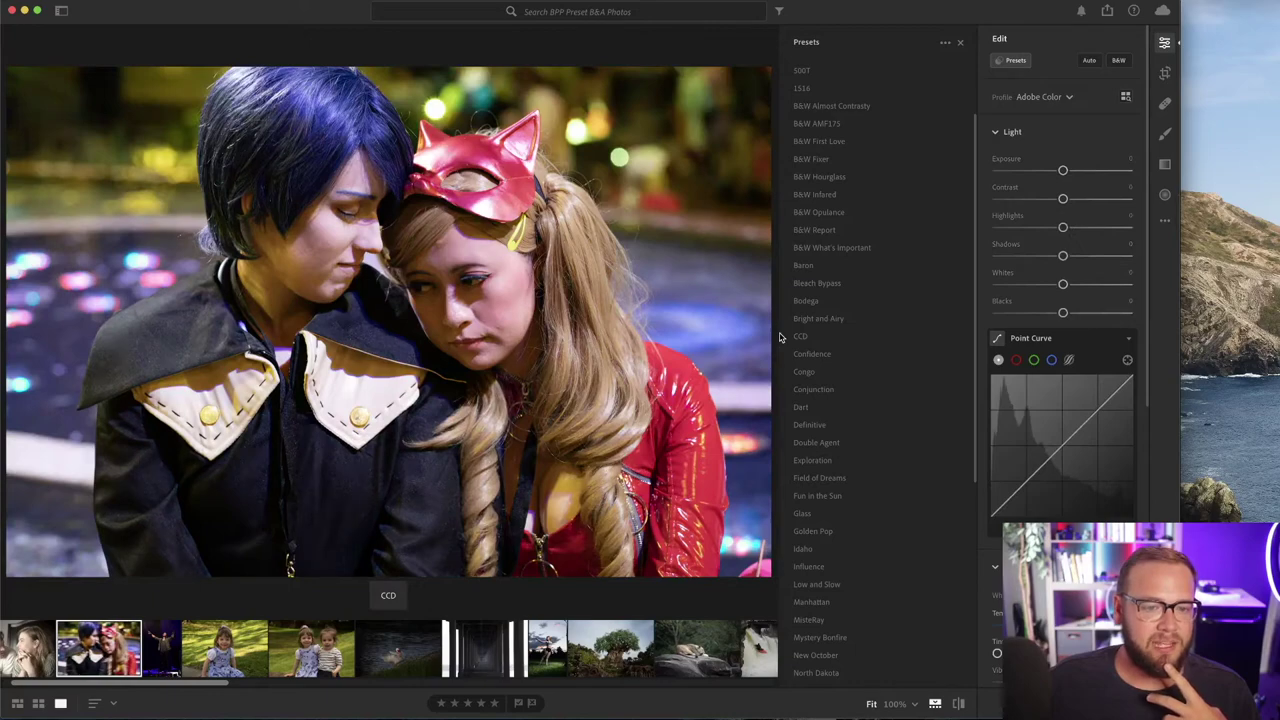
{"action": "left_click", "coordinate": [800, 336]}
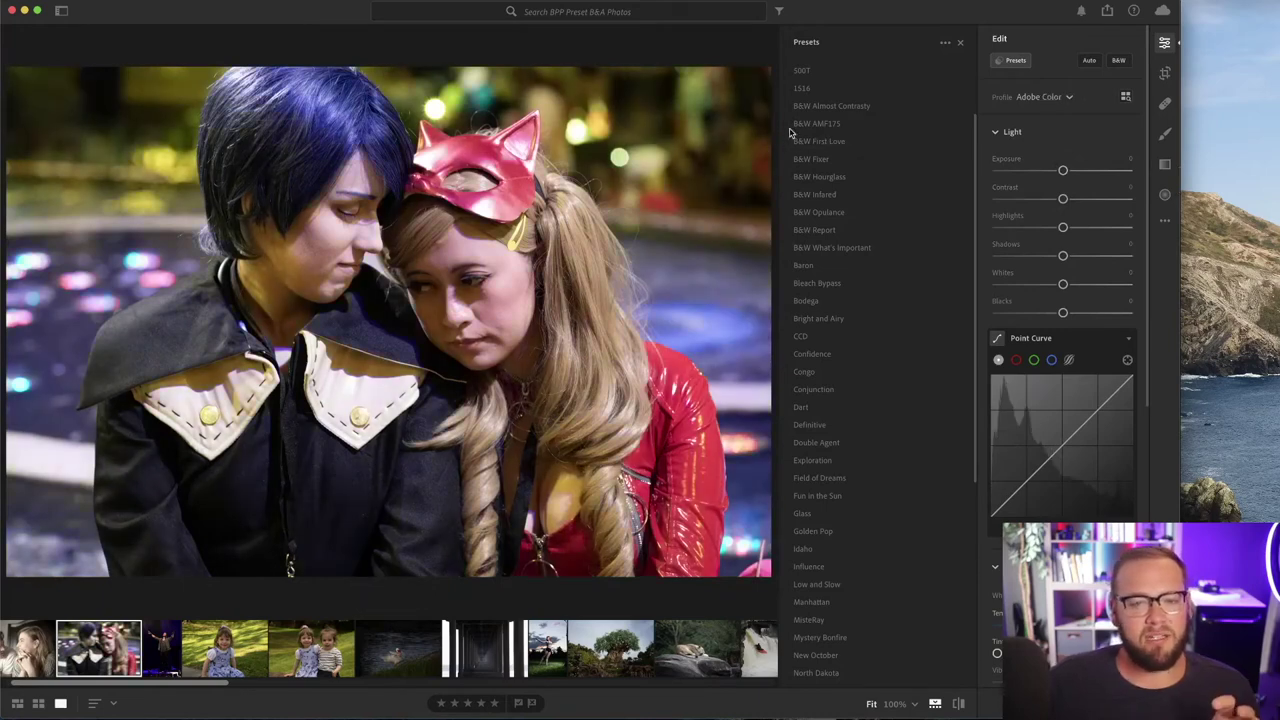
Apply the B&W First Love preset to the cosplay photo
{"action": "left_click", "coordinate": [805, 122]}
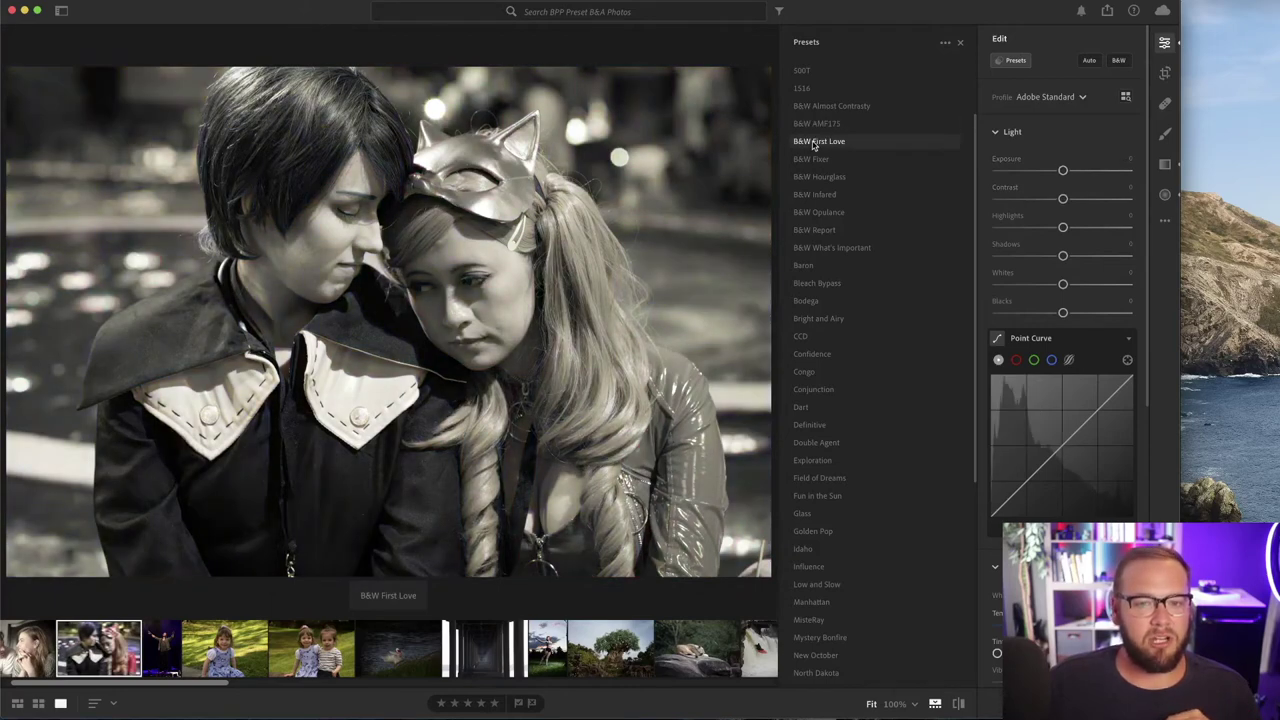
{"action": "left_click", "coordinate": [815, 143]}
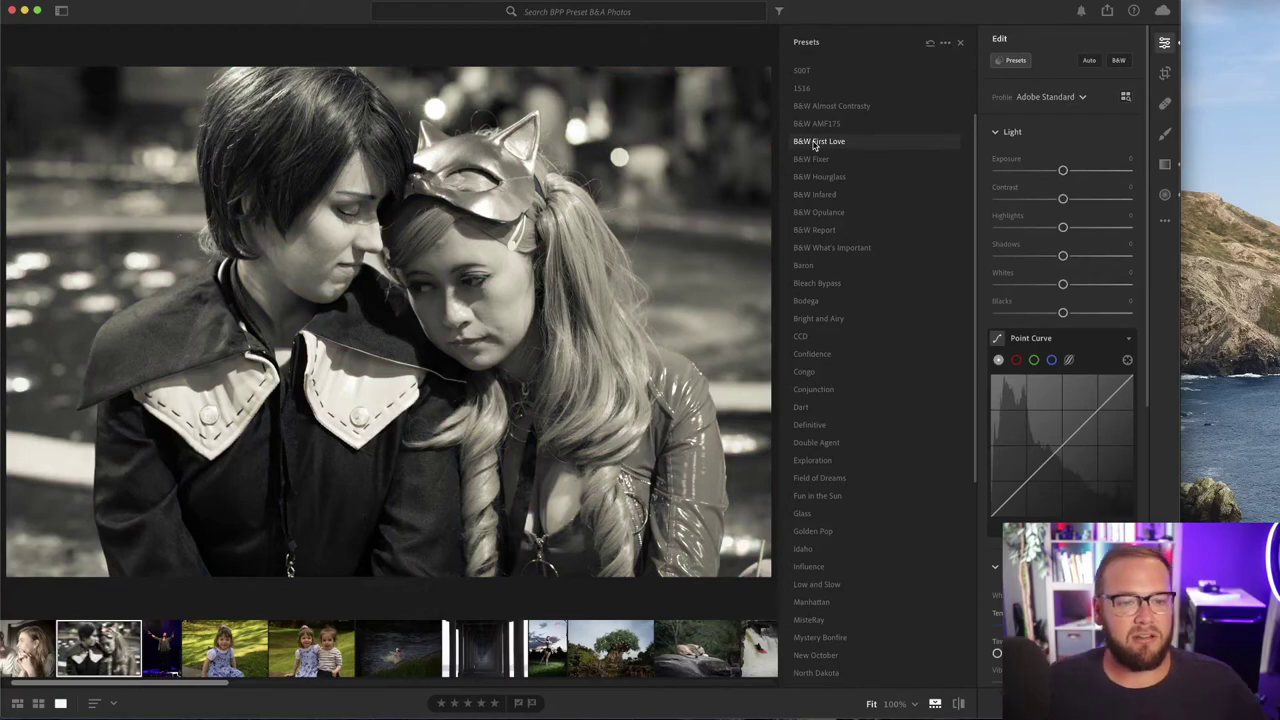
{"action": "left_click", "coordinate": [888, 141]}
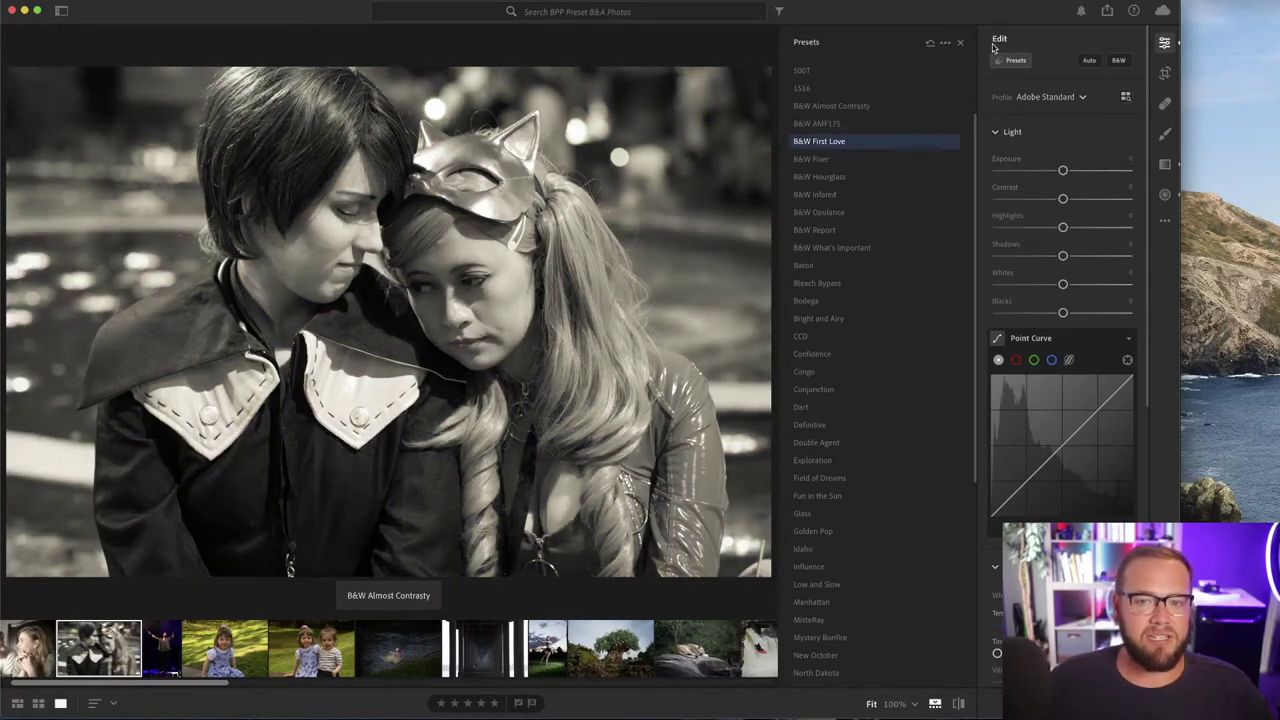
Close the preset list and lower the black-and-white cosplay photo's Highlights to -37
{"action": "left_click", "coordinate": [960, 42]}
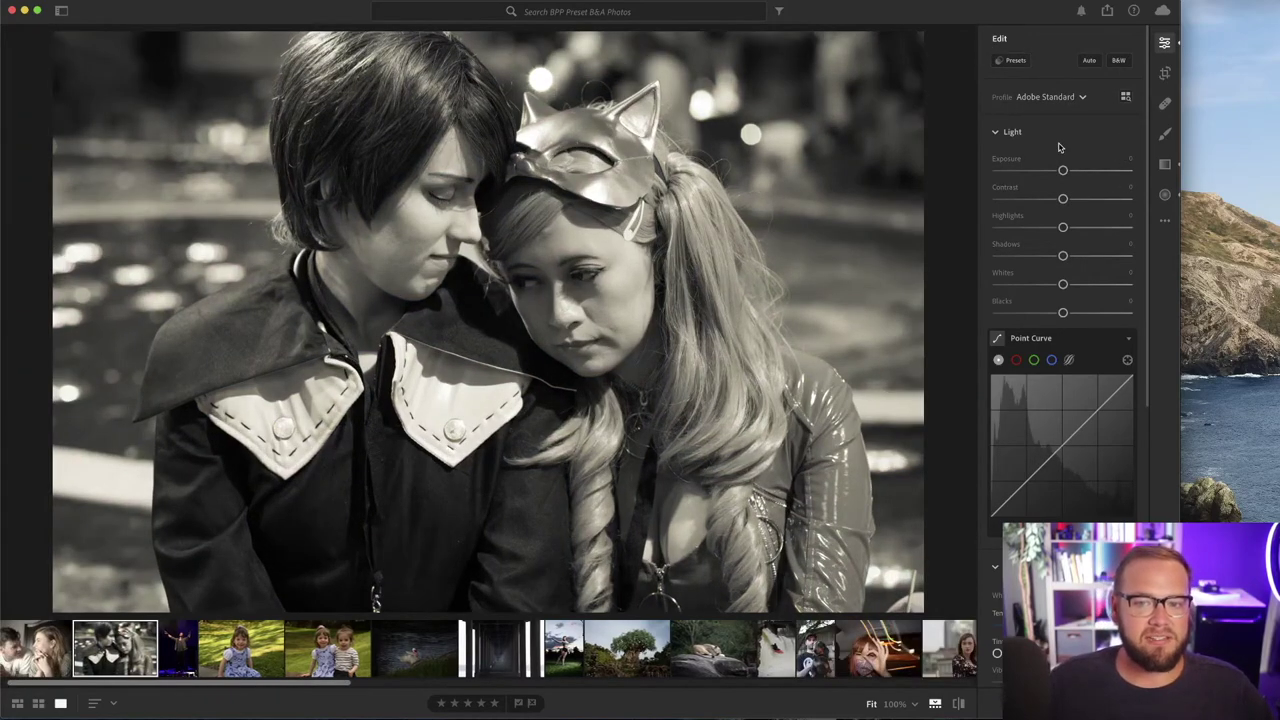
{"action": "scroll", "coordinate": [1059, 147], "scroll_direction": "down", "scroll_amount": 1}
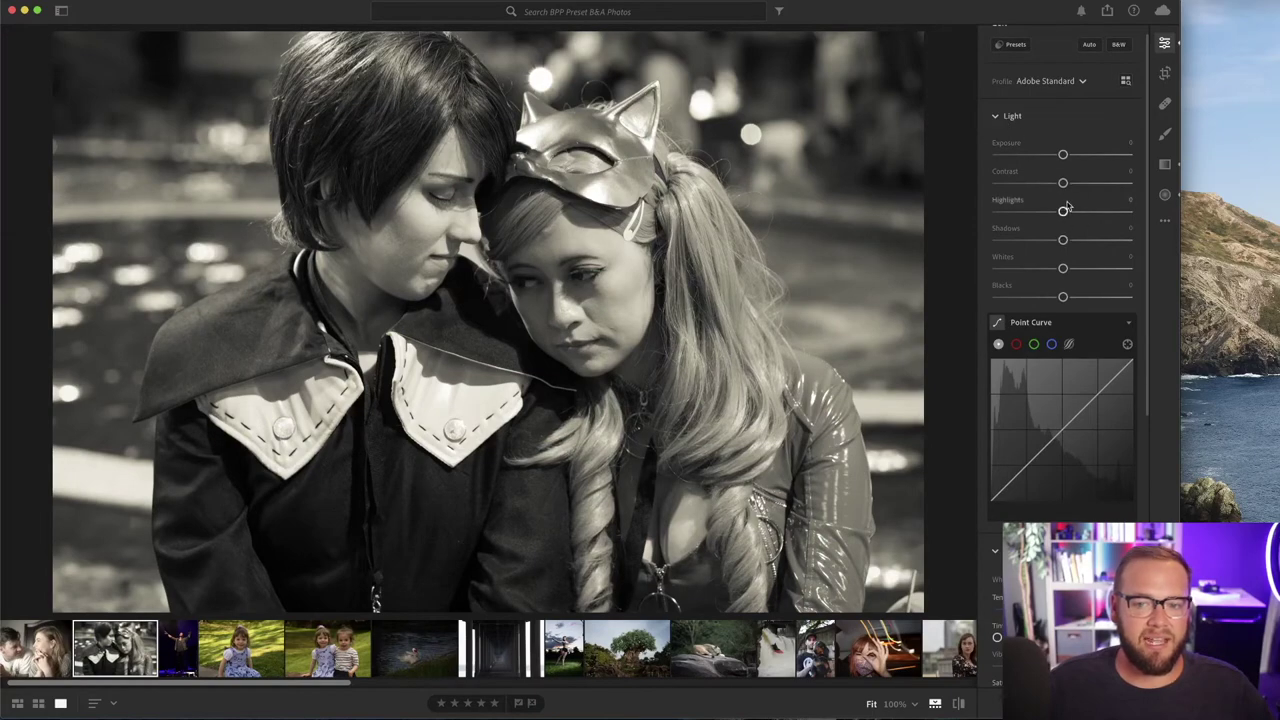
{"action": "mouse_move", "coordinate": [1063, 213]}
{"action": "left_mouse_down"}
{"action": "mouse_move", "coordinate": [1014, 211]}
{"action": "mouse_move", "coordinate": [1046, 211]}
{"action": "left_mouse_up"}
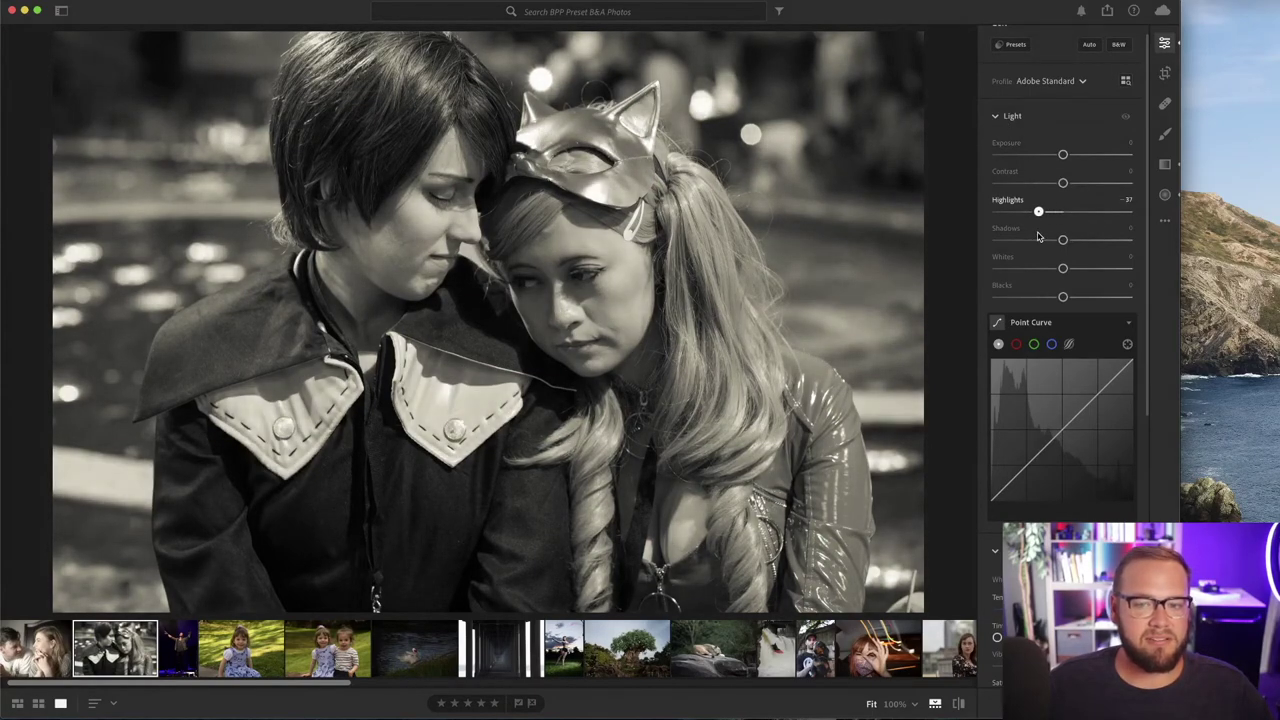
Open the concert photo of the performer with raised arms, preview the Definitive preset, and apply the Exploration preset
{"action": "key", "text": "Right"}
{"action": "left_click", "coordinate": [1016, 61]}
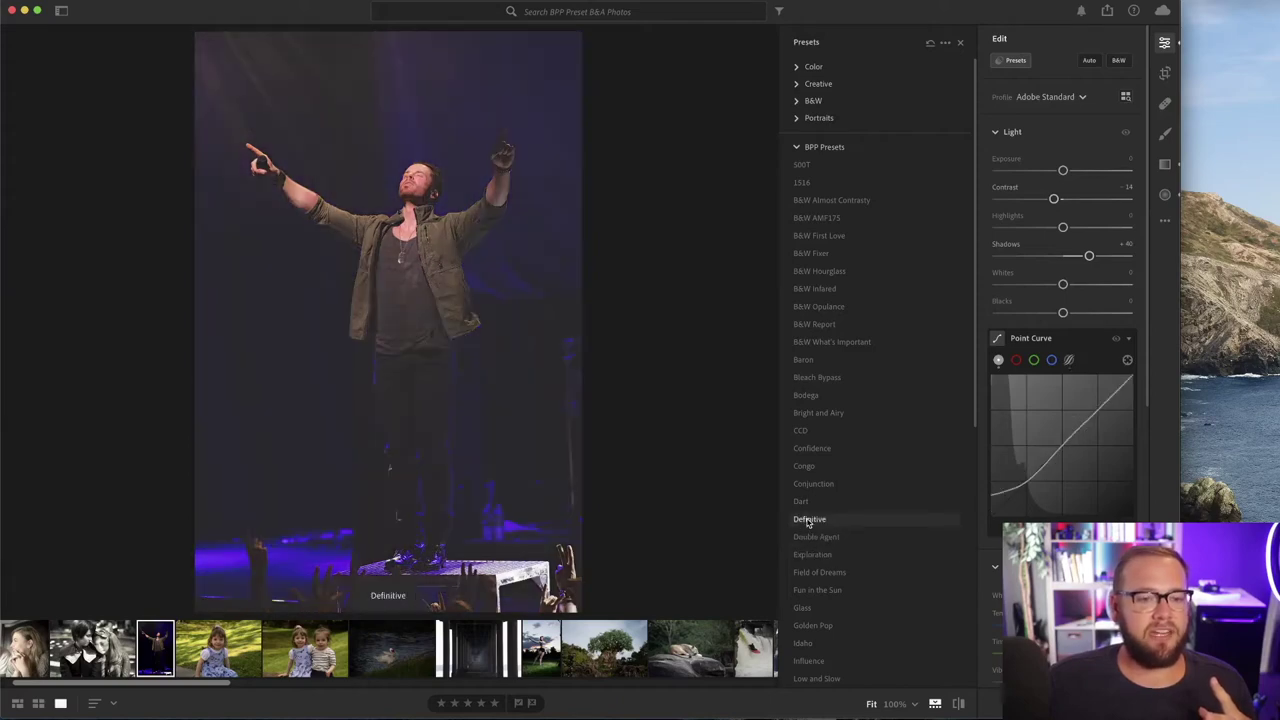
{"action": "left_click", "coordinate": [809, 521]}
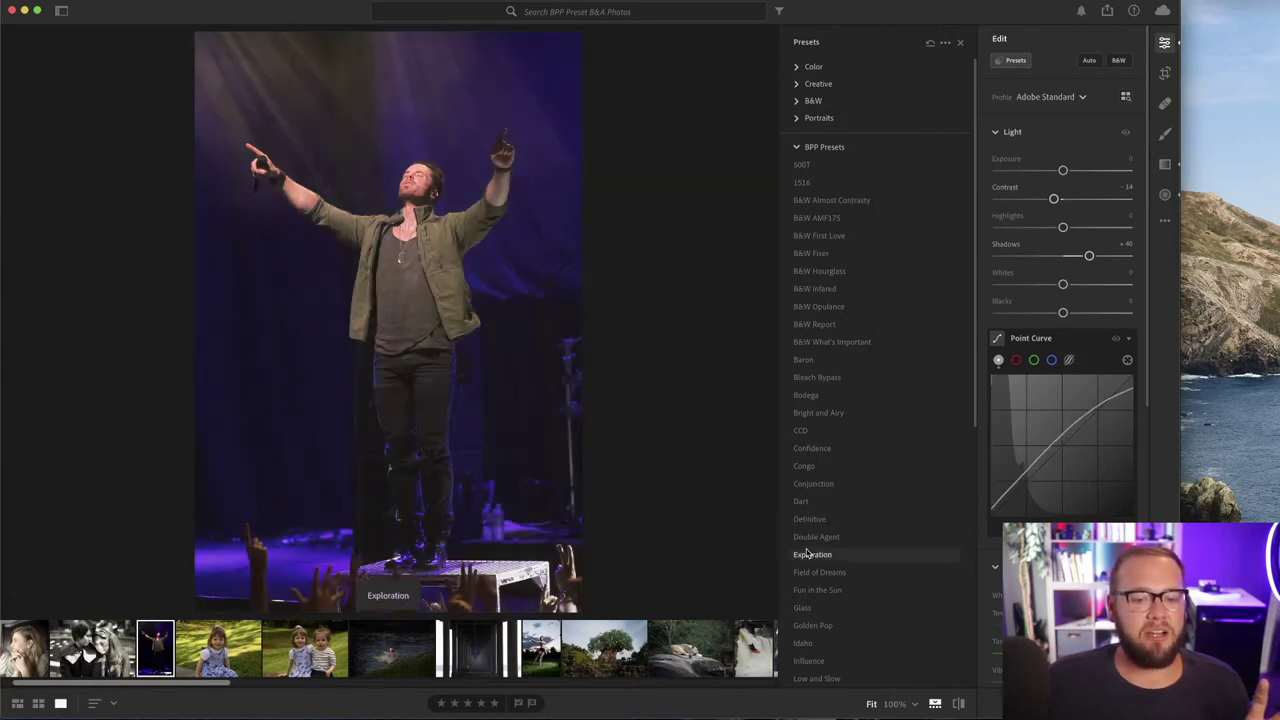
{"action": "left_click", "coordinate": [815, 555]}
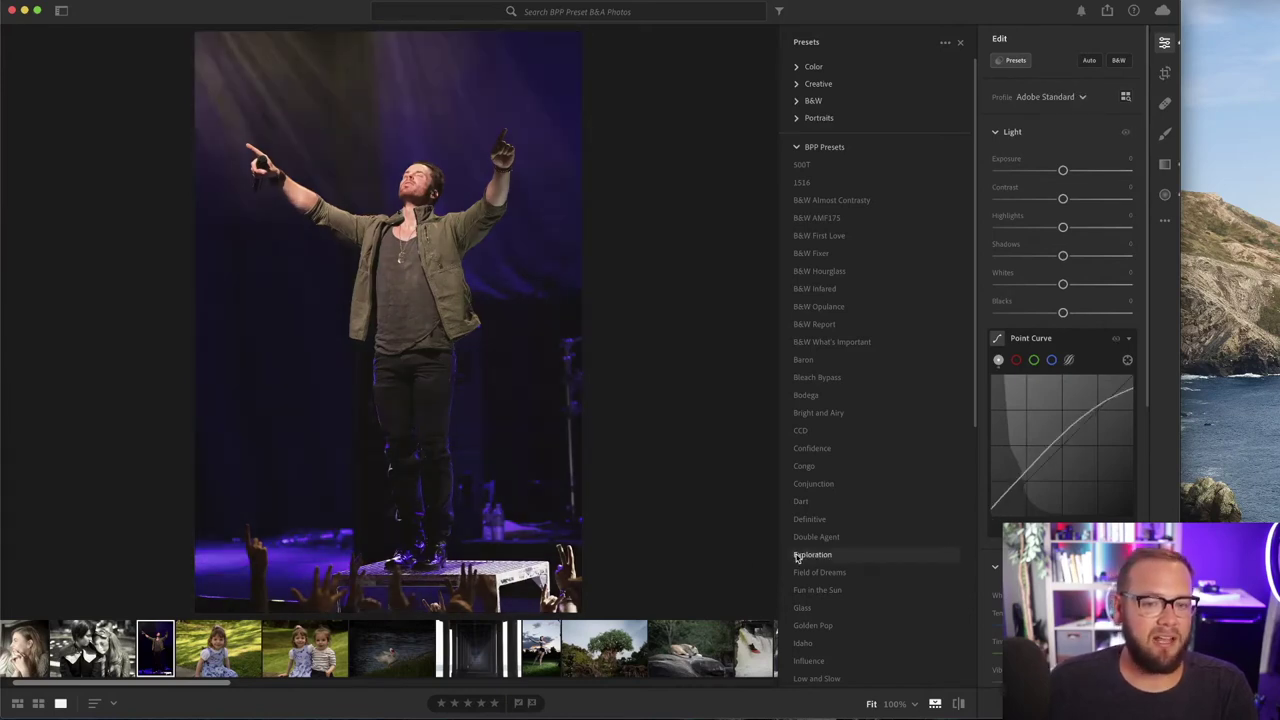
{"action": "left_click", "coordinate": [797, 558]}
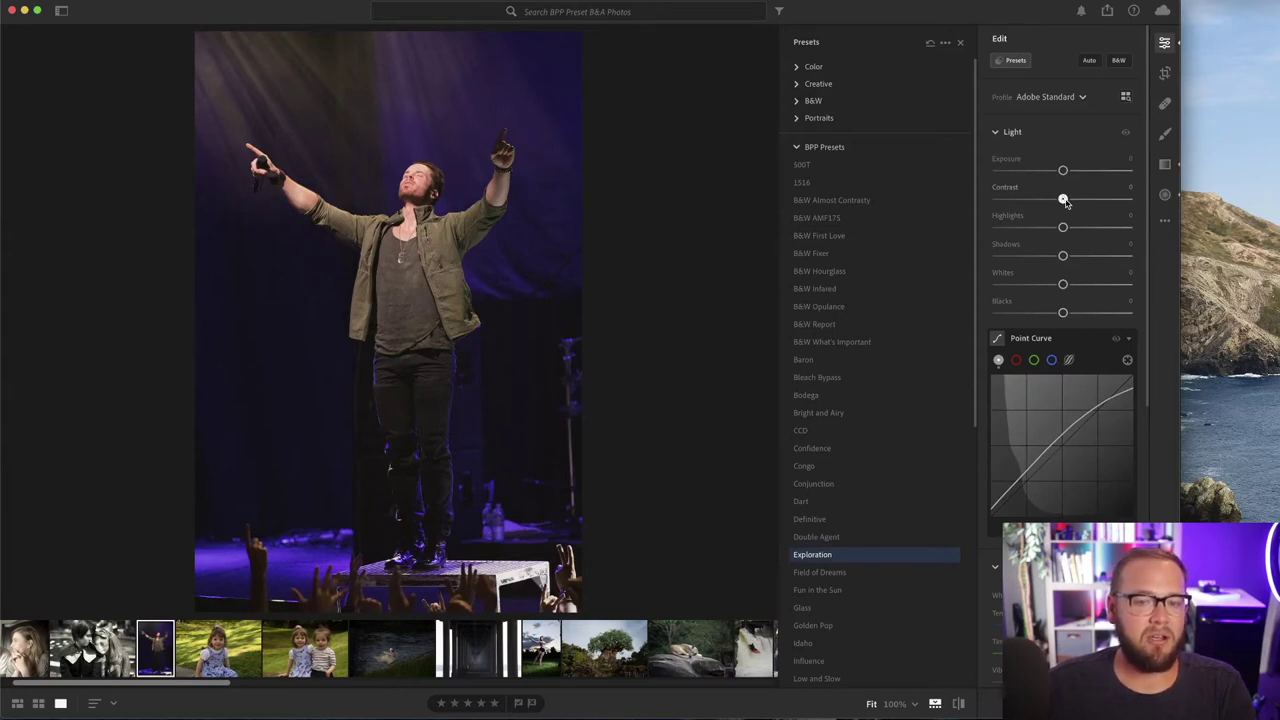
Fine-tune the concert photo with Contrast +19, lower Shadows, Temp 4495 and Vibrance +18, then close the preset list
{"action": "left_click_drag", "start_coordinate": [1065, 201], "coordinate": [1077, 201]}
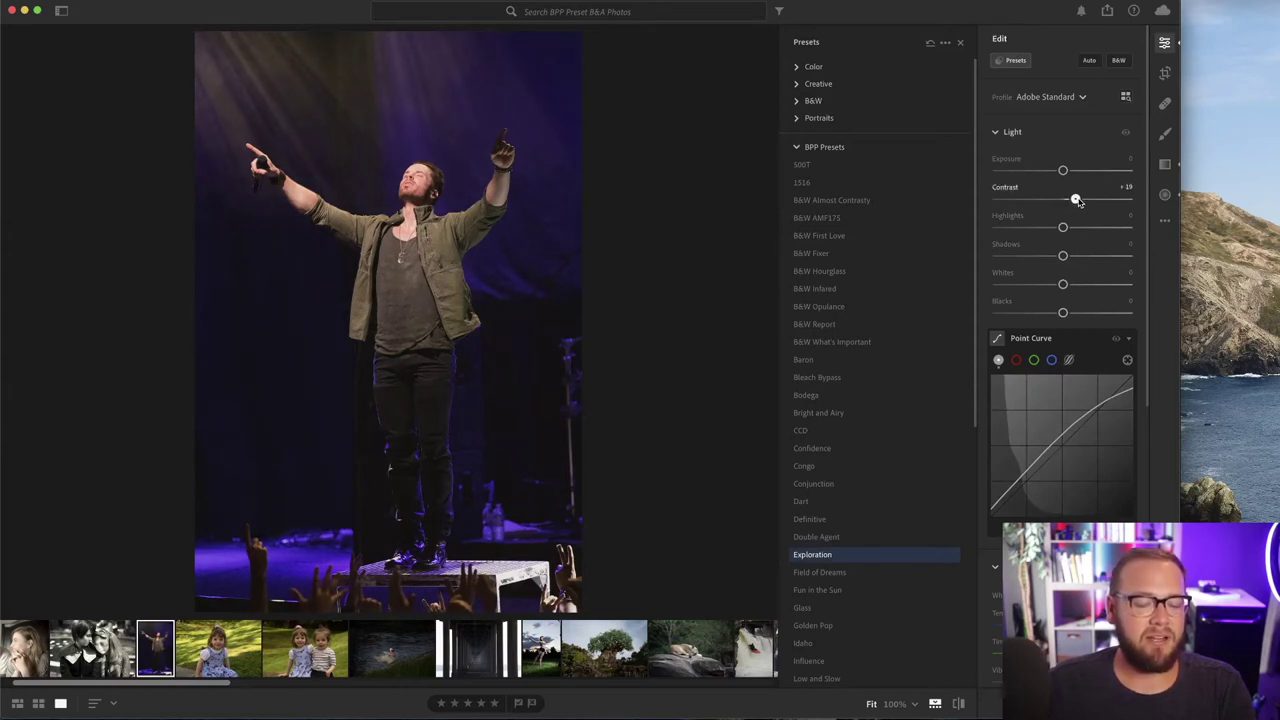
{"action": "left_click_drag", "start_coordinate": [1063, 257], "coordinate": [1022, 257]}
{"action": "scroll", "coordinate": [1050, 187], "scroll_direction": "down", "scroll_amount": 5}
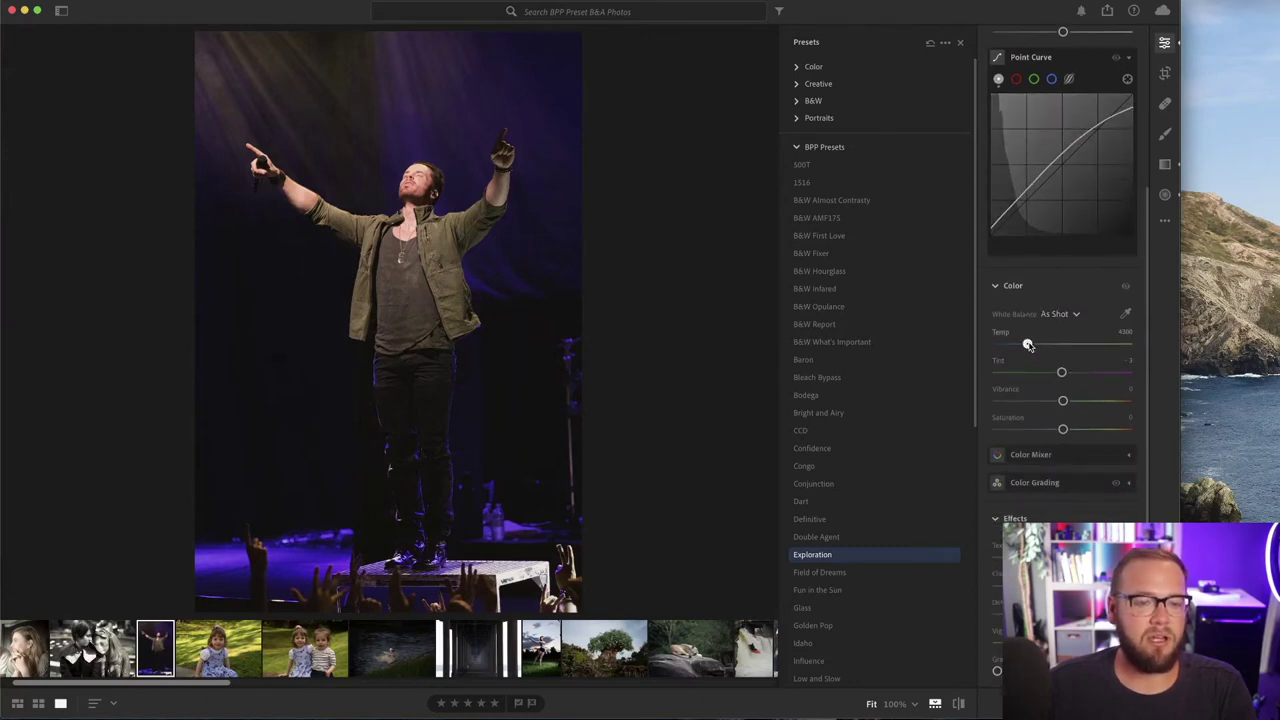
{"action": "left_click_drag", "start_coordinate": [1028, 345], "coordinate": [1032, 345]}
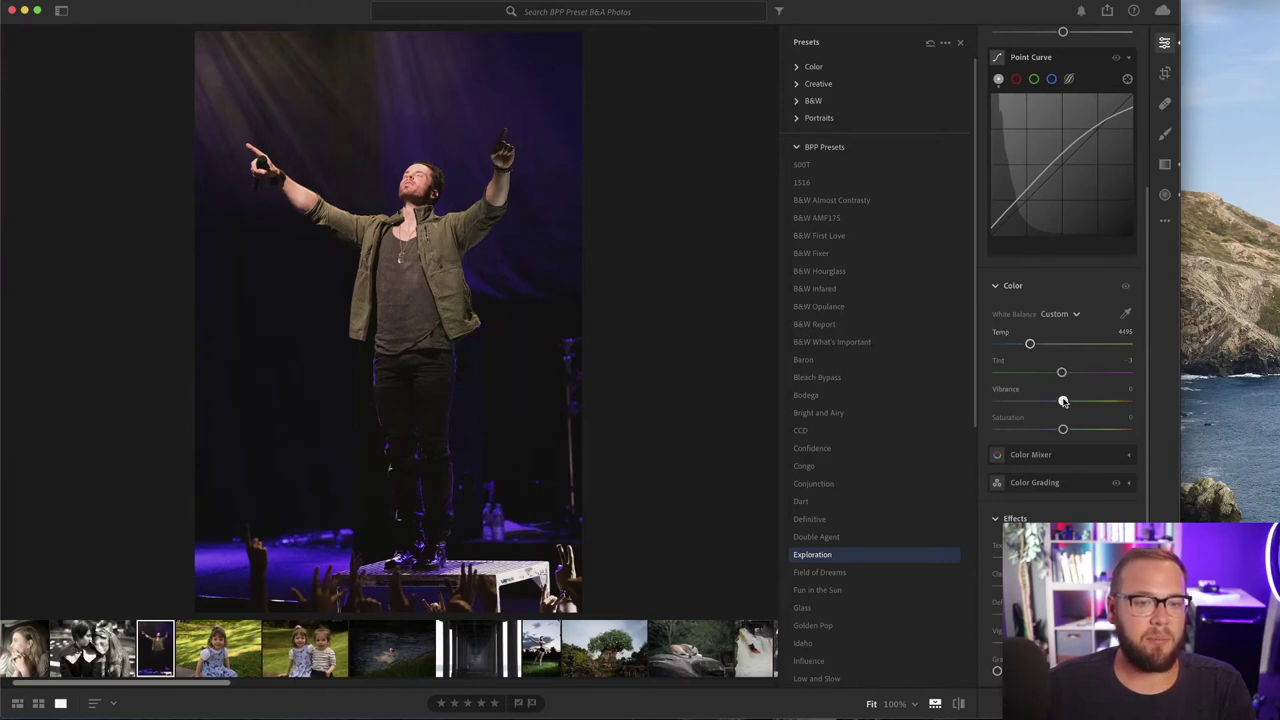
{"action": "left_click_drag", "start_coordinate": [1063, 401], "coordinate": [1075, 401]}
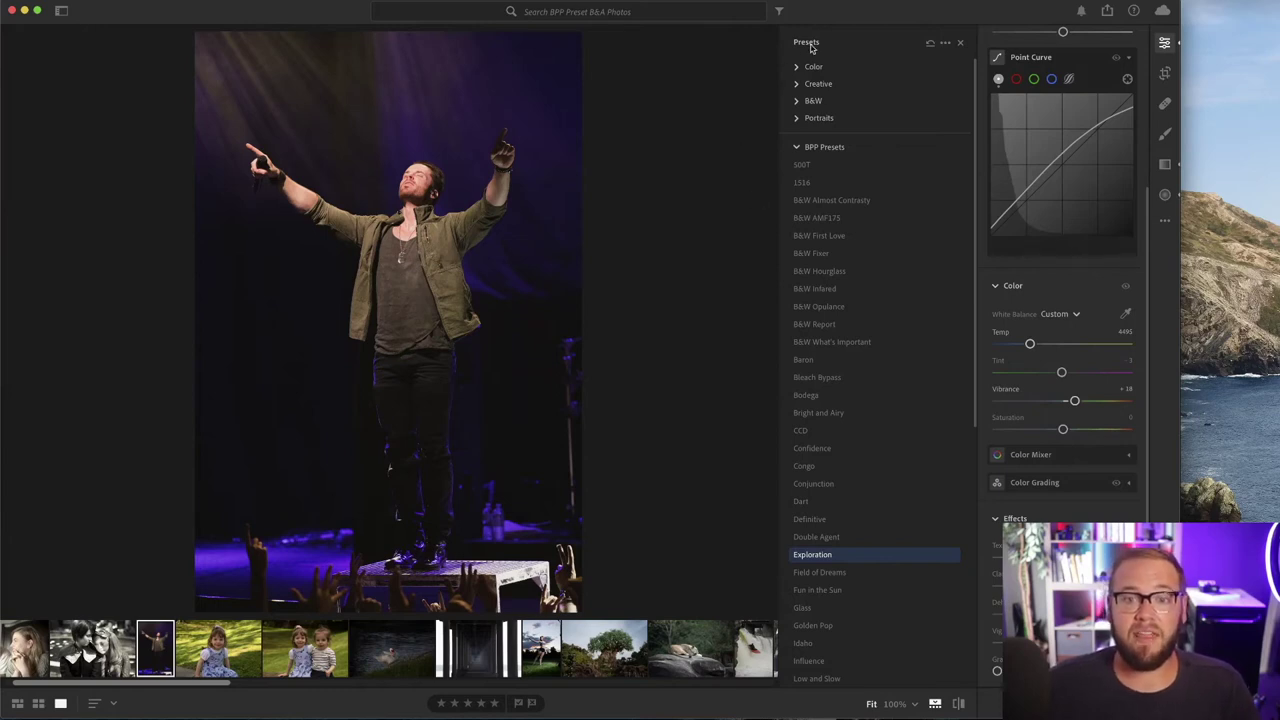
{"action": "left_click", "coordinate": [961, 43]}
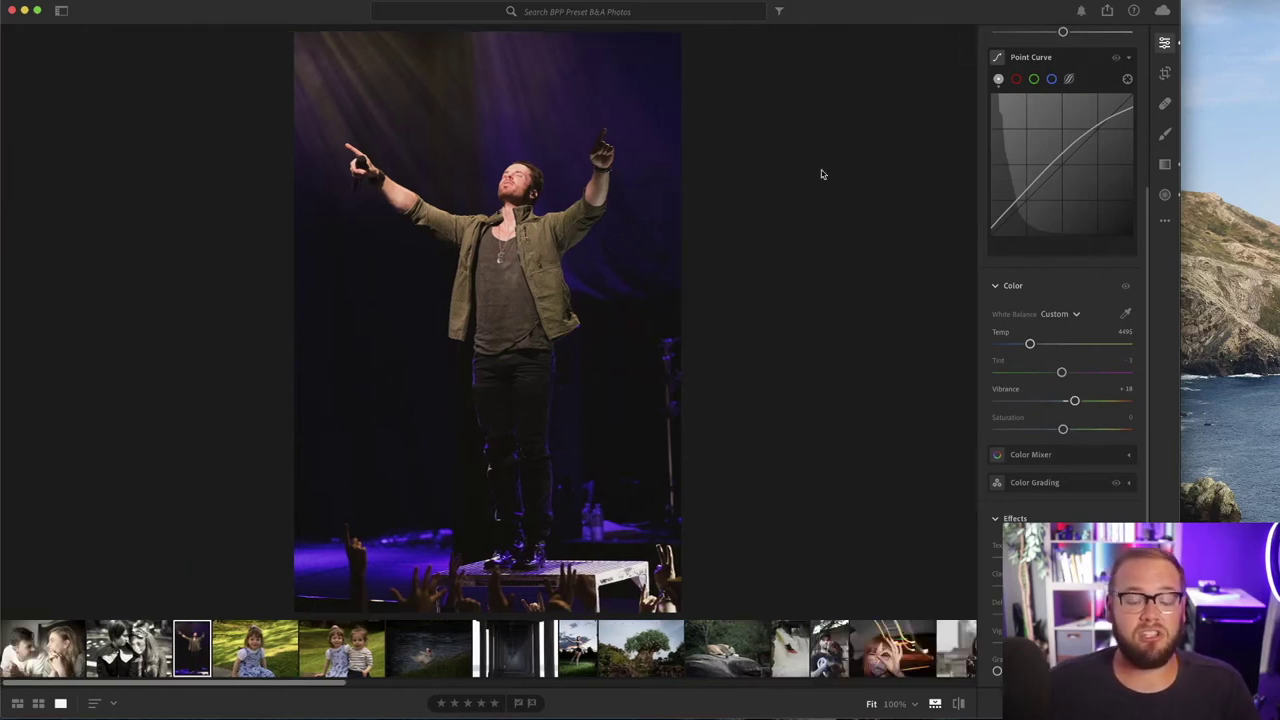
Open the photo of the girl sitting alone on the lawn and preview BPP presets, including 1516, Tomorrow and Times Past
{"action": "left_click", "coordinate": [265, 645]}
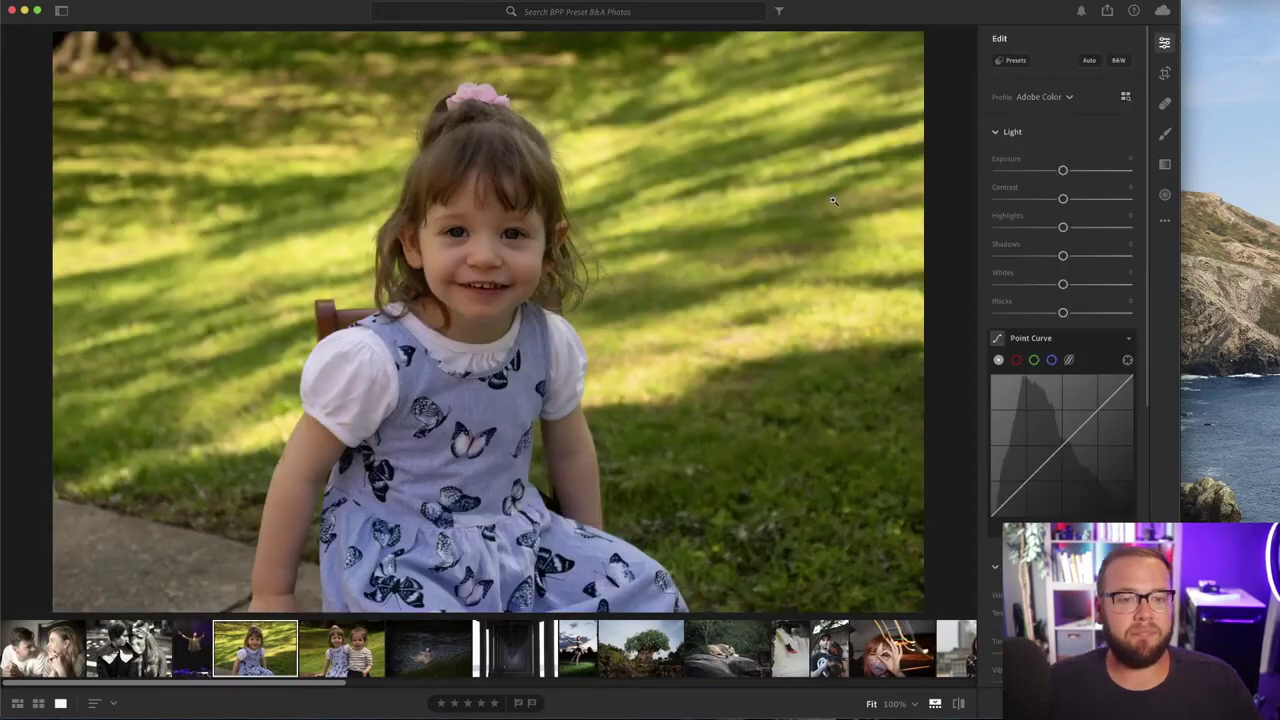
{"action": "left_click", "coordinate": [1013, 61]}
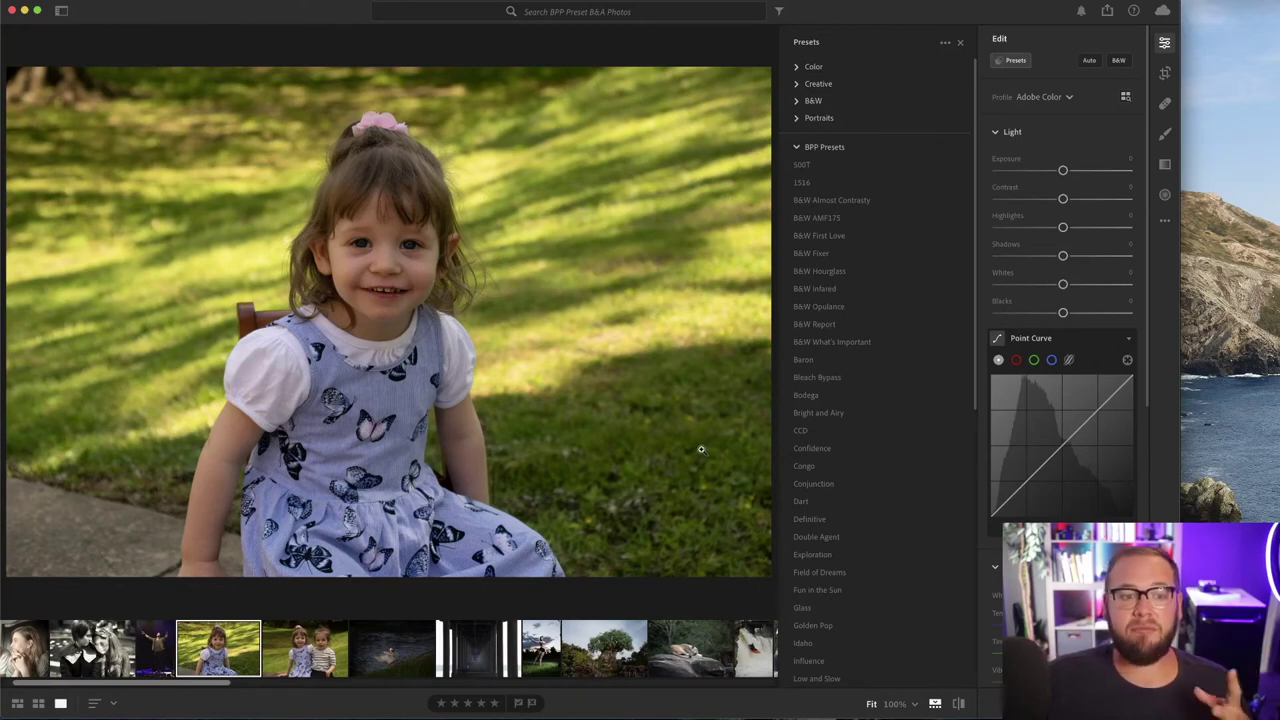
{"action": "left_click", "coordinate": [815, 678]}
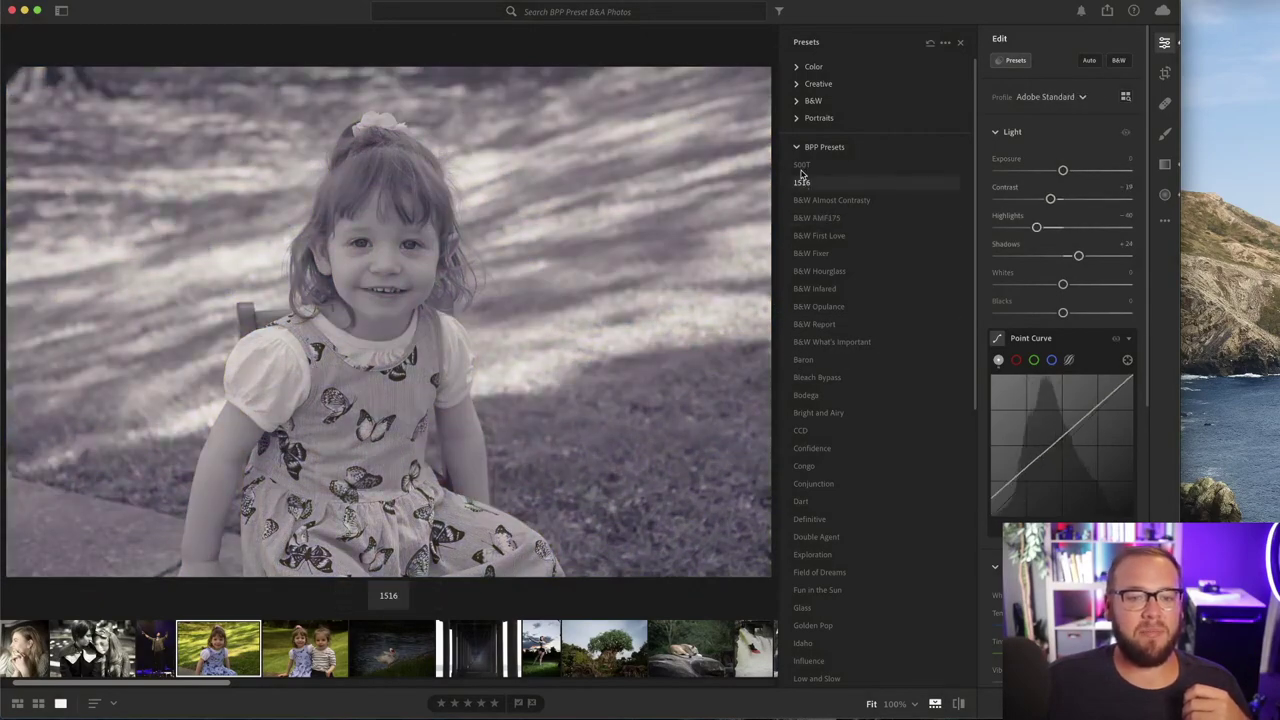
{"action": "left_click", "coordinate": [796, 172]}
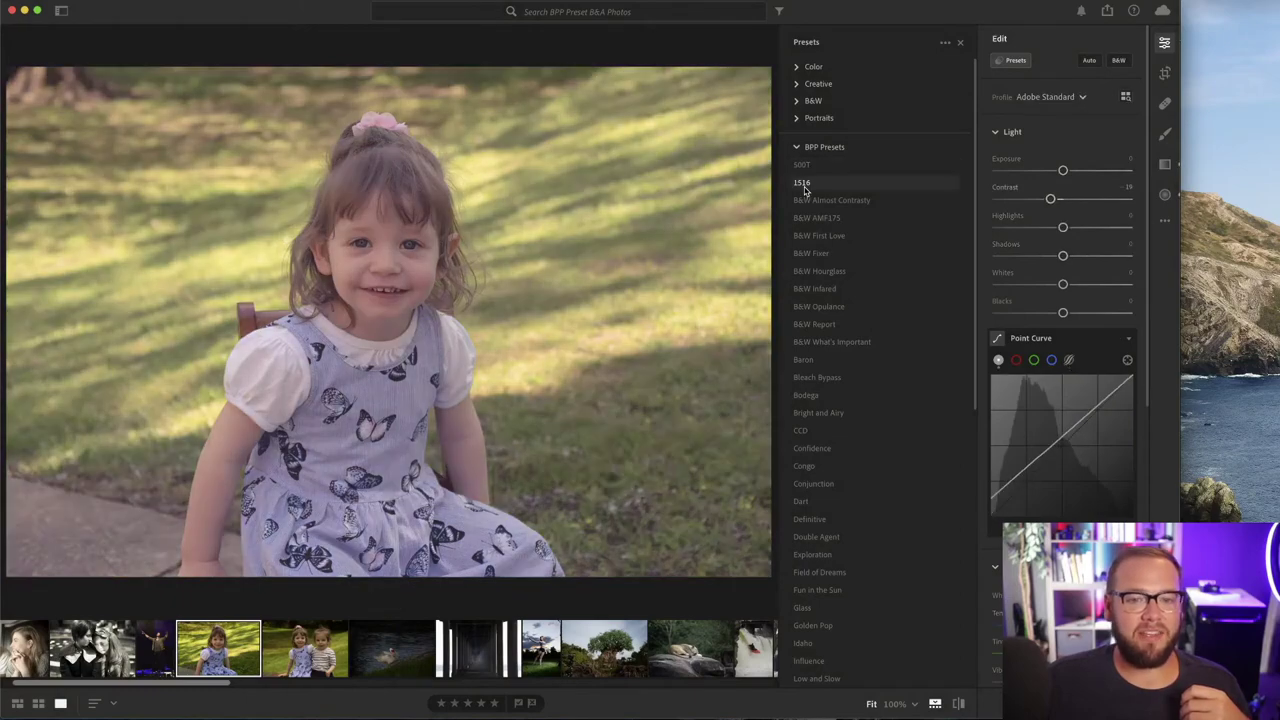
{"action": "scroll", "coordinate": [851, 491], "scroll_direction": "down", "scroll_amount": 10}
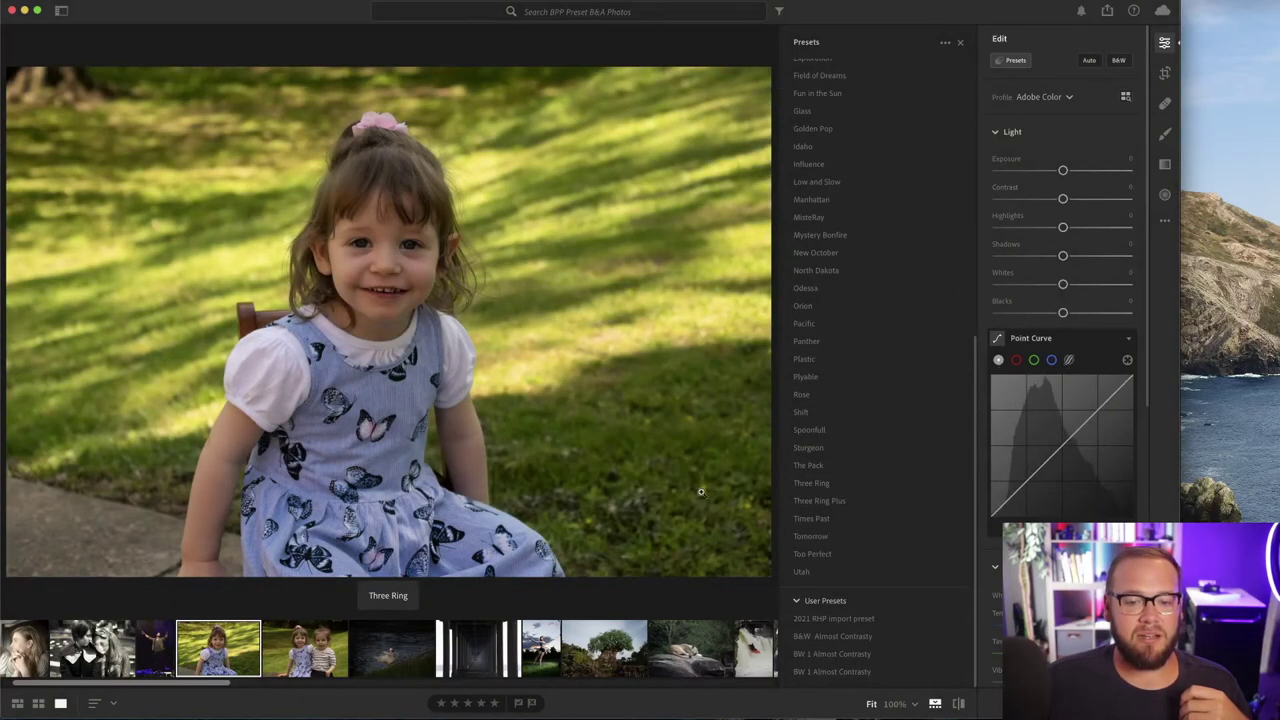
{"action": "left_click", "coordinate": [800, 553]}
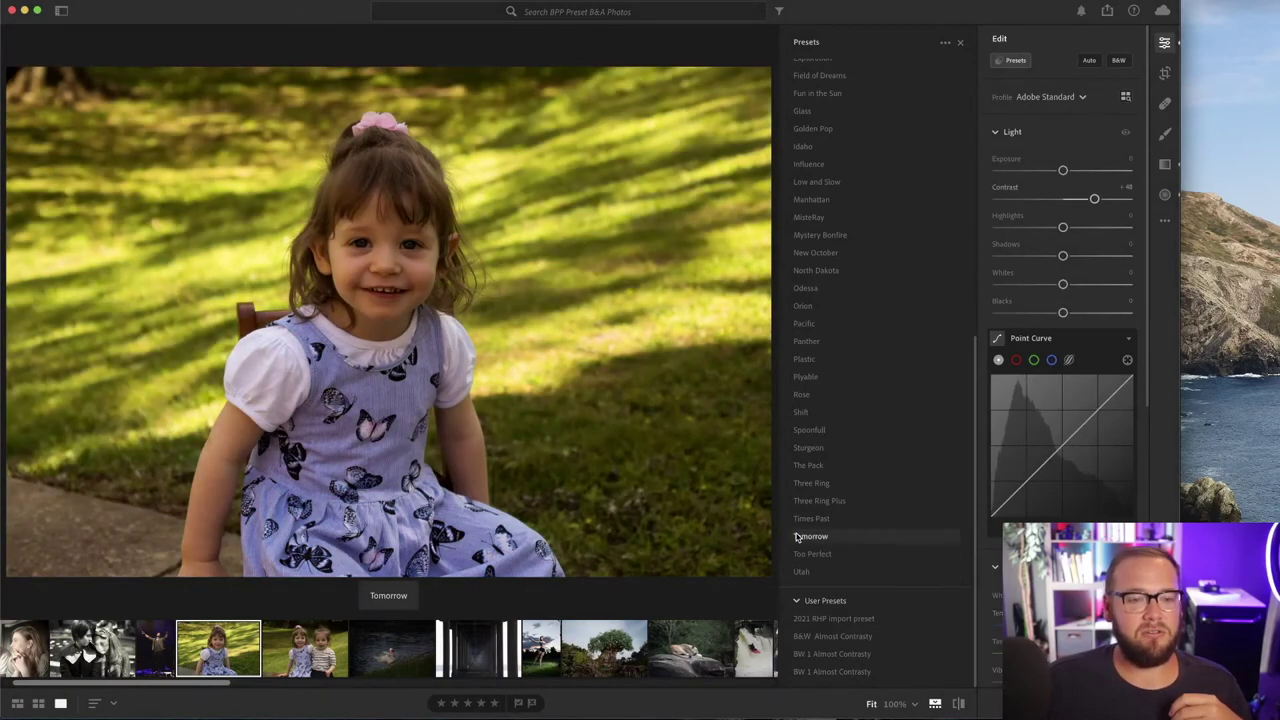
{"action": "left_click", "coordinate": [803, 520]}
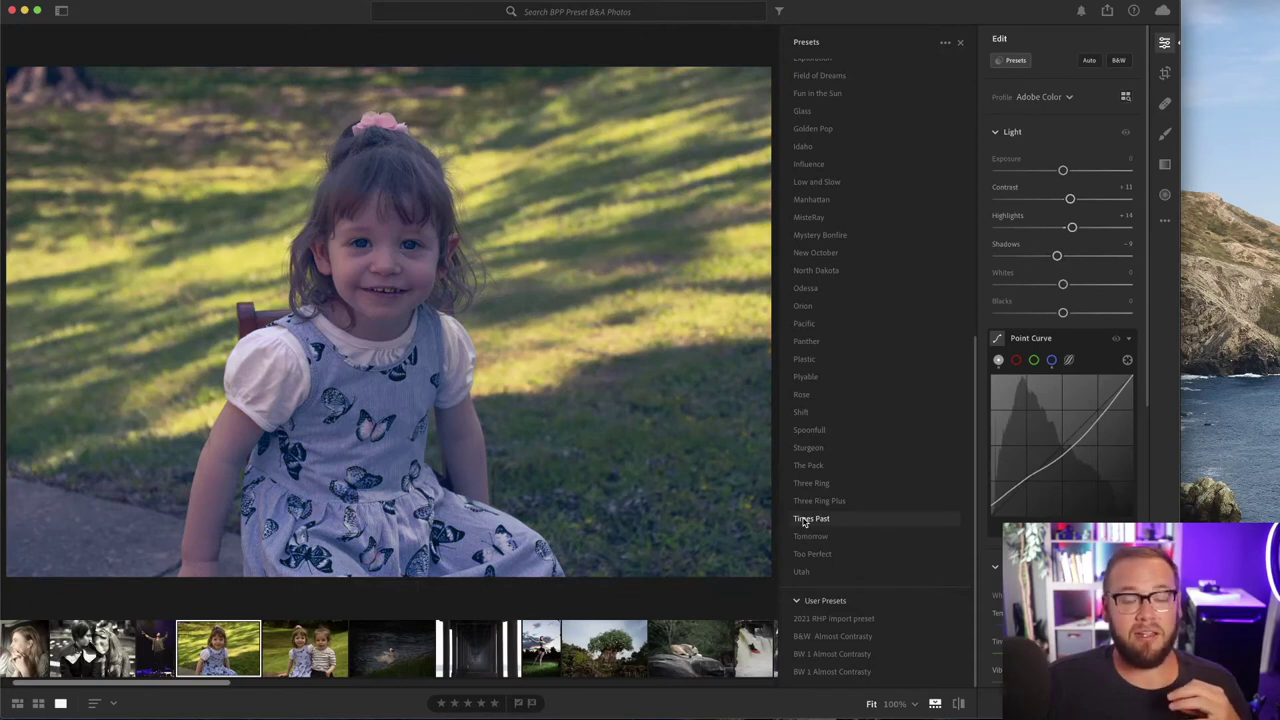
{"action": "left_click", "coordinate": [810, 555]}
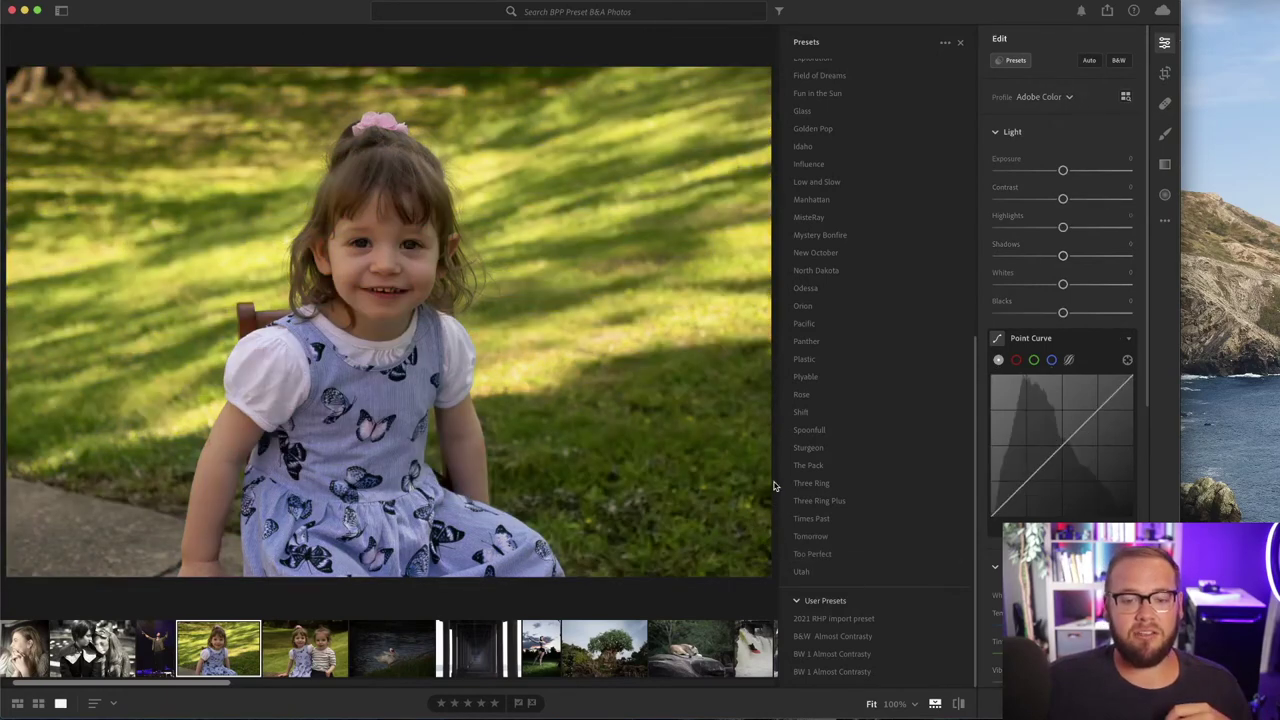
Compare the Sturgeon and Spoonfull presets on the girl's photo and apply Sturgeon
{"action": "left_click", "coordinate": [792, 484]}
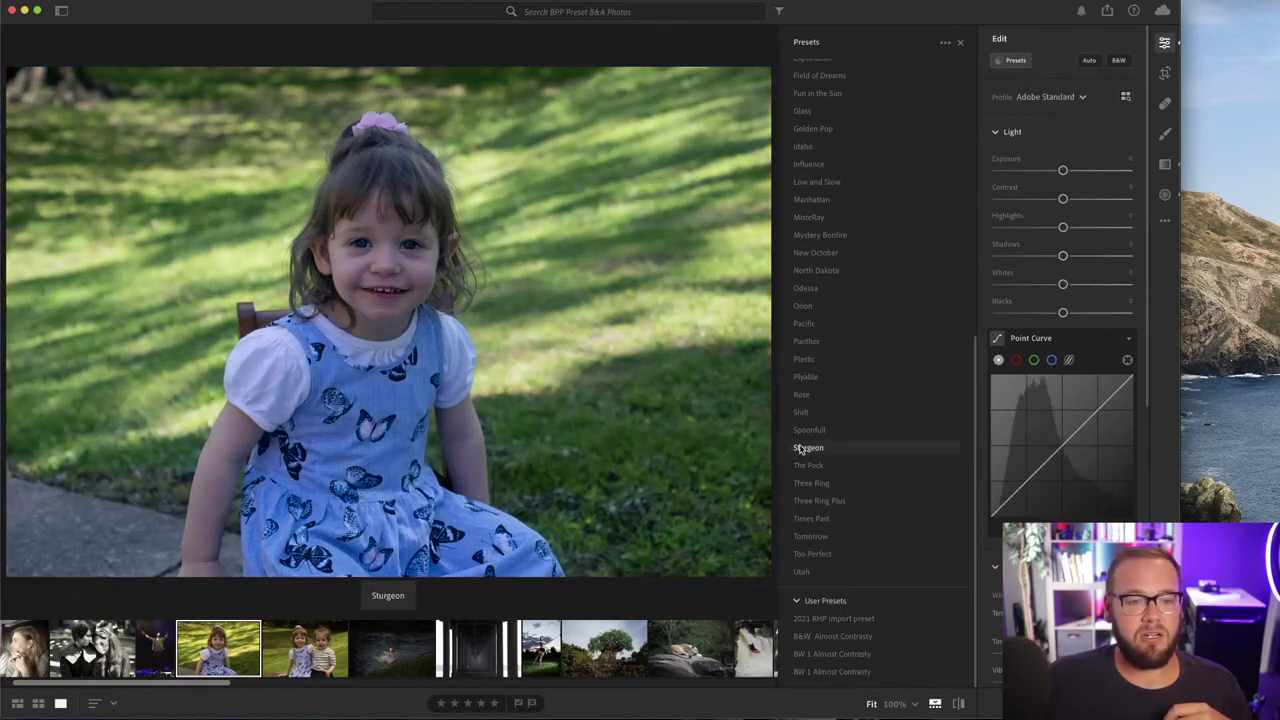
{"action": "left_click", "coordinate": [800, 448]}
{"action": "left_click", "coordinate": [808, 448]}
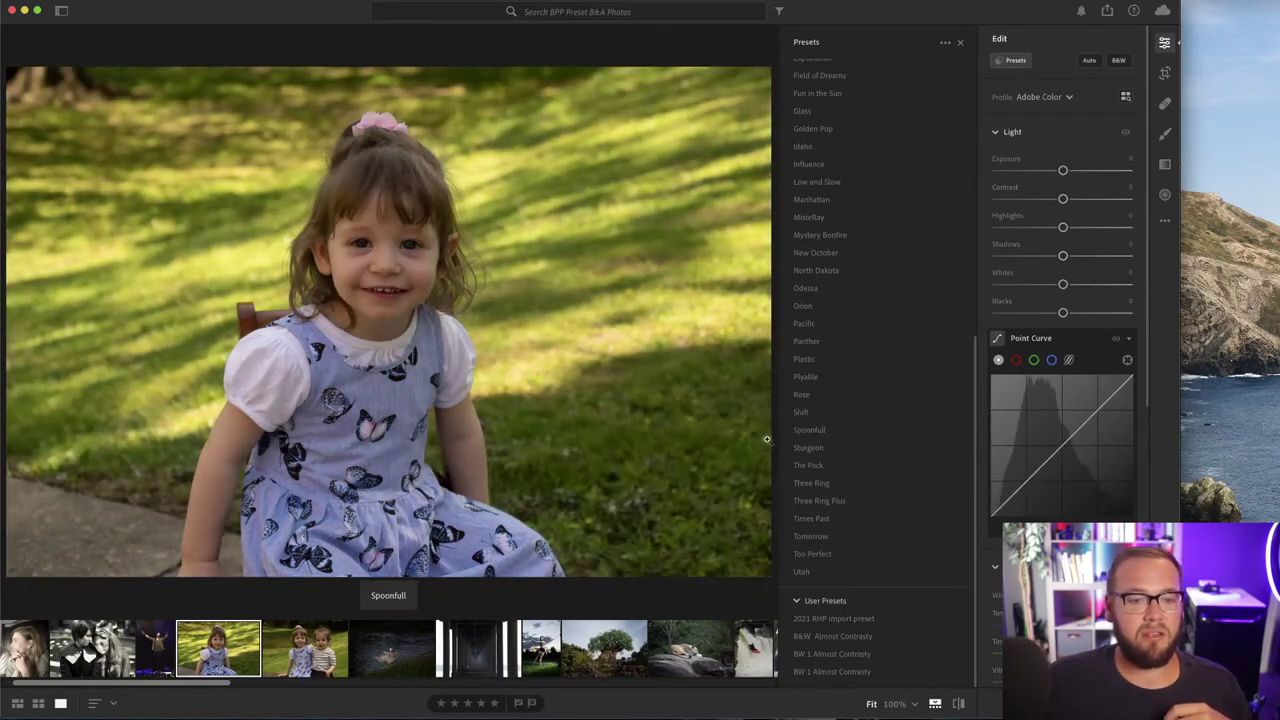
{"action": "left_click", "coordinate": [824, 450]}
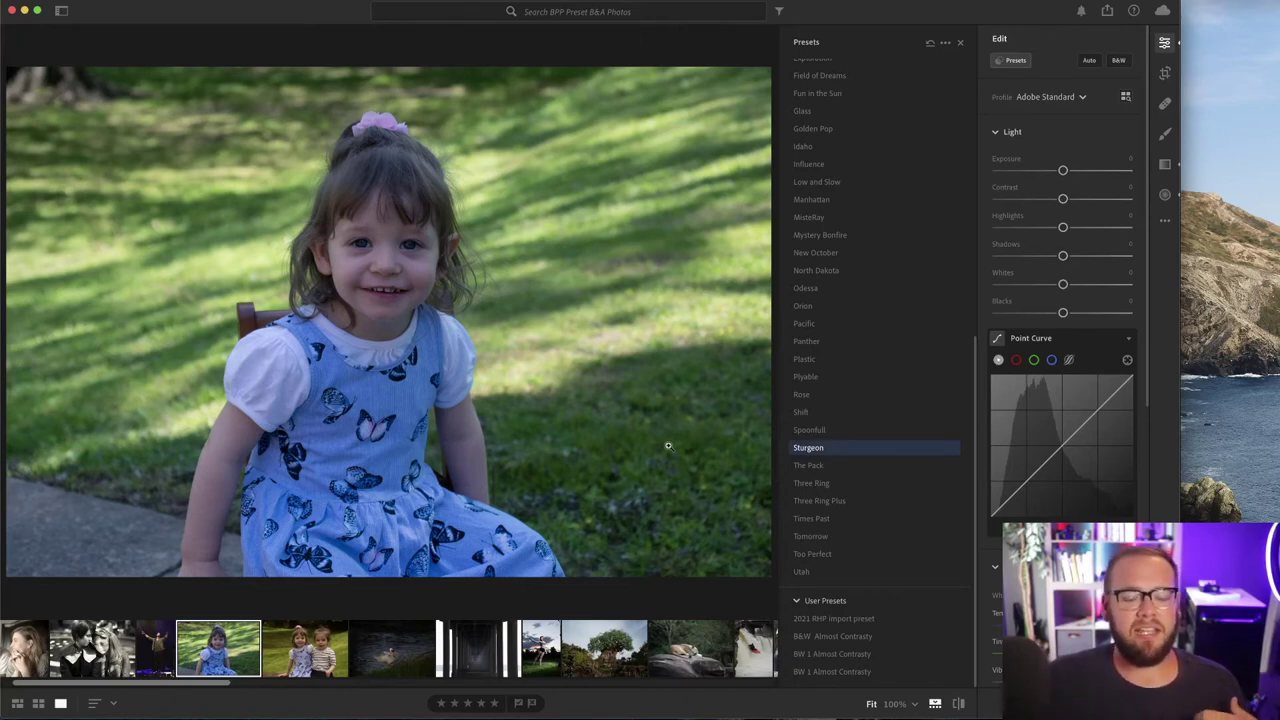
{"action": "key", "text": "shift"}
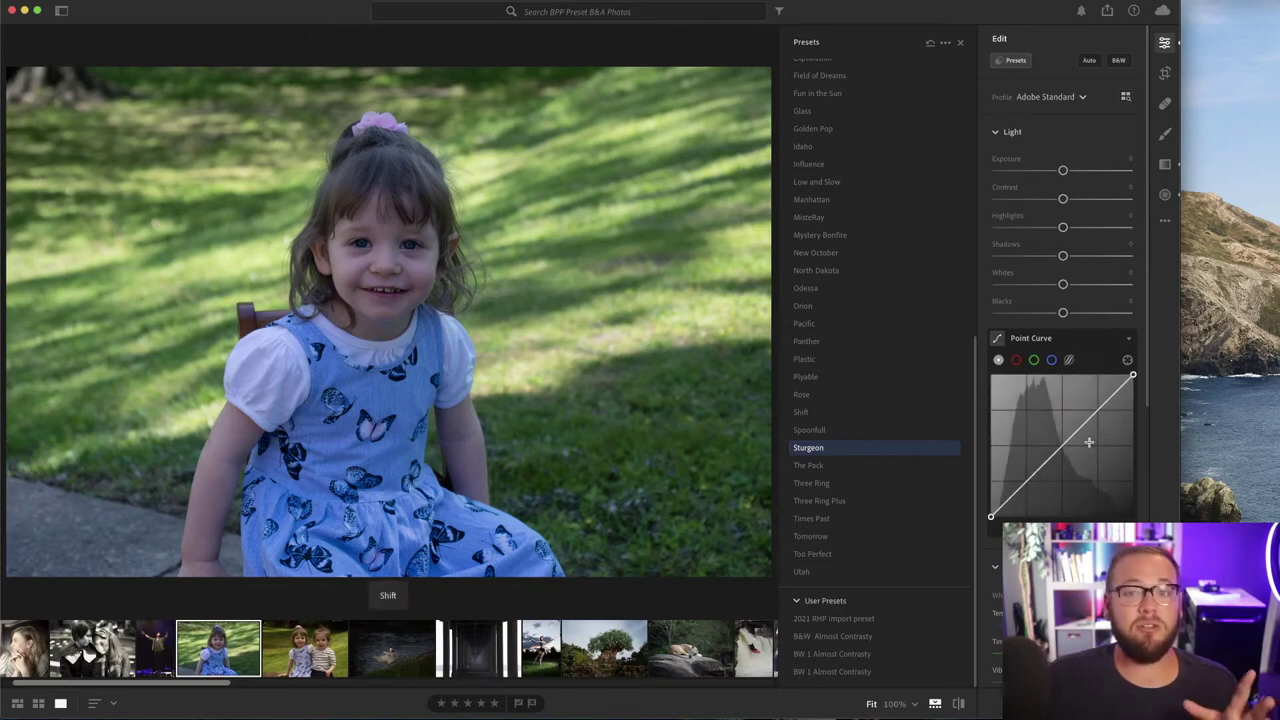
Warm up the girl's photo by setting the white balance Temp to 9363
{"action": "scroll", "coordinate": [1066, 412], "scroll_direction": "down", "scroll_amount": 5}
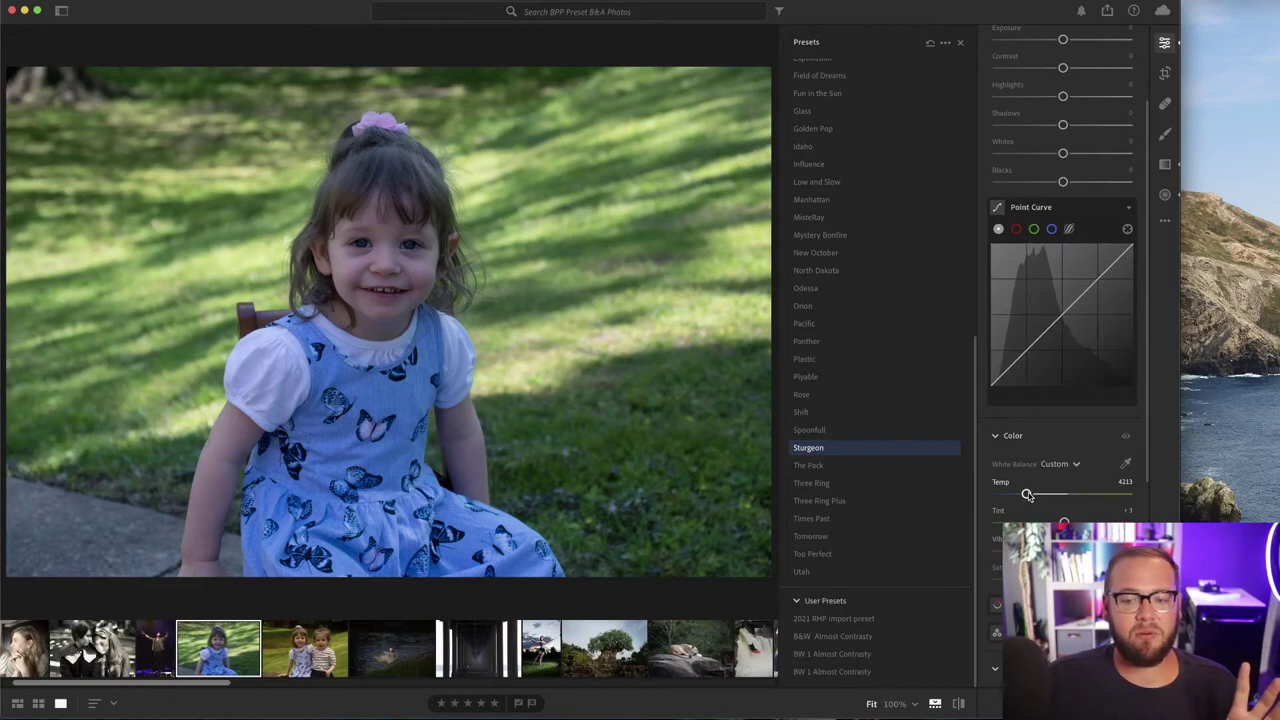
{"action": "mouse_move", "coordinate": [1027, 494]}
{"action": "left_mouse_down"}
{"action": "mouse_move", "coordinate": [1068, 494]}
{"action": "mouse_move", "coordinate": [1052, 498]}
{"action": "left_mouse_up"}
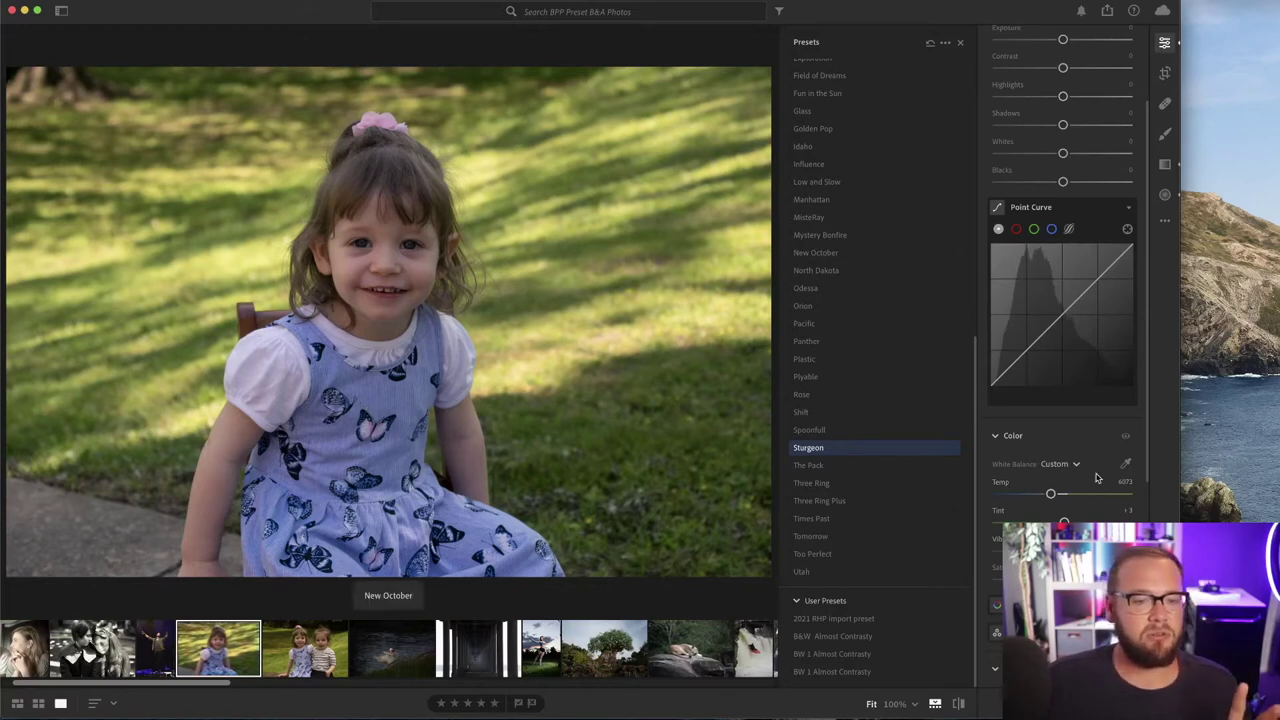
{"action": "left_click_drag", "start_coordinate": [1051, 495], "coordinate": [1086, 494]}
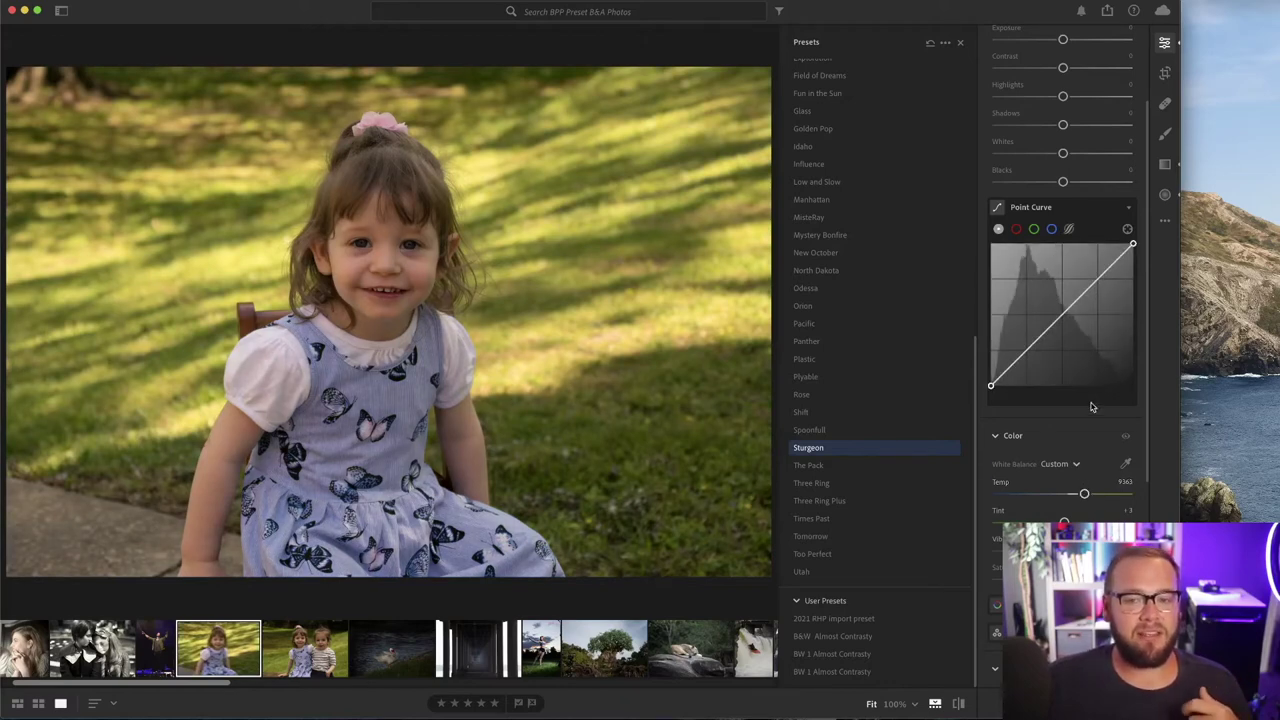
Brighten the girl's photo with Shadows +28 and Exposure +0.51, and set Contrast to +19
{"action": "scroll", "coordinate": [1078, 450], "scroll_direction": "up", "scroll_amount": 4}
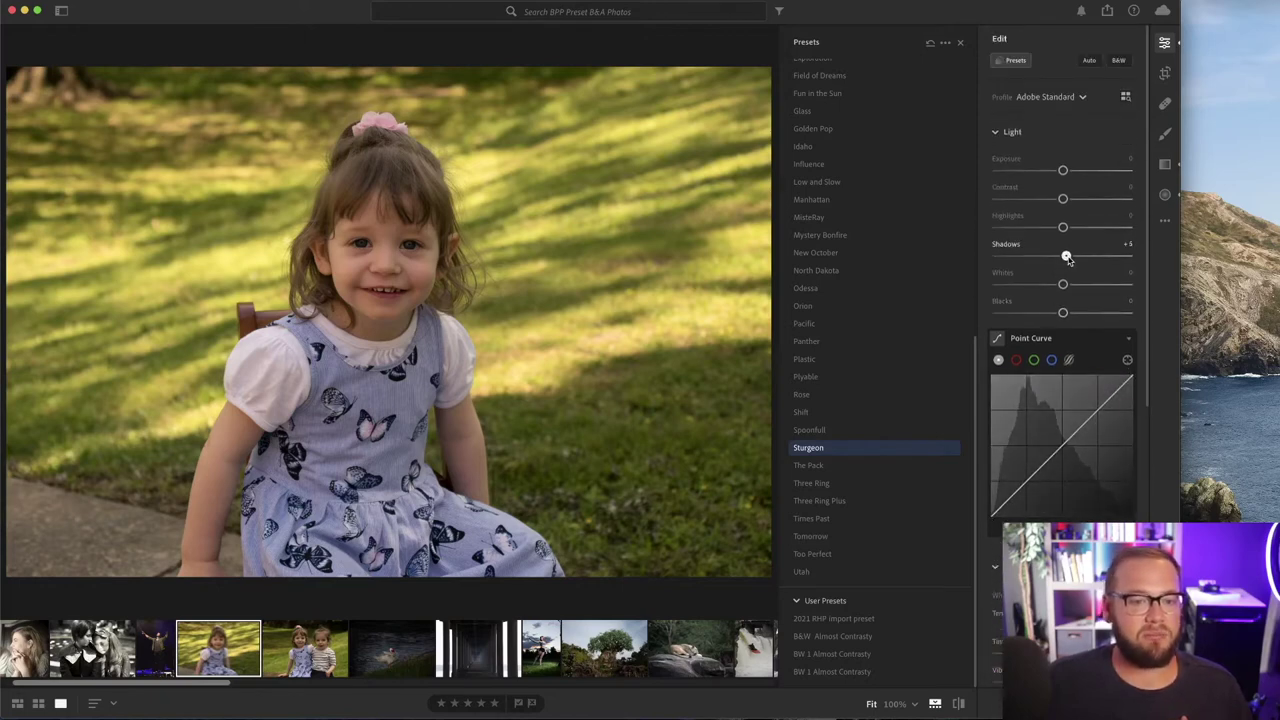
{"action": "left_click_drag", "start_coordinate": [1064, 255], "coordinate": [1083, 258]}
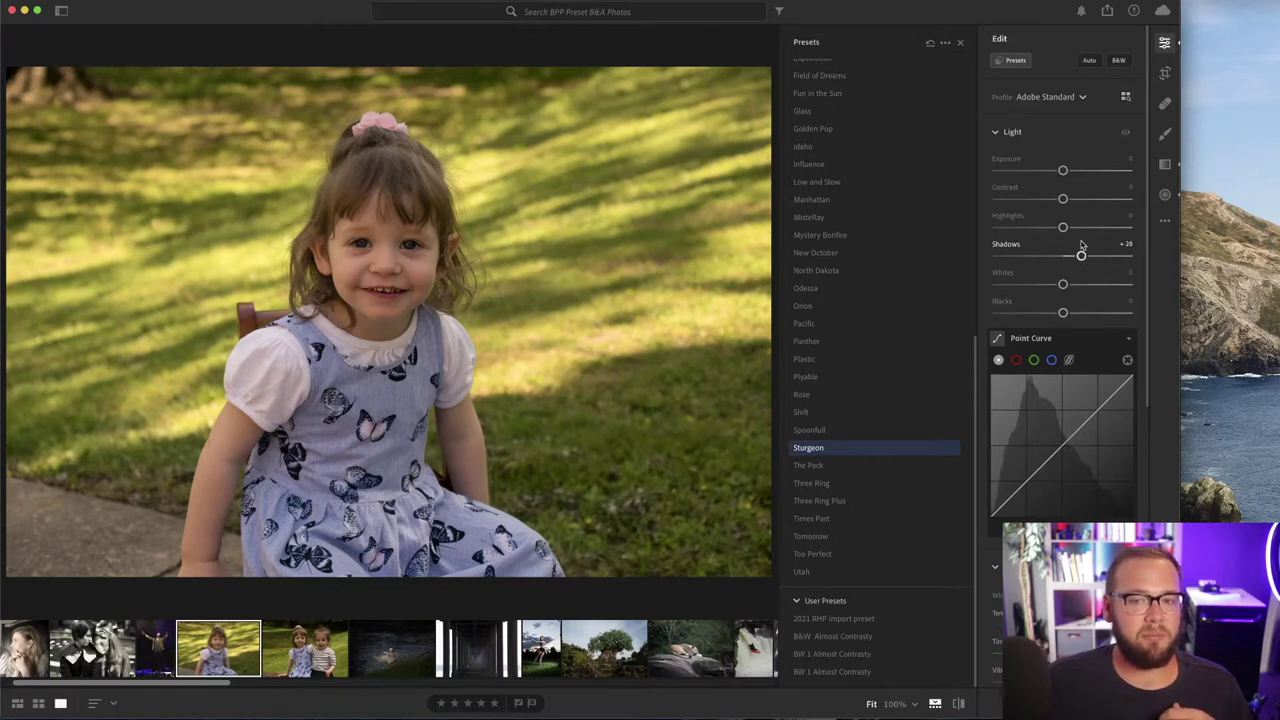
{"action": "left_click_drag", "start_coordinate": [1065, 171], "coordinate": [1070, 172]}
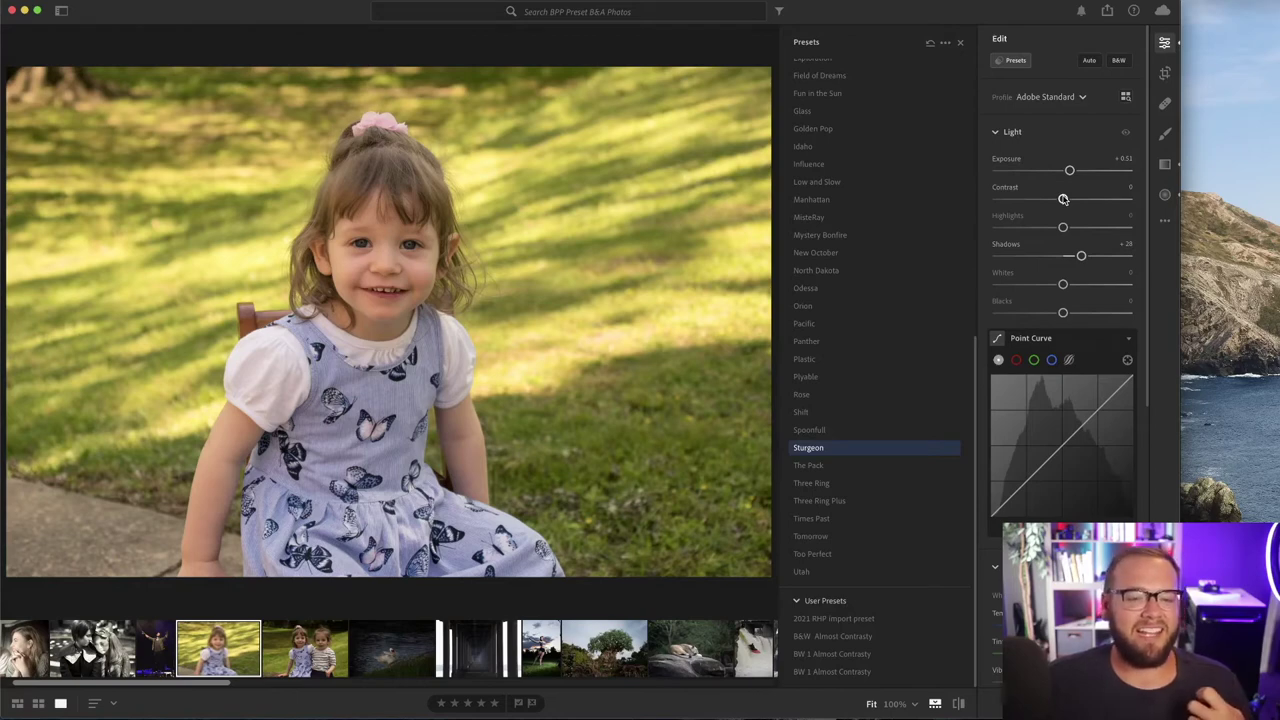
{"action": "left_click_drag", "start_coordinate": [1063, 199], "coordinate": [1075, 199]}
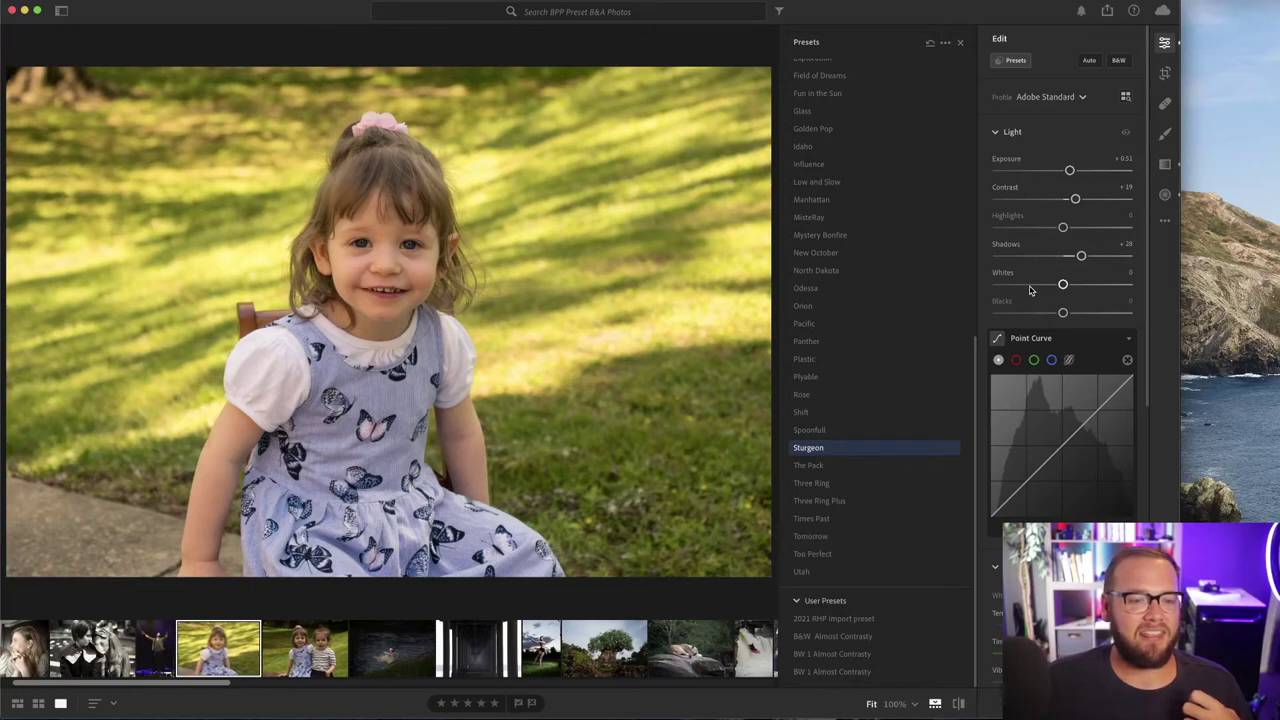
Set the girl's photo's Texture to +10 and Clarity to +11, and add a slight dark vignette
{"action": "scroll", "coordinate": [1033, 289], "scroll_direction": "down", "scroll_amount": 10}
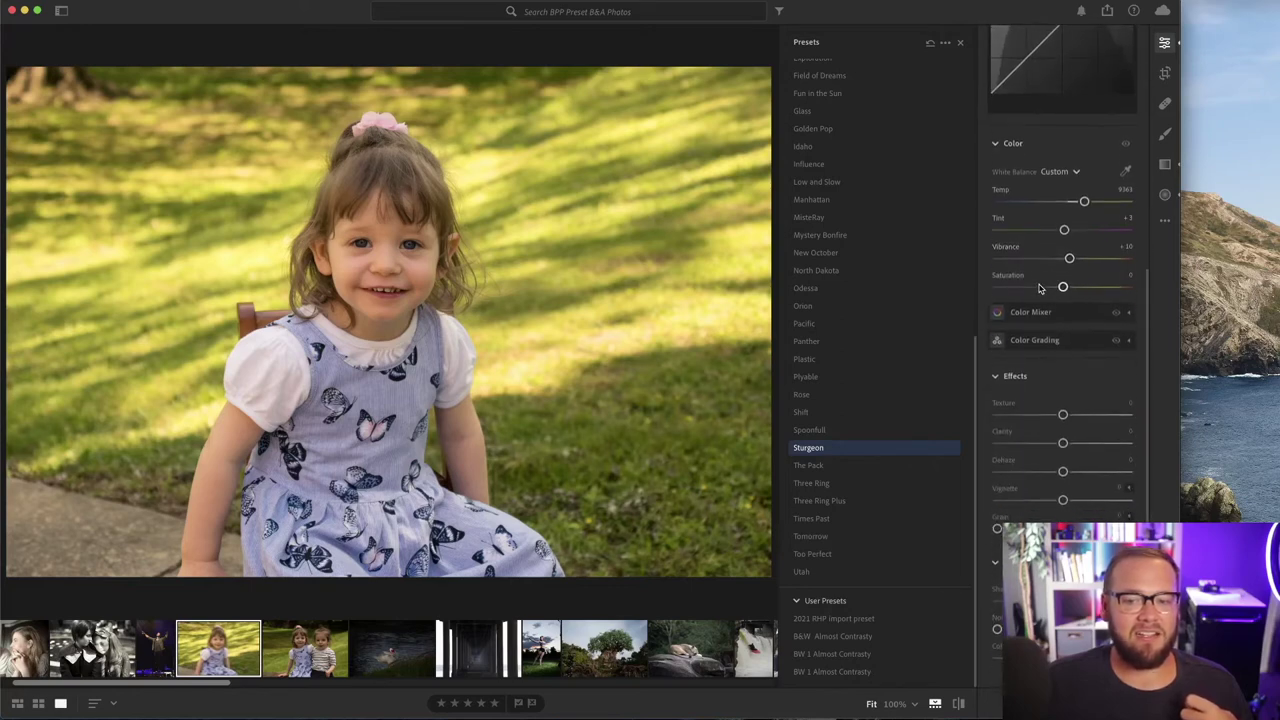
{"action": "scroll", "coordinate": [1039, 288], "scroll_direction": "down", "scroll_amount": 2}
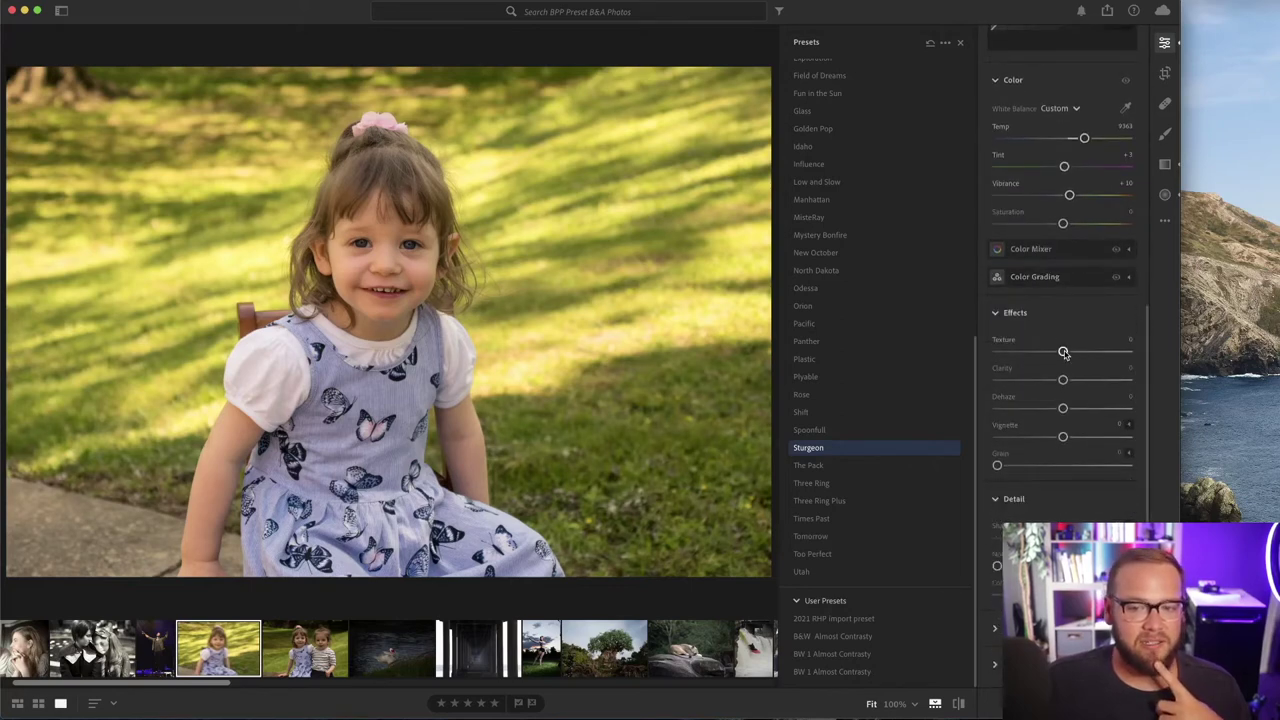
{"action": "left_click_drag", "start_coordinate": [1063, 352], "coordinate": [1072, 381]}
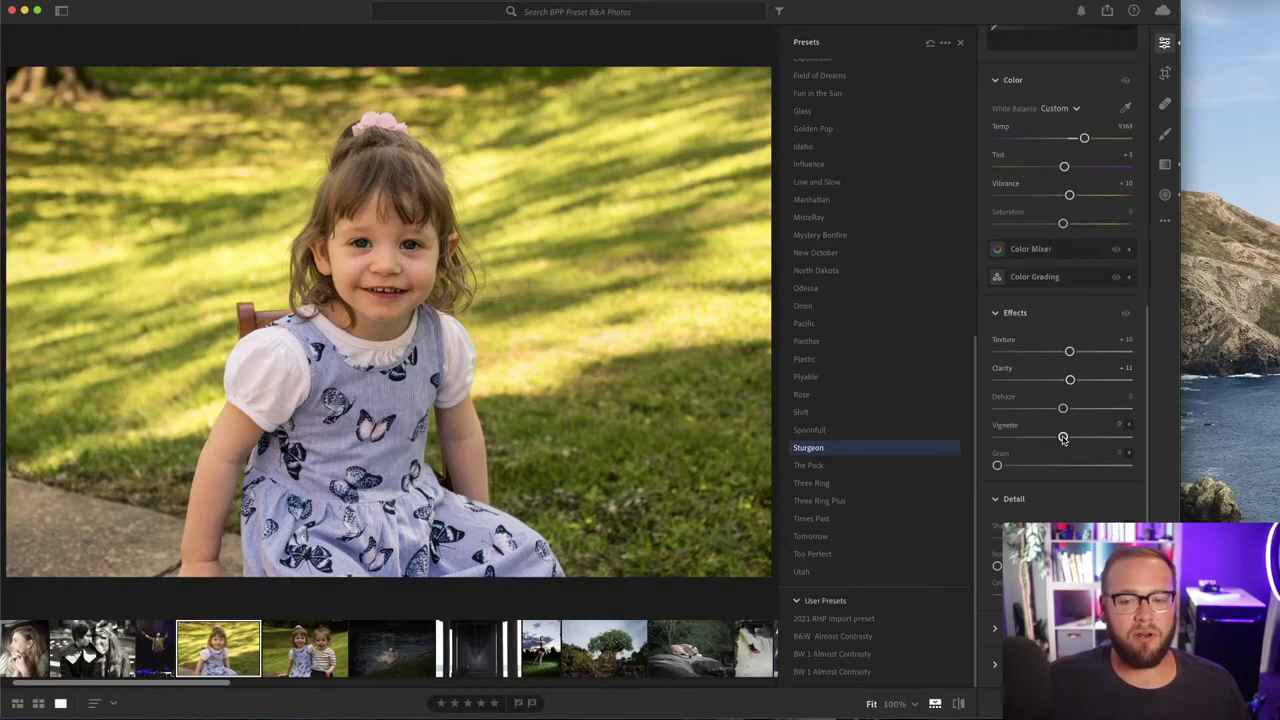
{"action": "mouse_move", "coordinate": [1063, 438]}
{"action": "left_mouse_down"}
{"action": "mouse_move", "coordinate": [1138, 436]}
{"action": "mouse_move", "coordinate": [1009, 438]}
{"action": "mouse_move", "coordinate": [1059, 439]}
{"action": "mouse_move", "coordinate": [1047, 440]}
{"action": "left_mouse_up"}
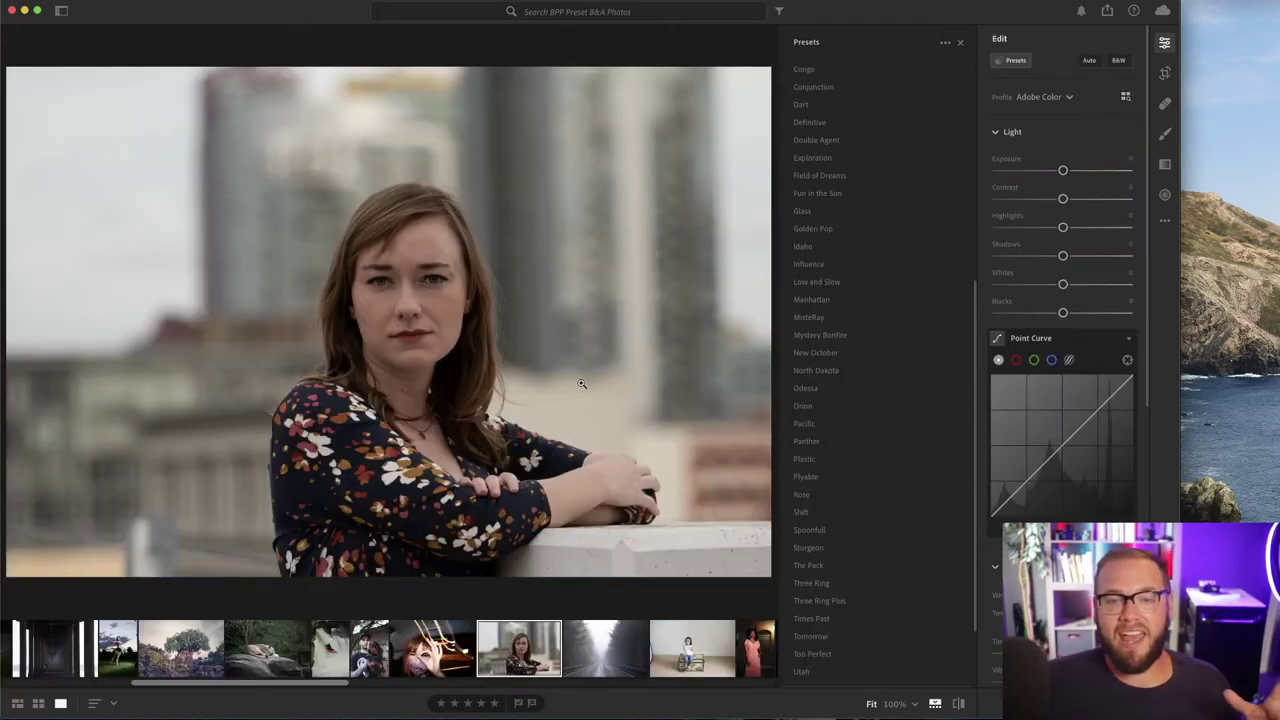
Compare how the Too Perfect preset looks on the woman's city portrait and on the photo of the girl sitting on the trunk
{"action": "left_click", "coordinate": [798, 670]}
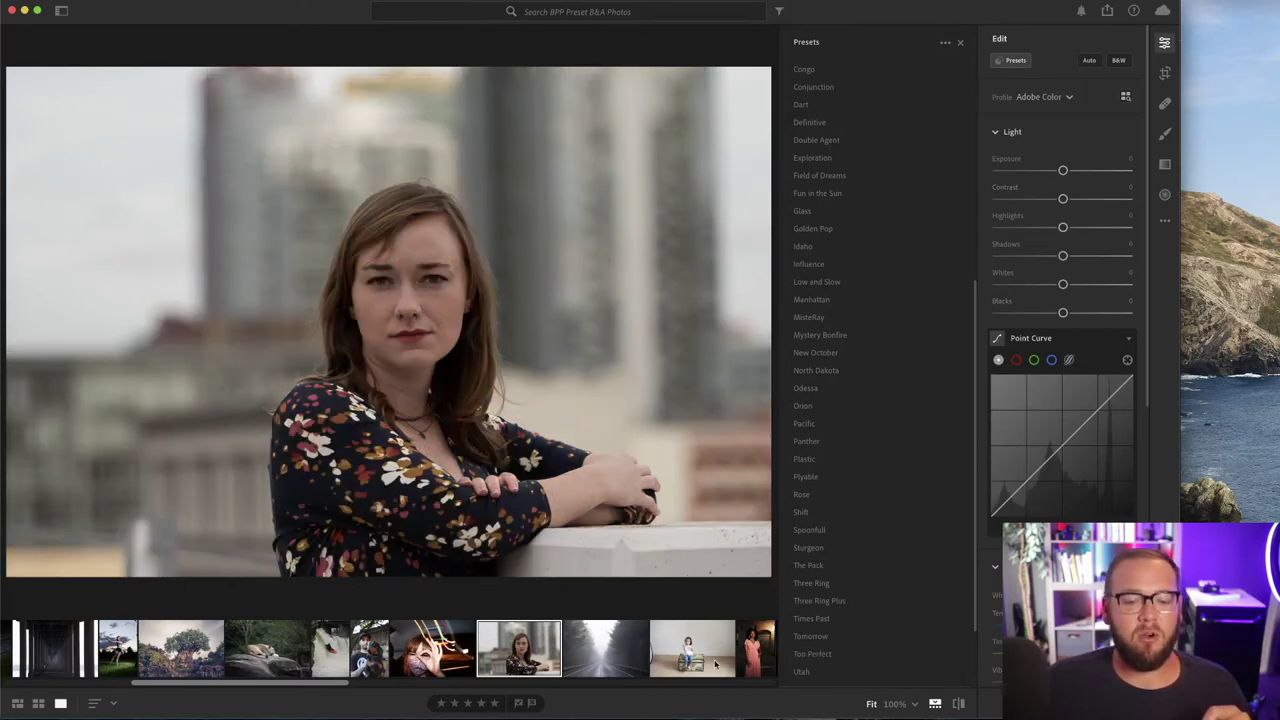
{"action": "left_click", "coordinate": [702, 660]}
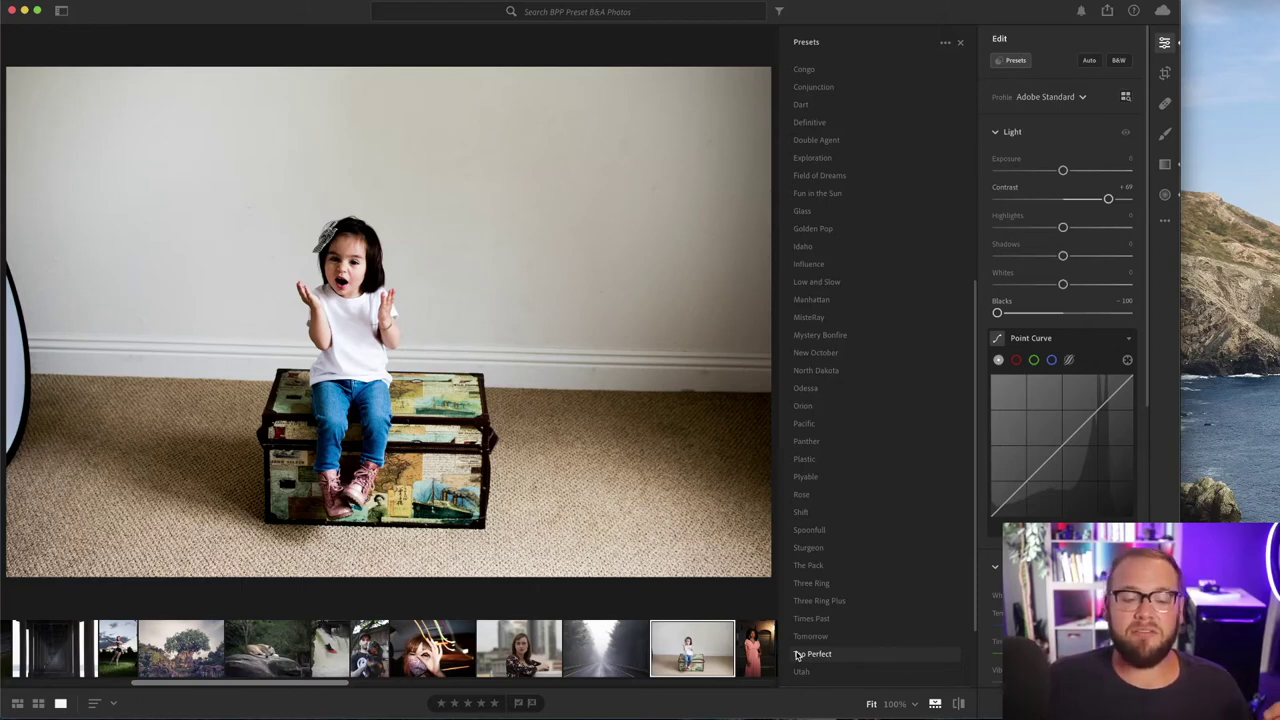
{"action": "left_click", "coordinate": [522, 662]}
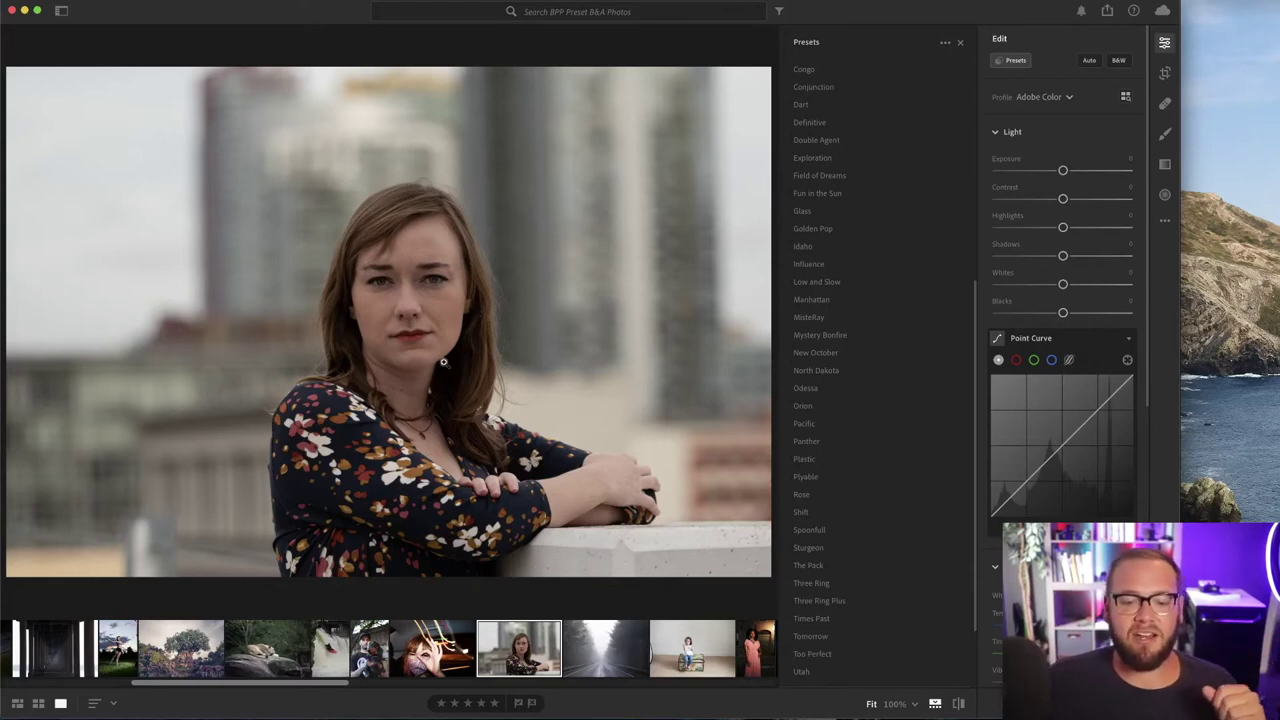
{"action": "left_click", "coordinate": [800, 656]}
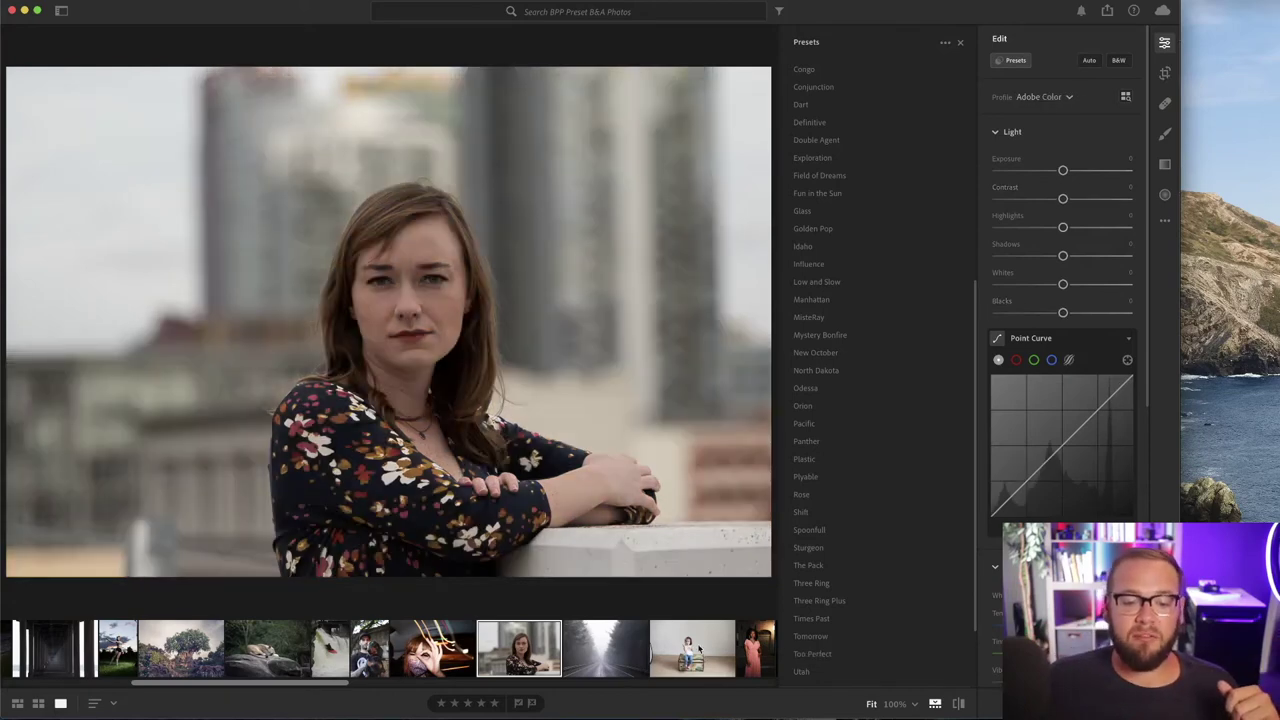
{"action": "left_click", "coordinate": [699, 651]}
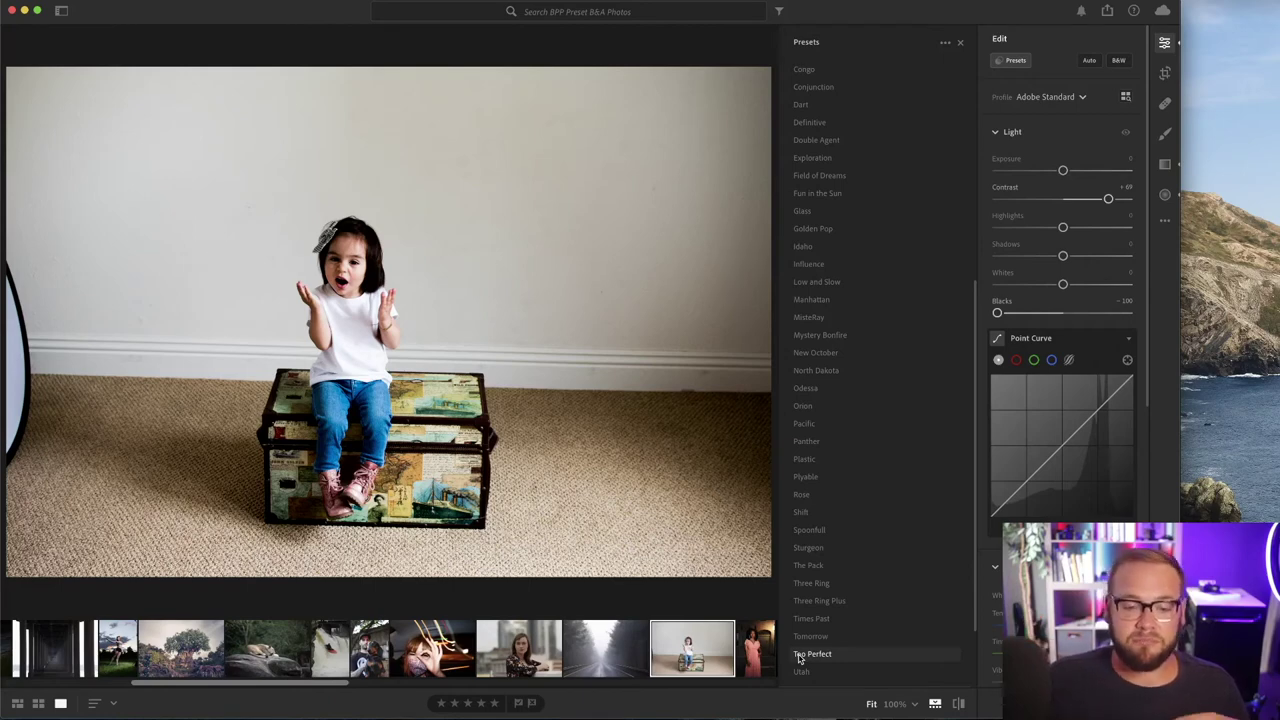
{"action": "left_click", "coordinate": [544, 651]}
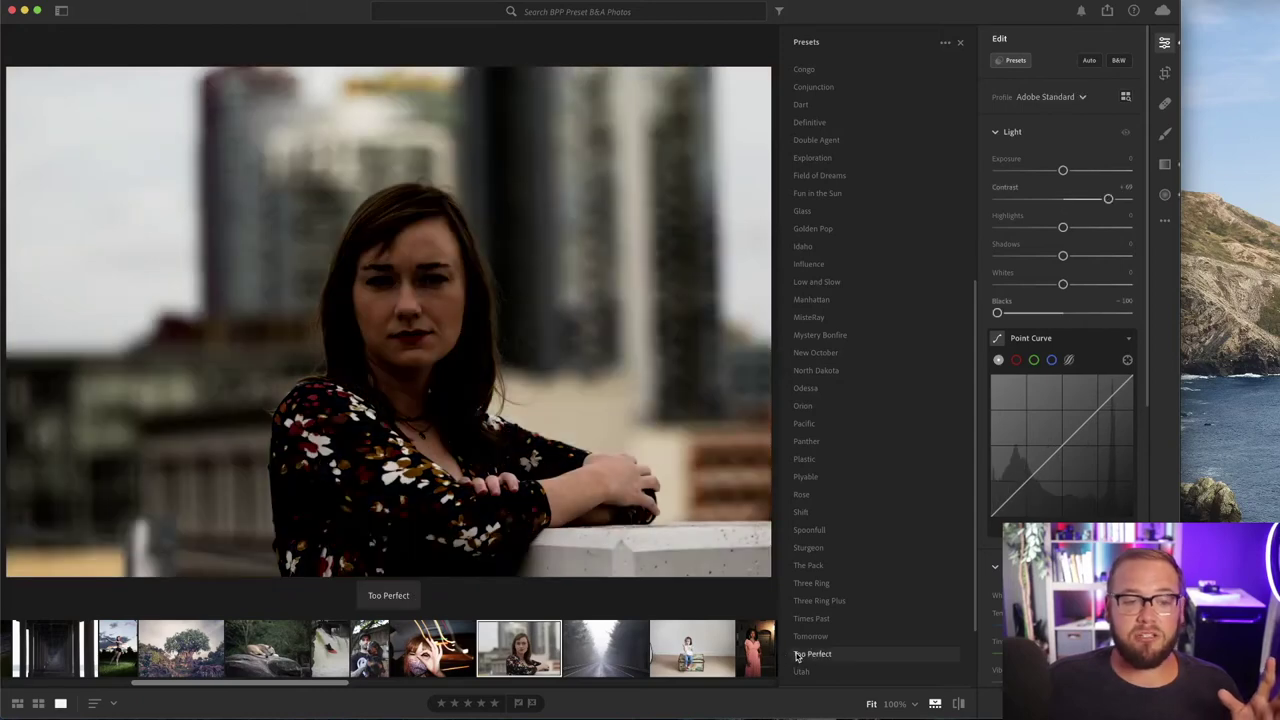
Apply the Too Perfect preset to the woman's city portrait and brighten it with Exposure at about +1.37
{"action": "left_click", "coordinate": [797, 654]}
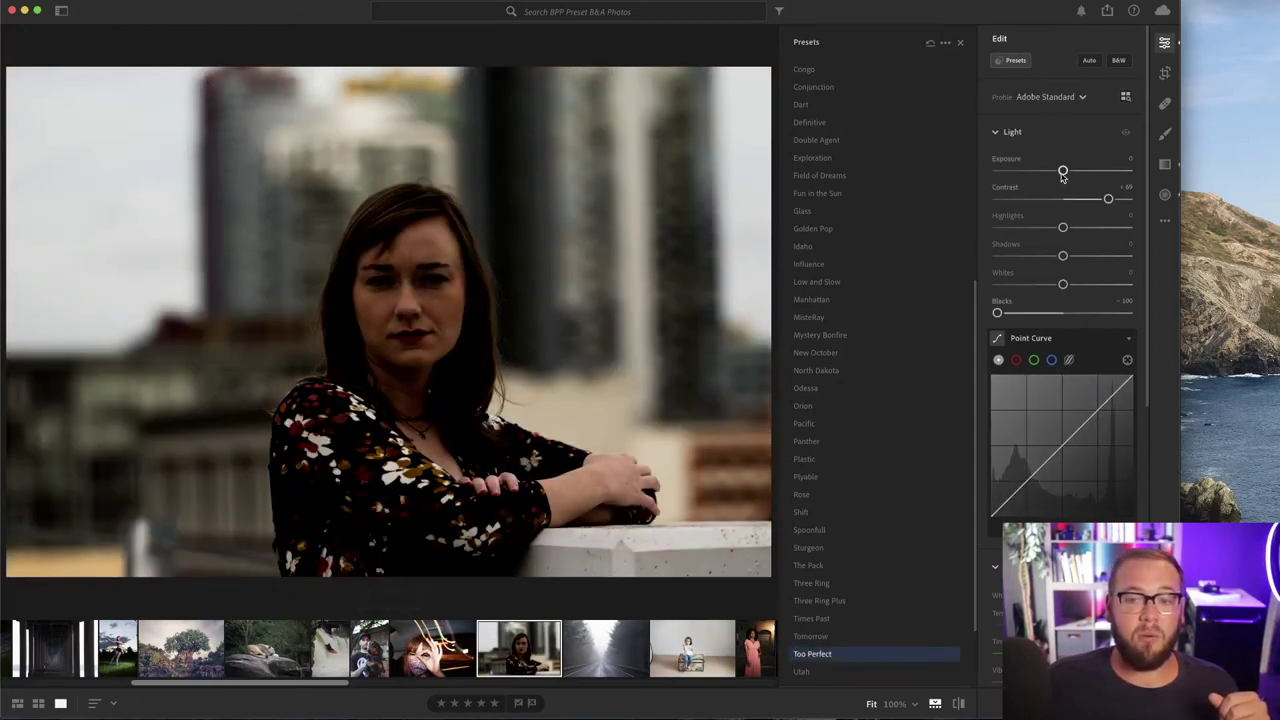
{"action": "left_click_drag", "start_coordinate": [1063, 171], "coordinate": [1081, 171]}
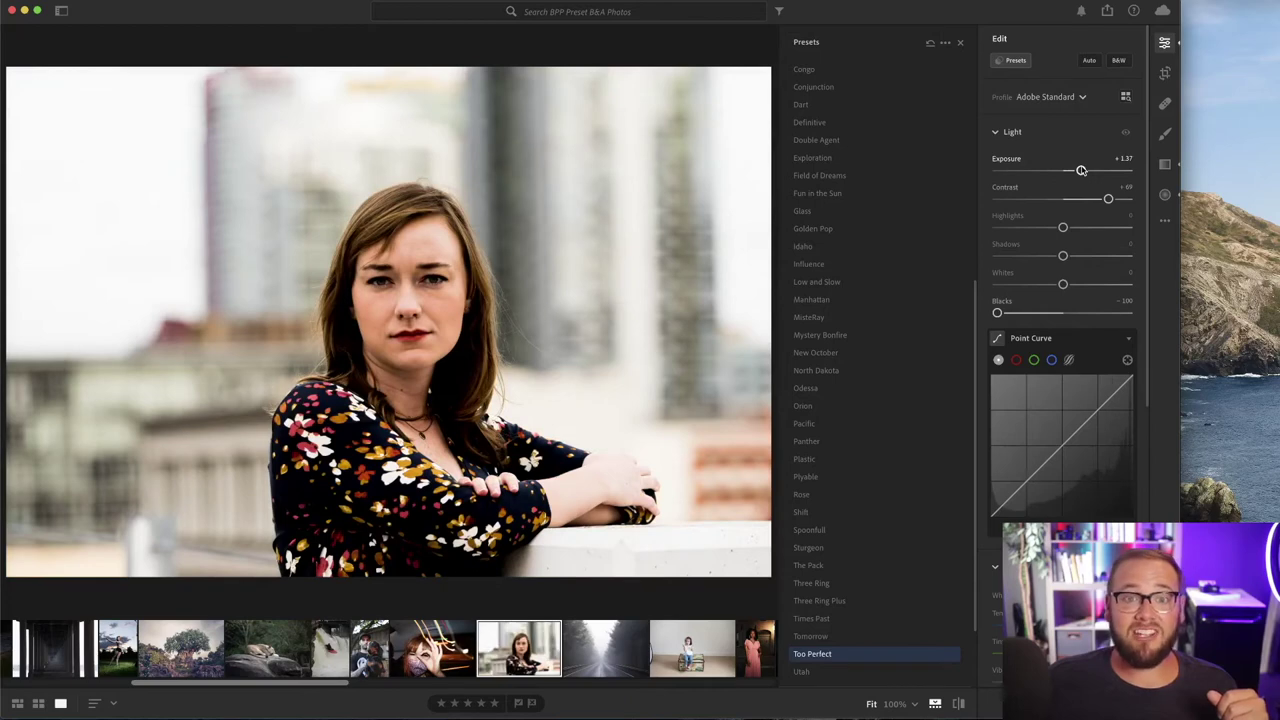
{"action": "double_click", "coordinate": [1081, 170]}
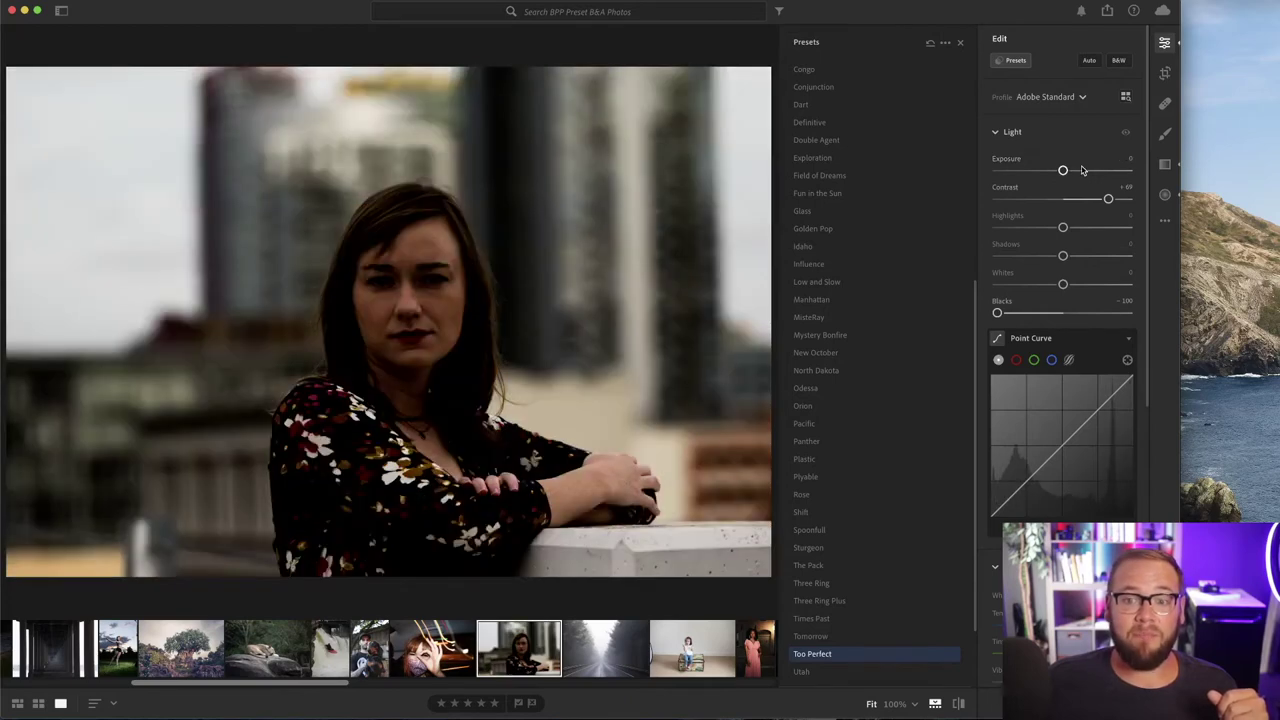
{"action": "left_click", "coordinate": [1083, 171]}
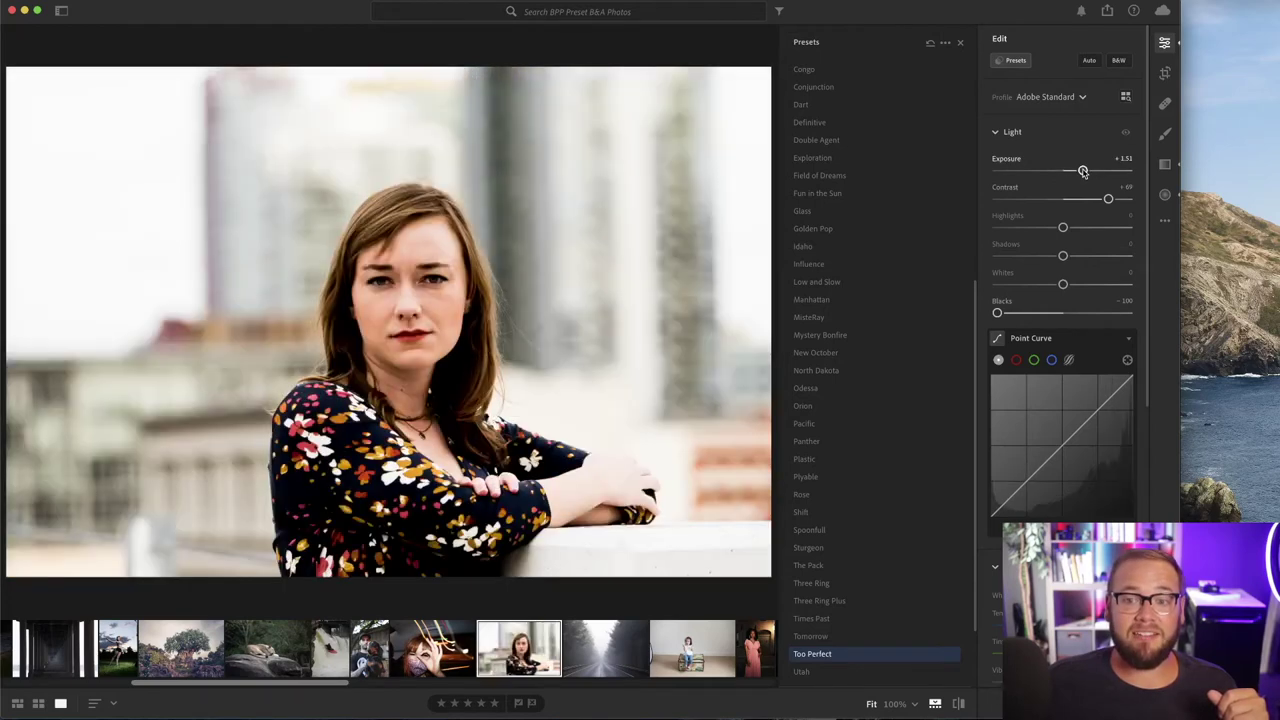
{"action": "left_click_drag", "start_coordinate": [1083, 172], "coordinate": [1080, 171]}
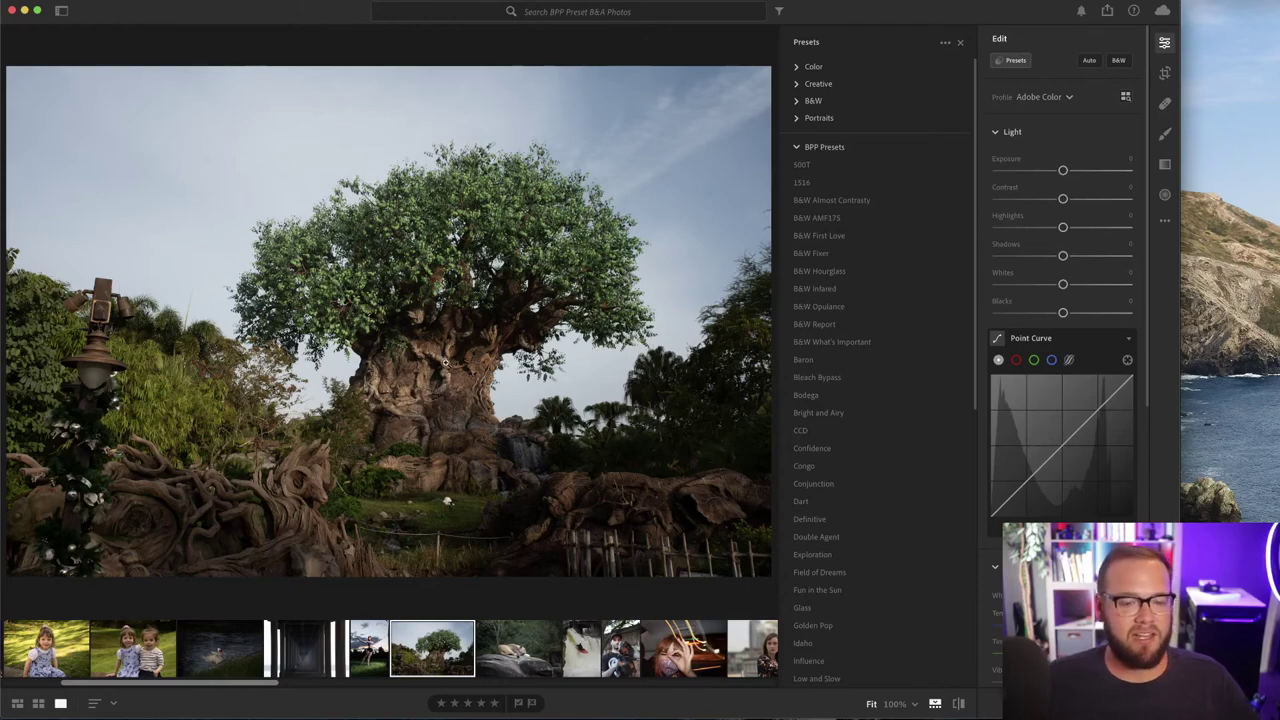
Inspect the large tree photo up close and preview the Conjunction, Double Agent, Tomorrow, Too Perfect and Three Ring presets on it
{"action": "left_click", "coordinate": [444, 359]}
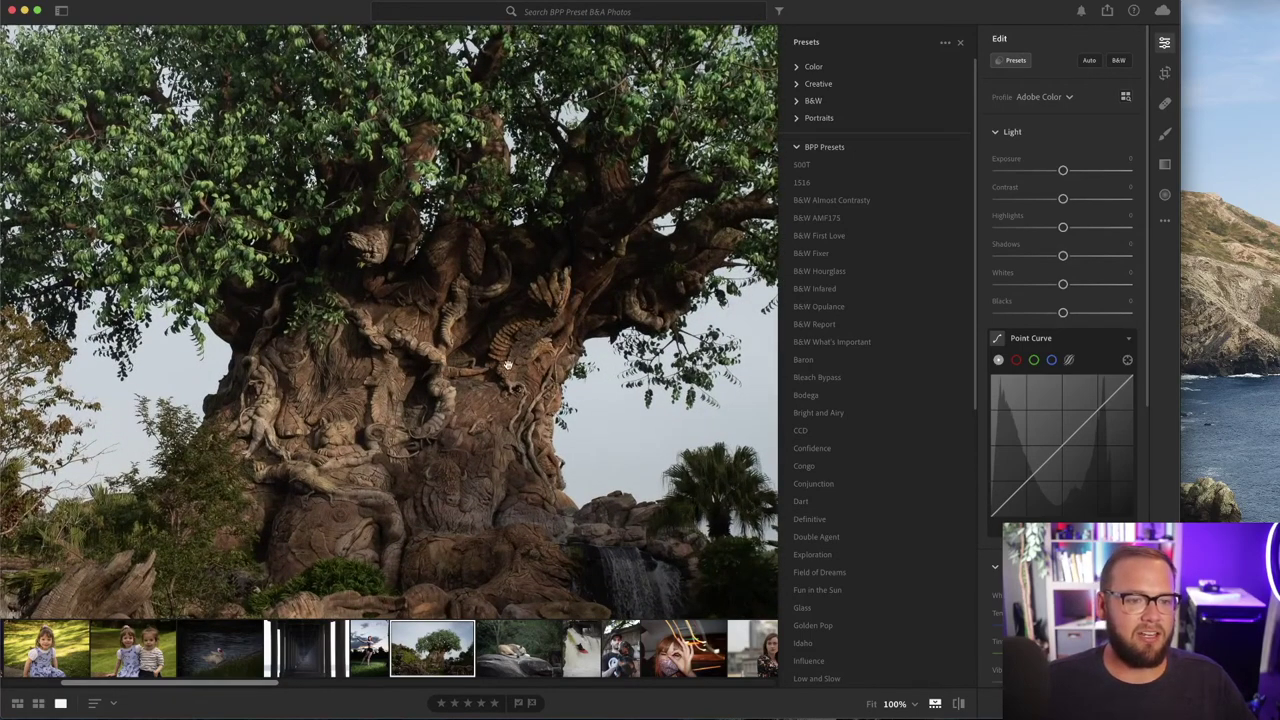
{"action": "left_click", "coordinate": [473, 406]}
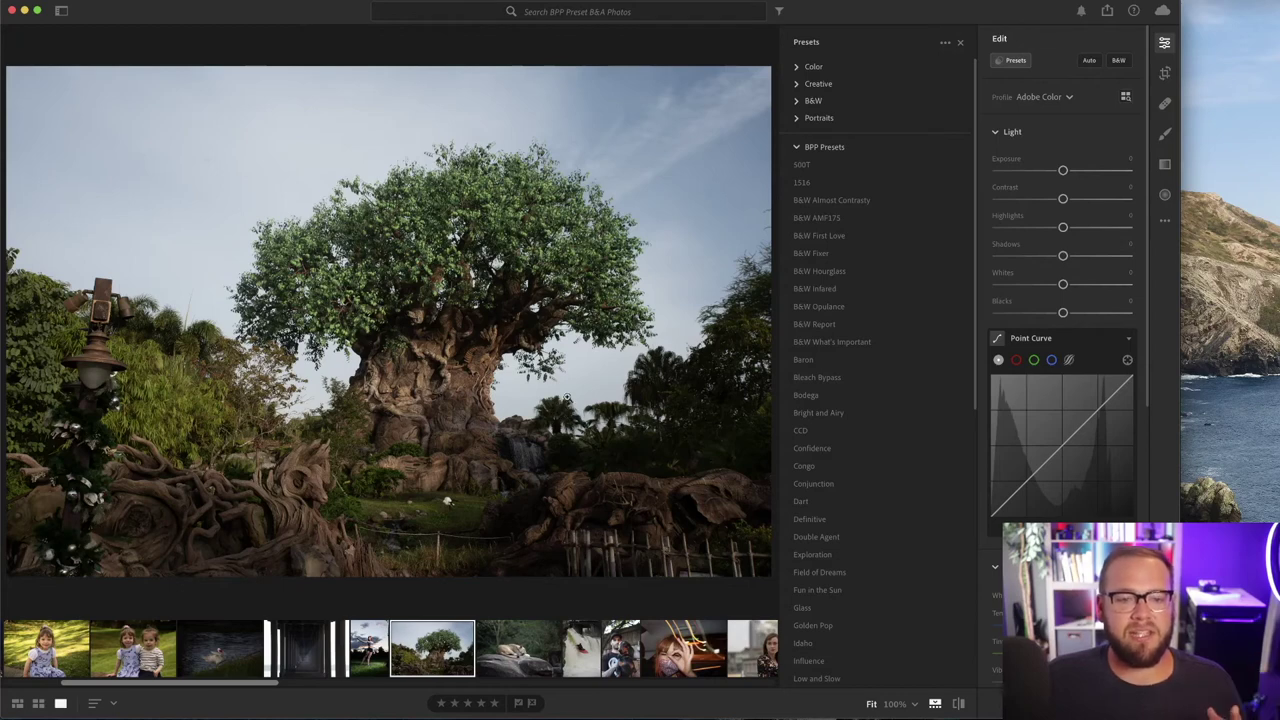
{"action": "left_click", "coordinate": [817, 488]}
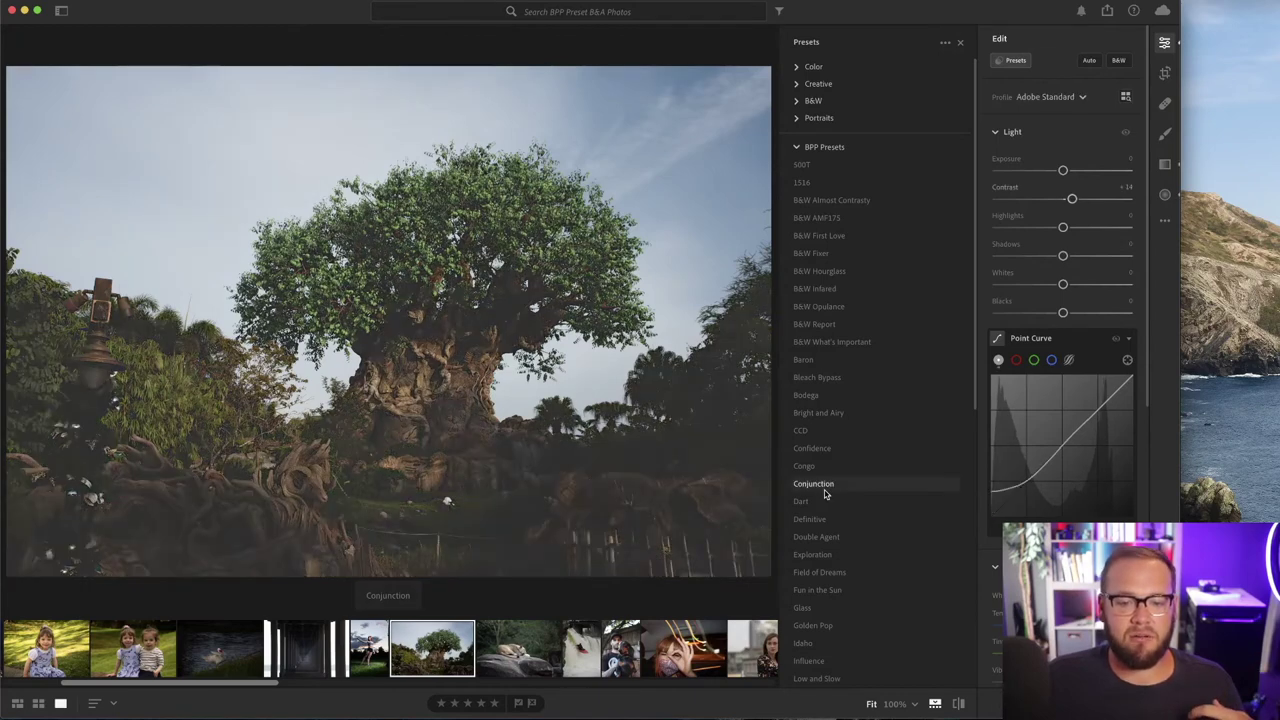
{"action": "left_click", "coordinate": [816, 540]}
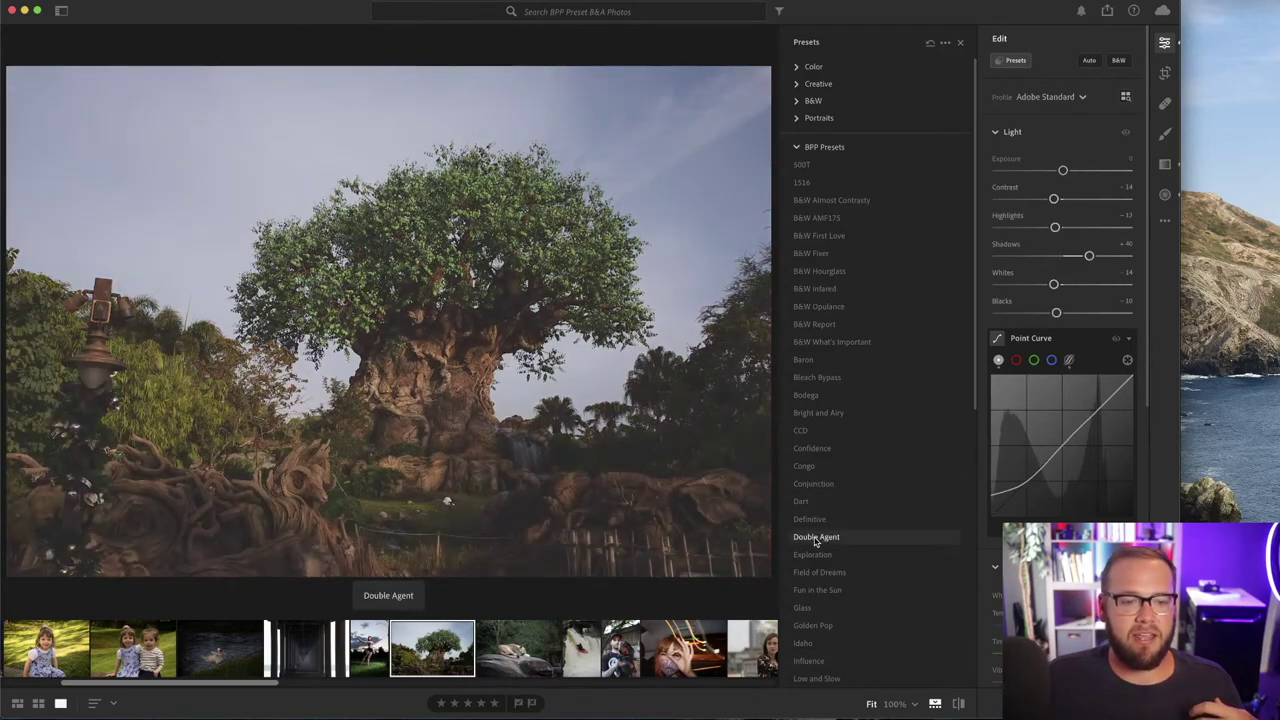
{"action": "scroll", "coordinate": [813, 543], "scroll_direction": "down", "scroll_amount": 10}
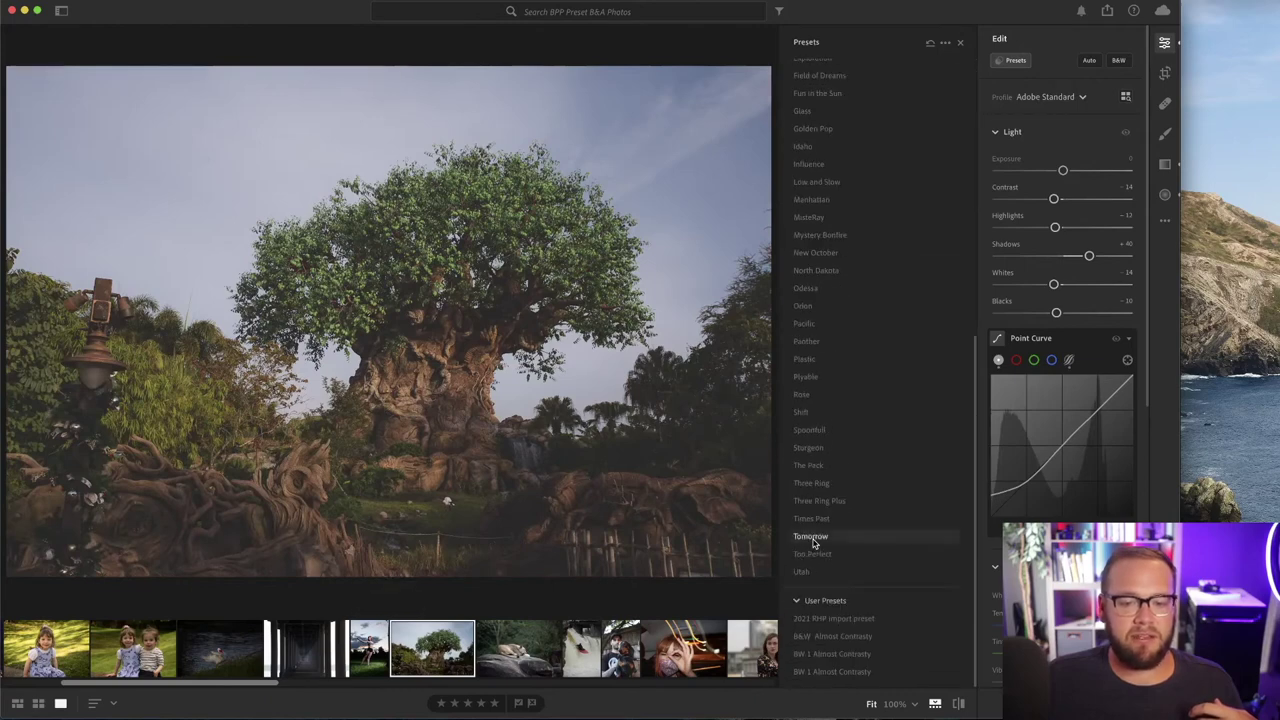
{"action": "left_click", "coordinate": [810, 536]}
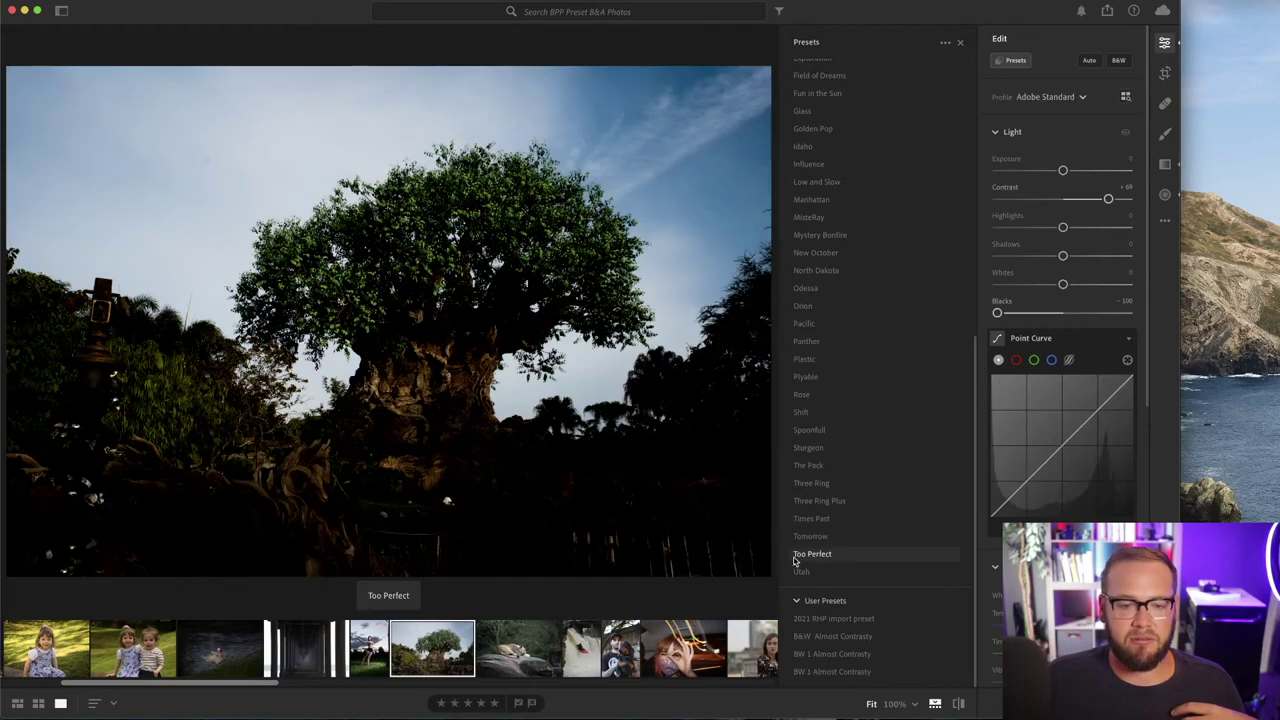
{"action": "left_click", "coordinate": [803, 540]}
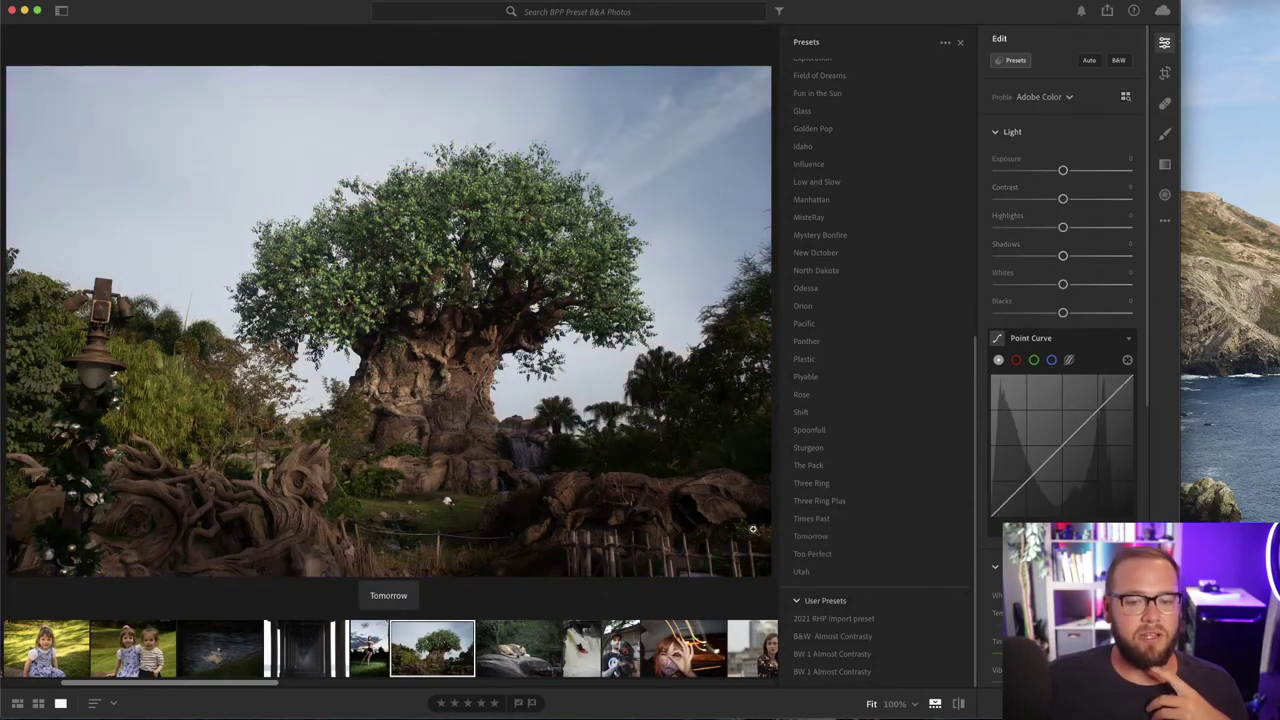
{"action": "left_click", "coordinate": [810, 538]}
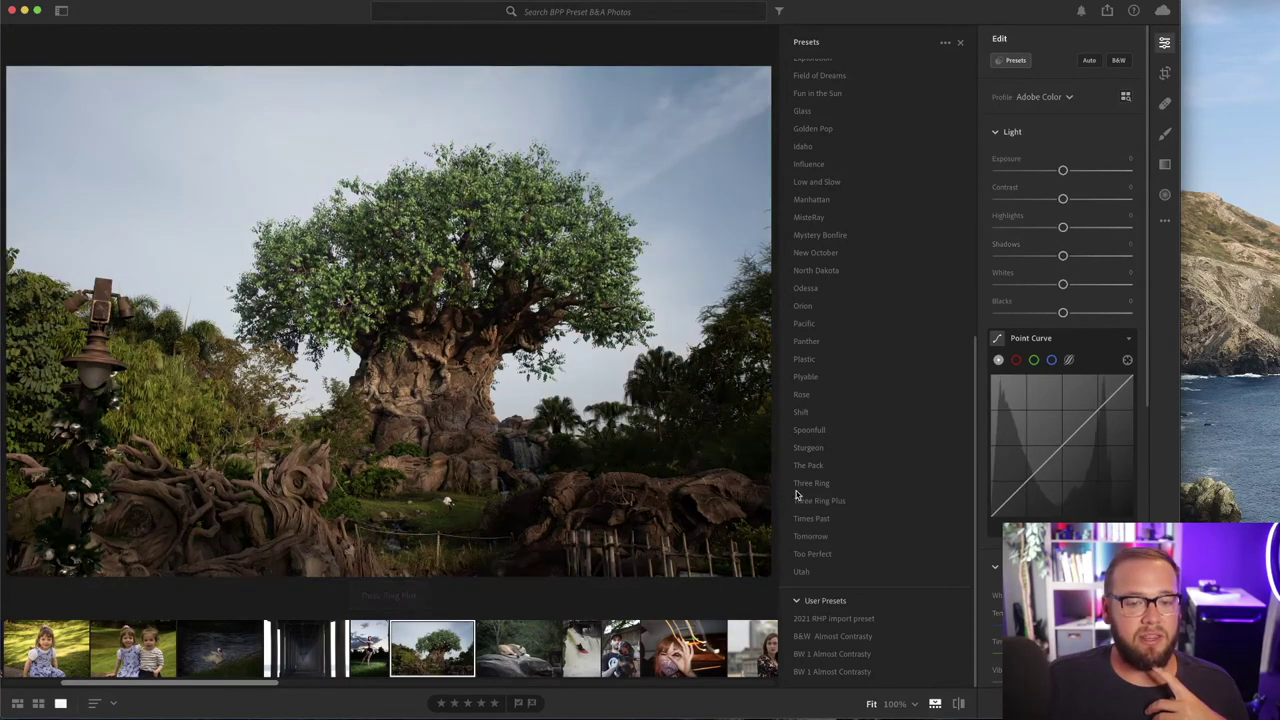
{"action": "left_click", "coordinate": [800, 487]}
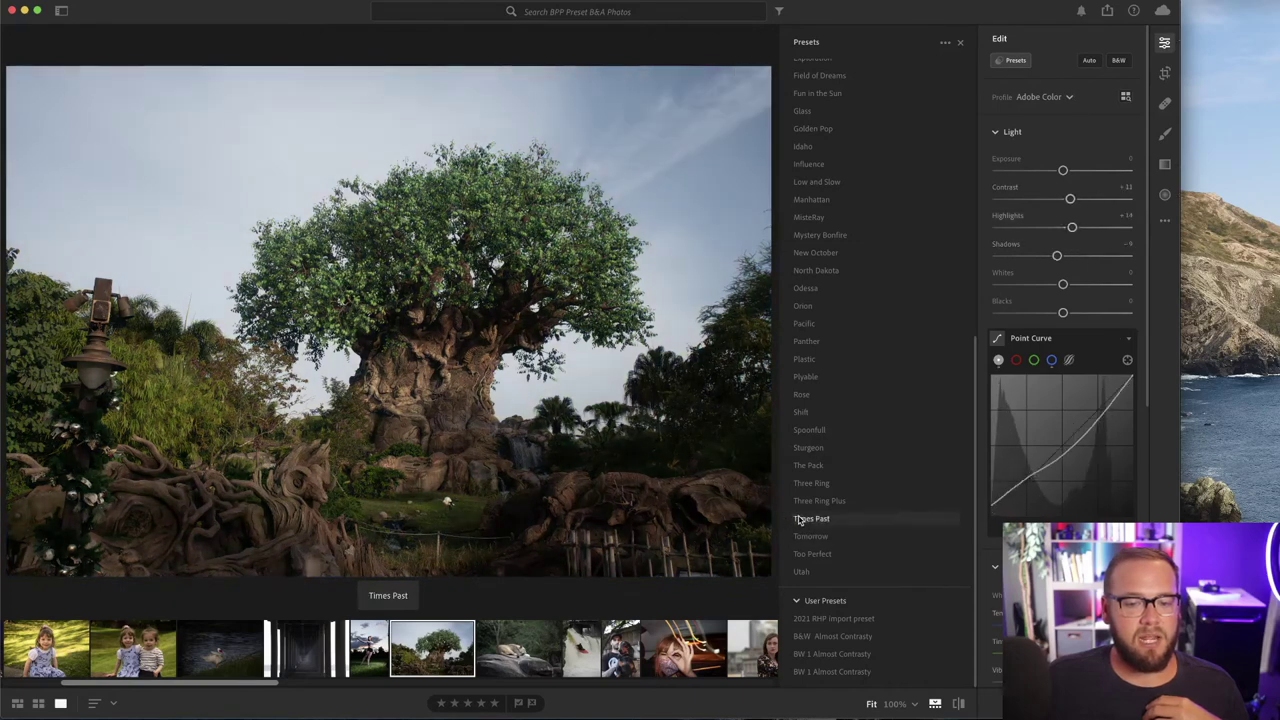
Apply the Times Past preset to the tree photo and set Exposure to +0.90, Highlights to -77 and Shadows to +32
{"action": "left_click", "coordinate": [801, 519]}
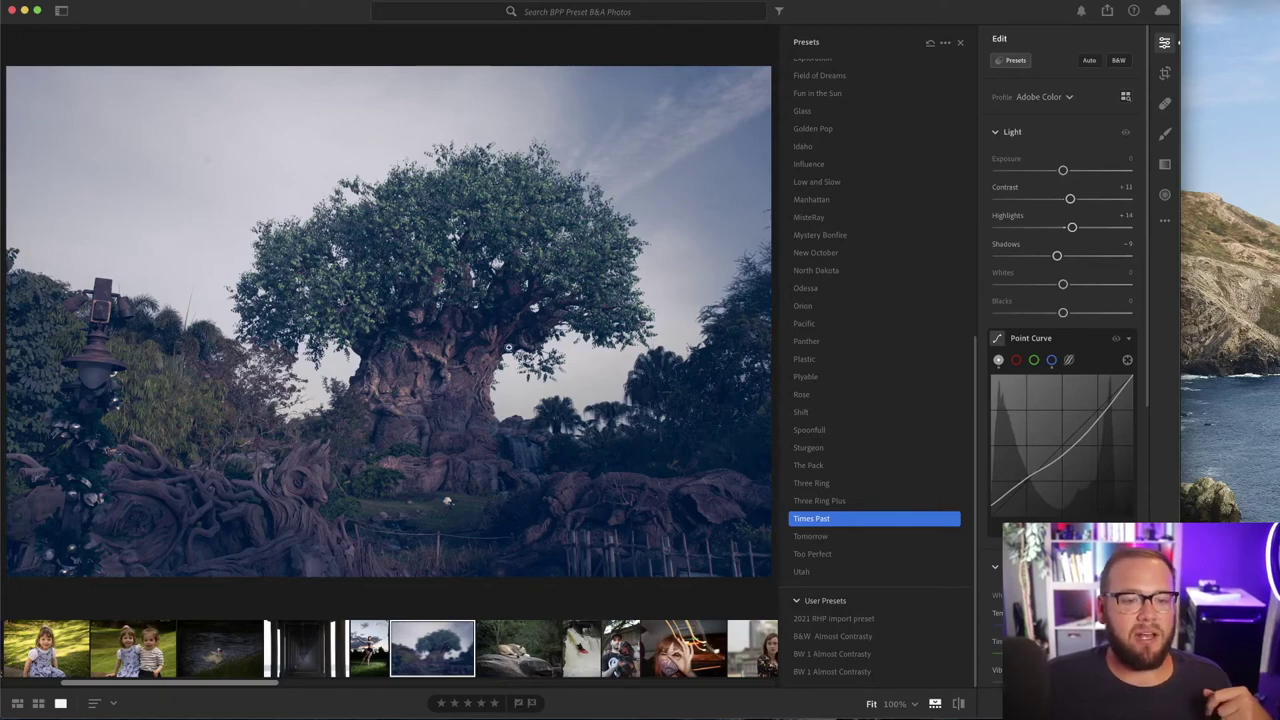
{"action": "left_click", "coordinate": [461, 389]}
{"action": "left_click", "coordinate": [461, 389]}
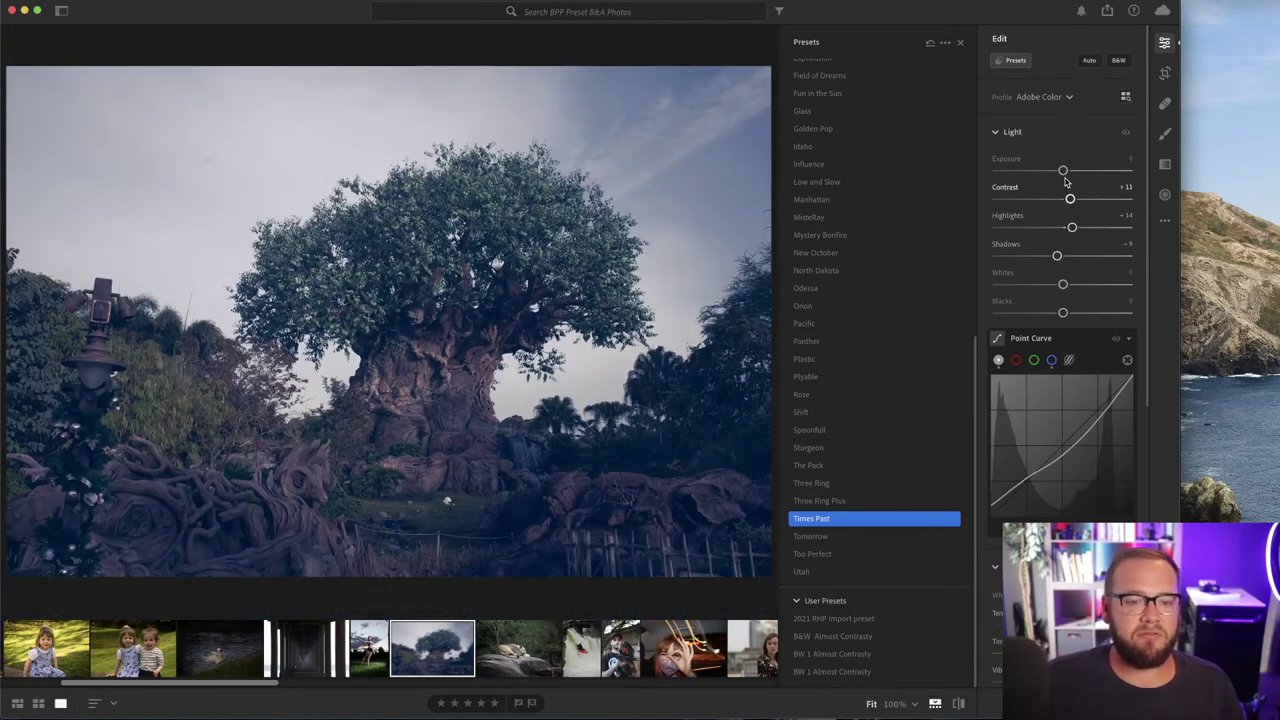
{"action": "left_click_drag", "start_coordinate": [1063, 171], "coordinate": [1075, 171]}
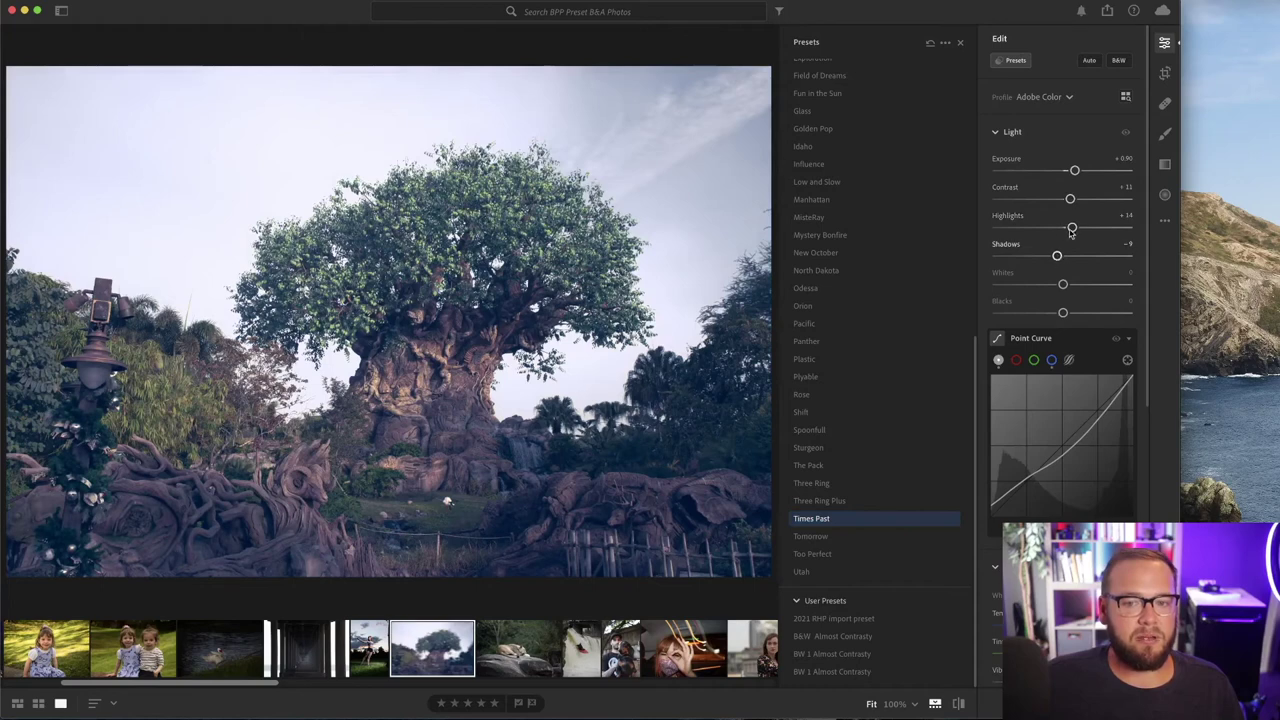
{"action": "left_click_drag", "start_coordinate": [1072, 228], "coordinate": [1082, 255]}
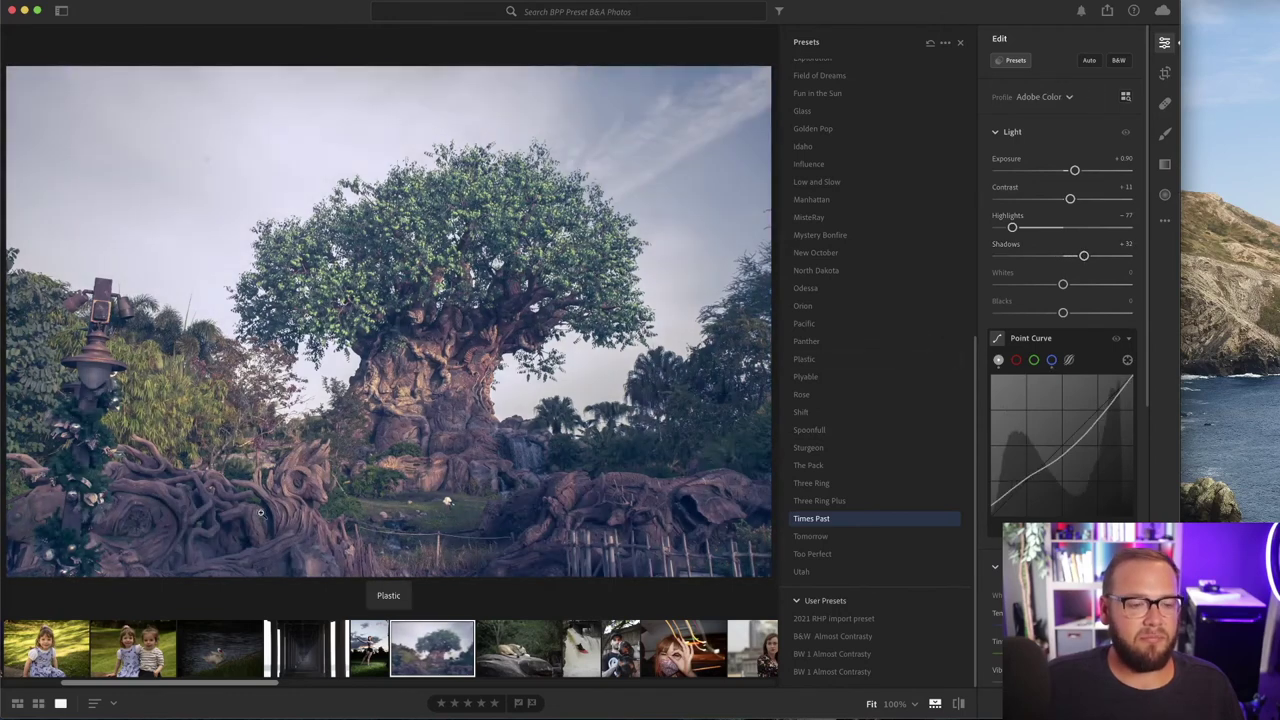
Close the preset list and warm up the tree photo by setting the white balance Temp to 9083
{"action": "left_click", "coordinate": [918, 513]}
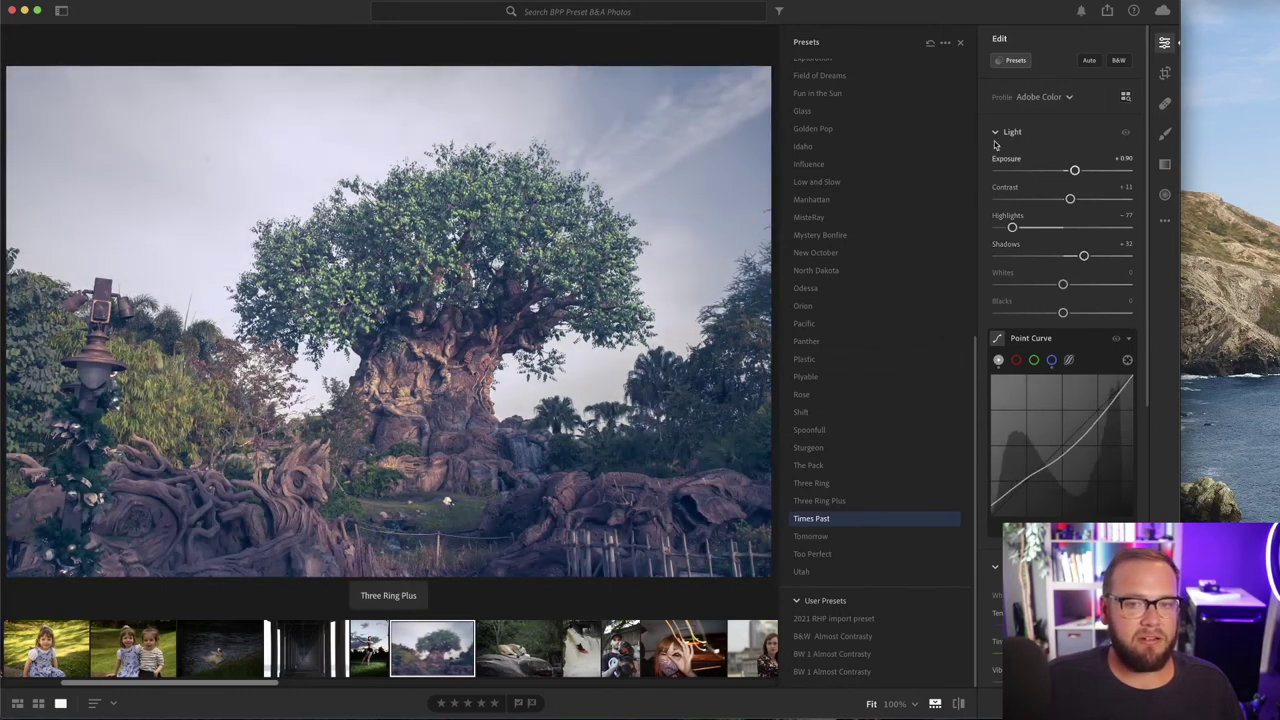
{"action": "left_click", "coordinate": [961, 43]}
{"action": "scroll", "coordinate": [1084, 291], "scroll_direction": "down", "scroll_amount": 5}
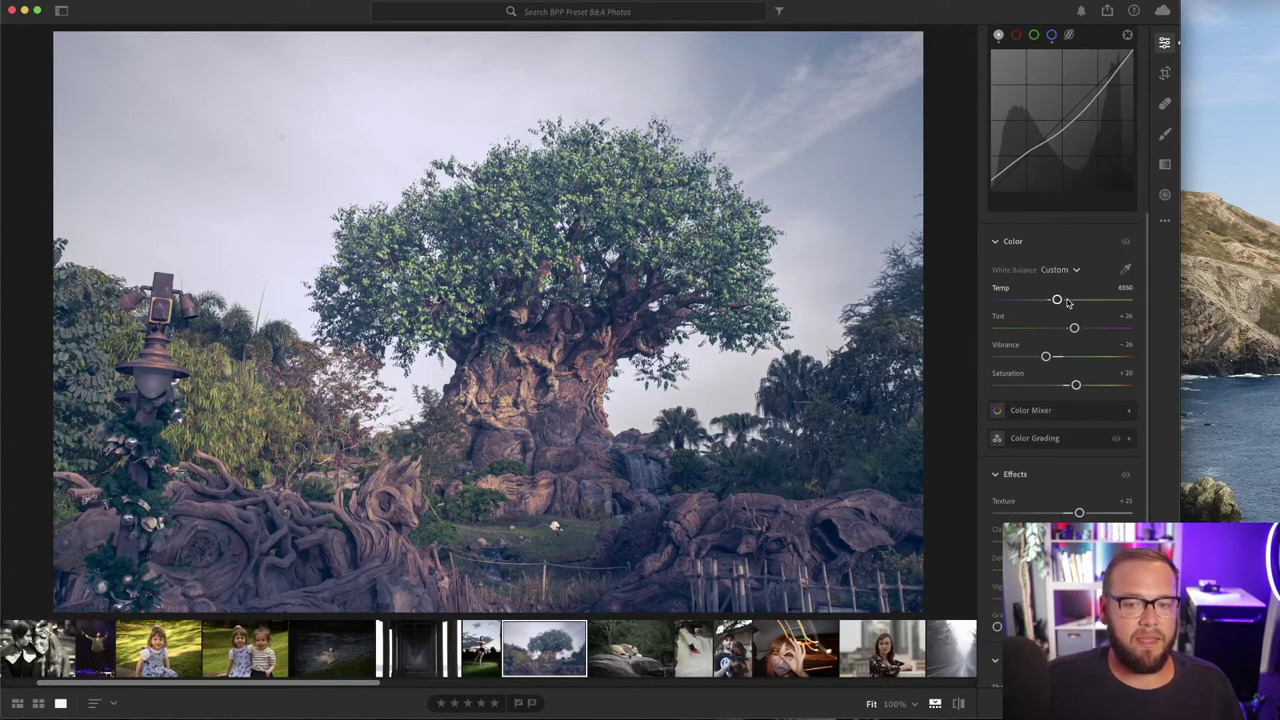
{"action": "left_click_drag", "start_coordinate": [1060, 303], "coordinate": [1083, 300]}
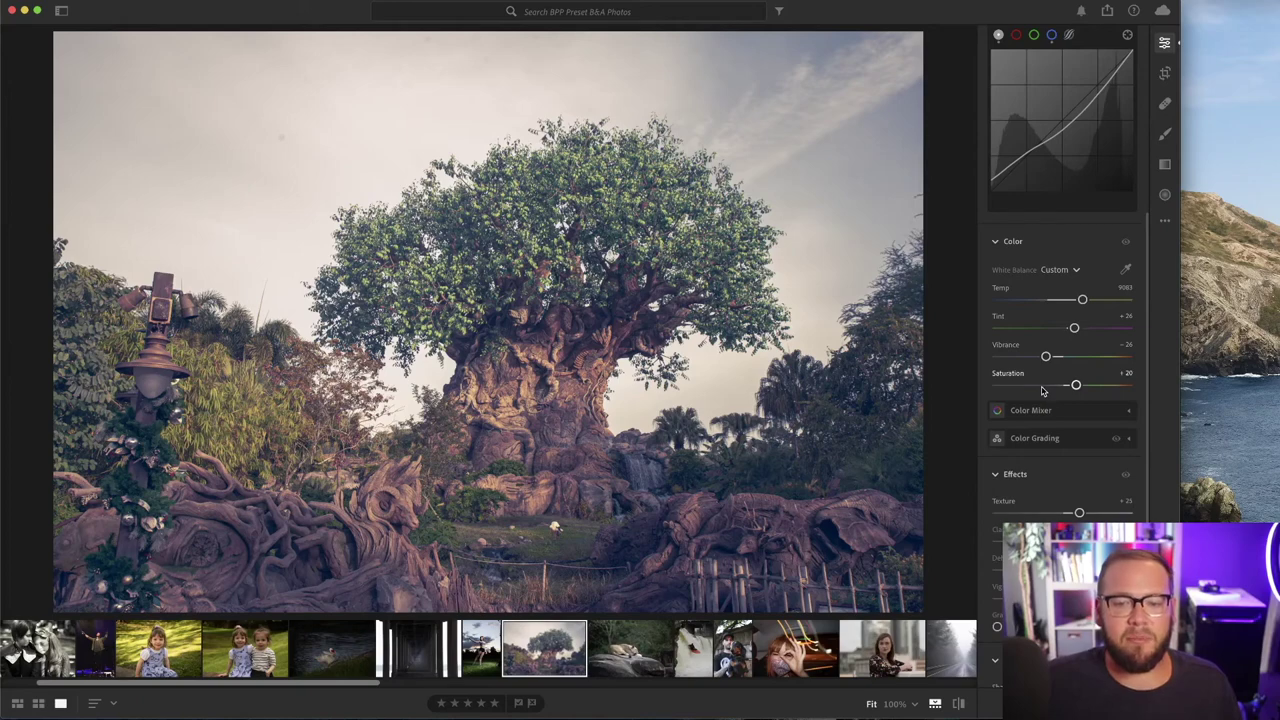
Set the tree photo's Texture to +41 and Clarity to +29, and compare the edit with the original
{"action": "scroll", "coordinate": [1053, 372], "scroll_direction": "down", "scroll_amount": 3}
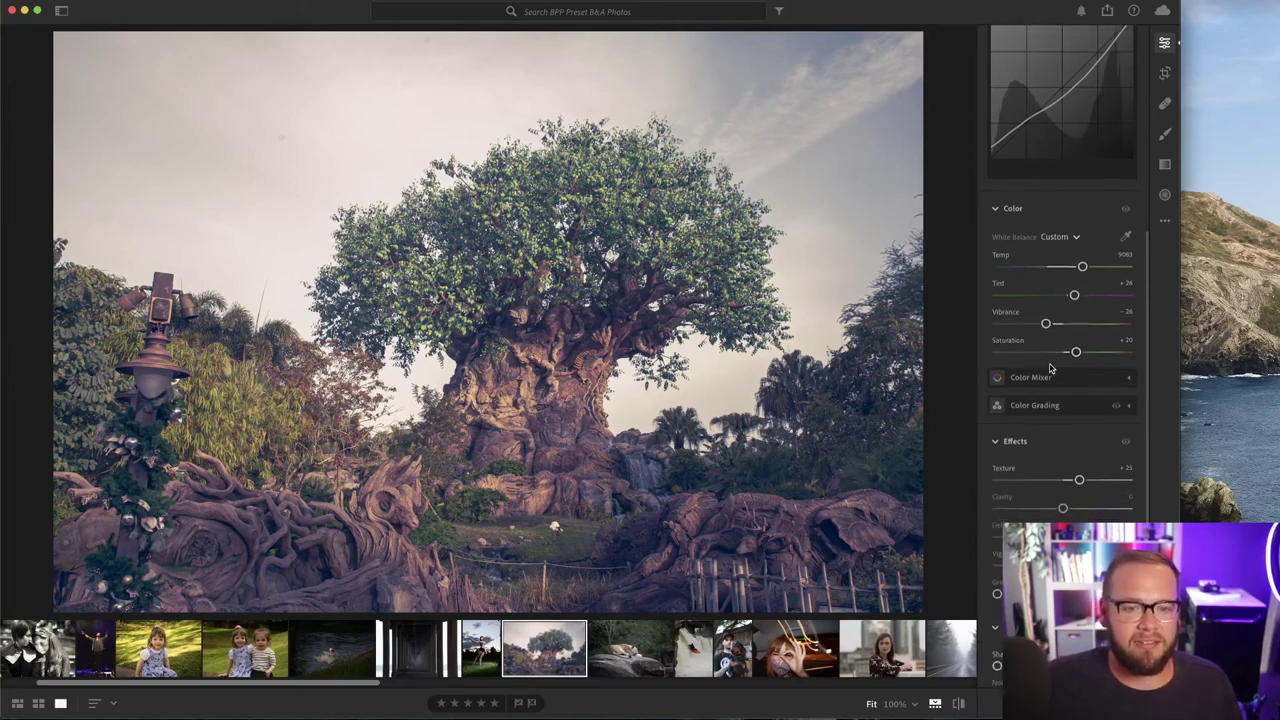
{"action": "scroll", "coordinate": [1058, 380], "scroll_direction": "down", "scroll_amount": 1}
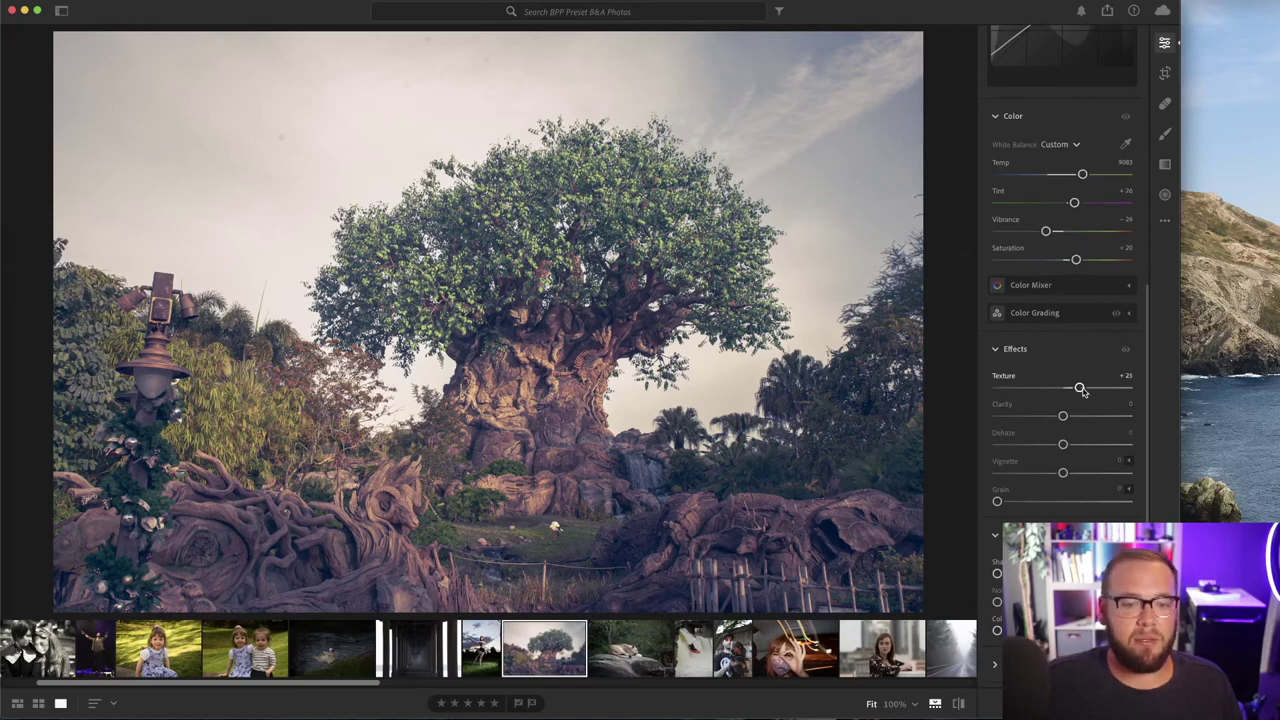
{"action": "left_click", "coordinate": [540, 420]}
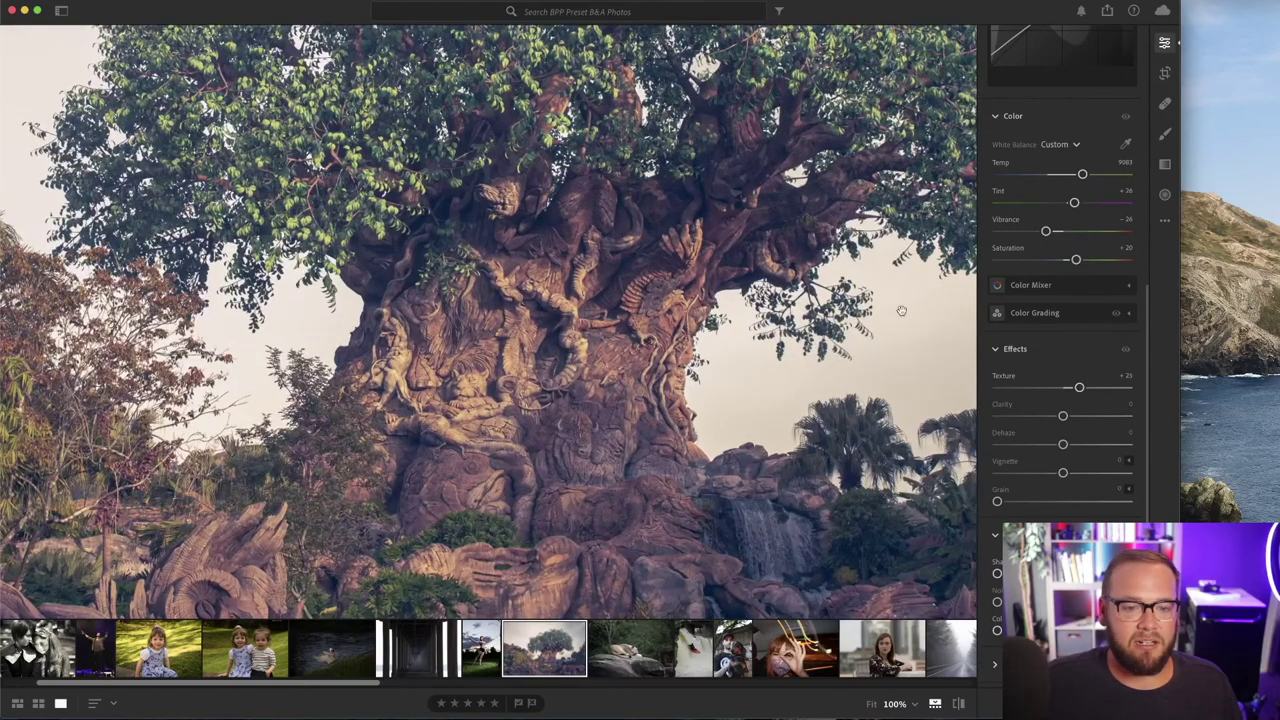
{"action": "left_click_drag", "start_coordinate": [1080, 389], "coordinate": [1091, 389]}
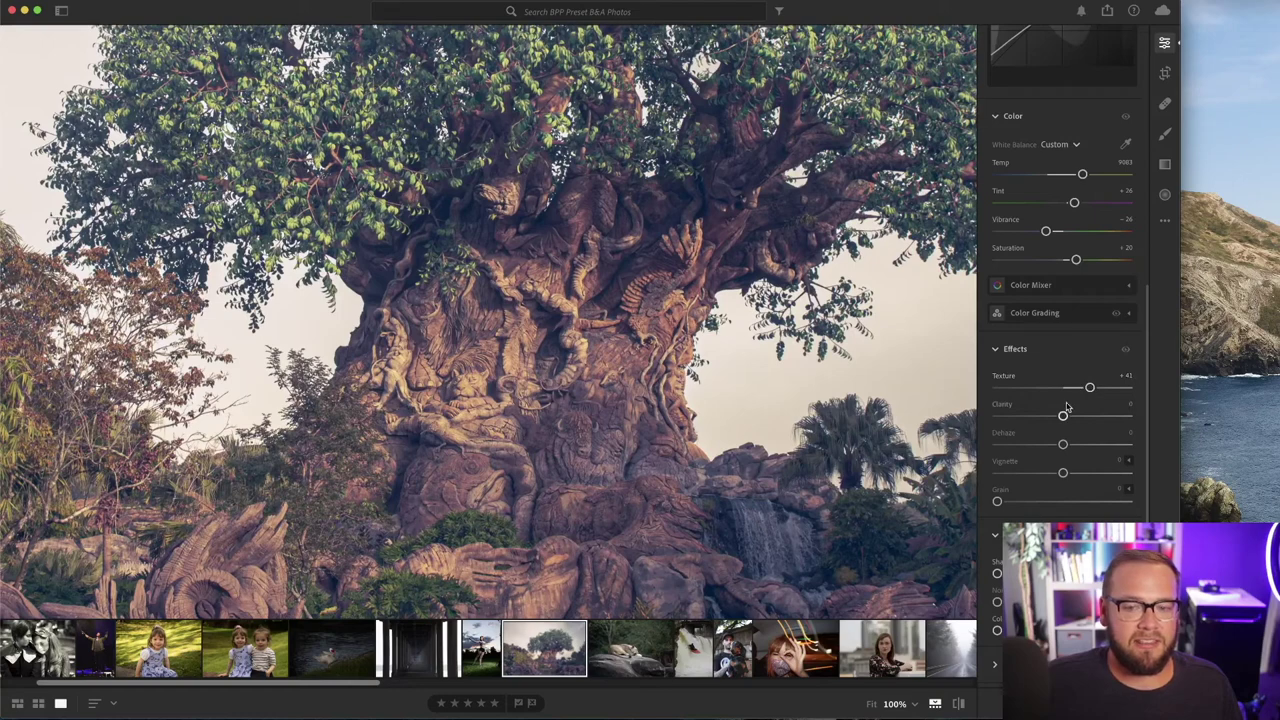
{"action": "left_click_drag", "start_coordinate": [1063, 417], "coordinate": [1083, 417]}
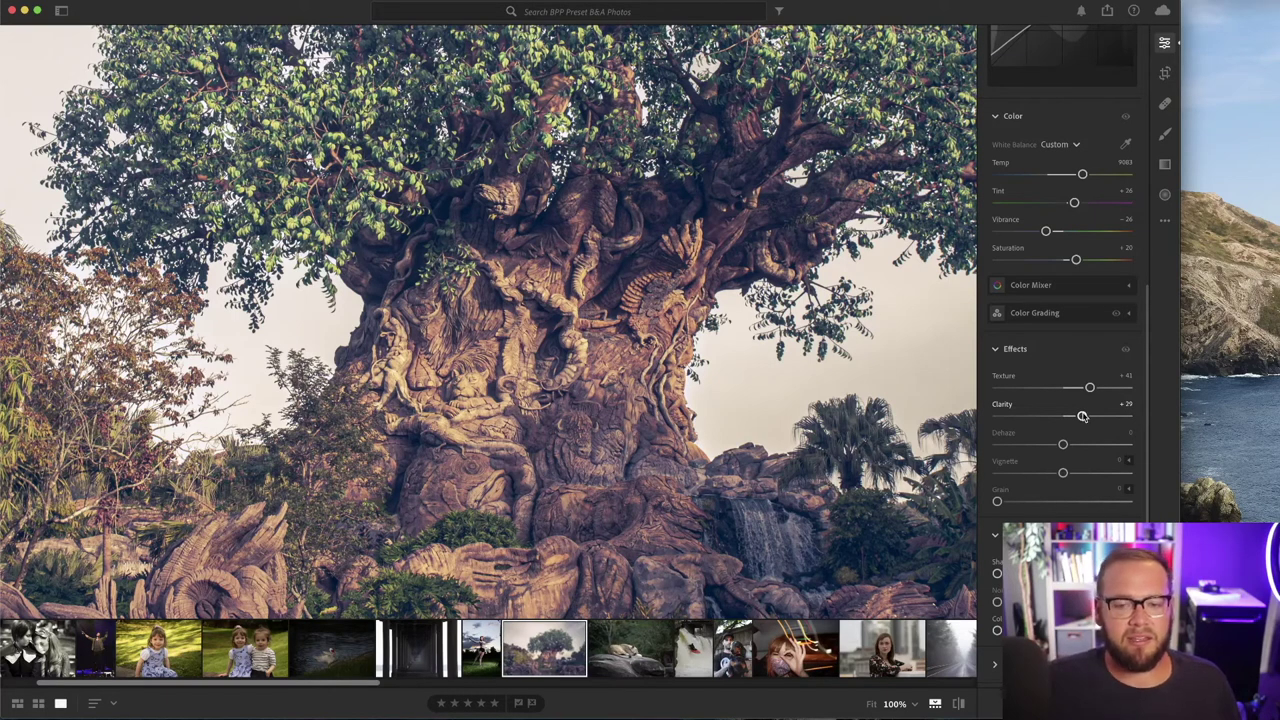
{"action": "left_click", "coordinate": [646, 334]}
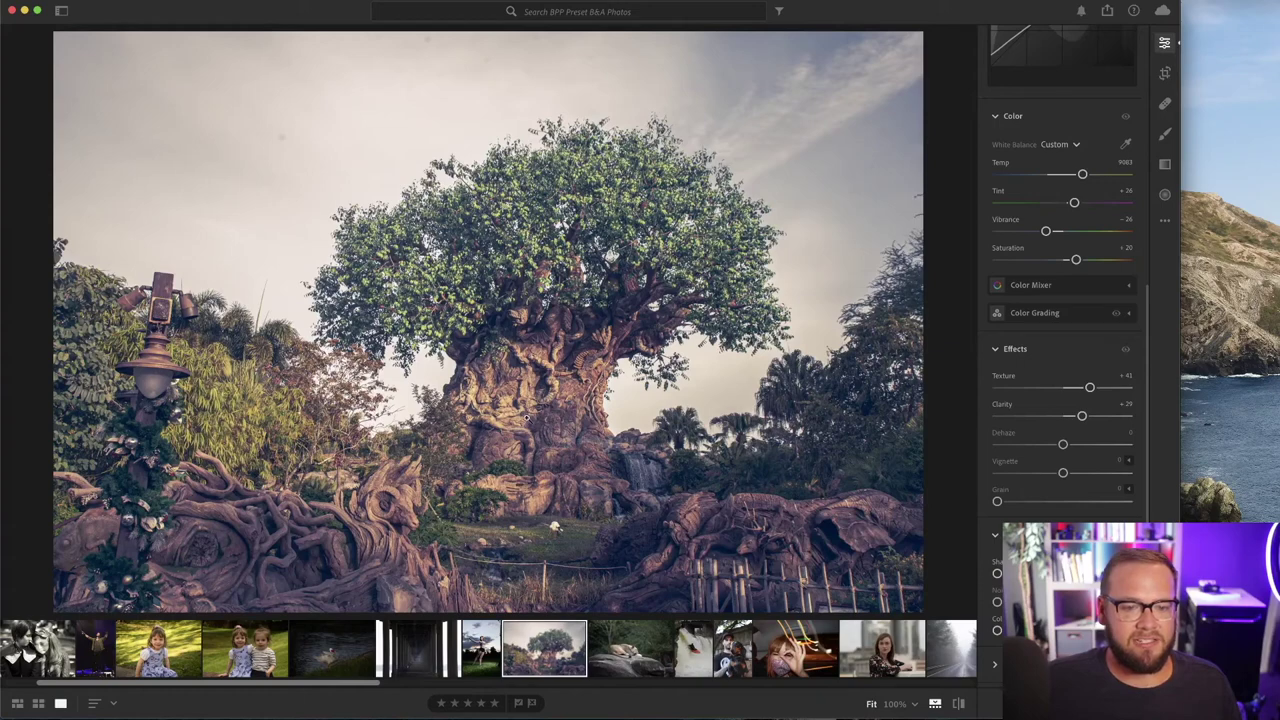
{"action": "key", "text": "backslash"}
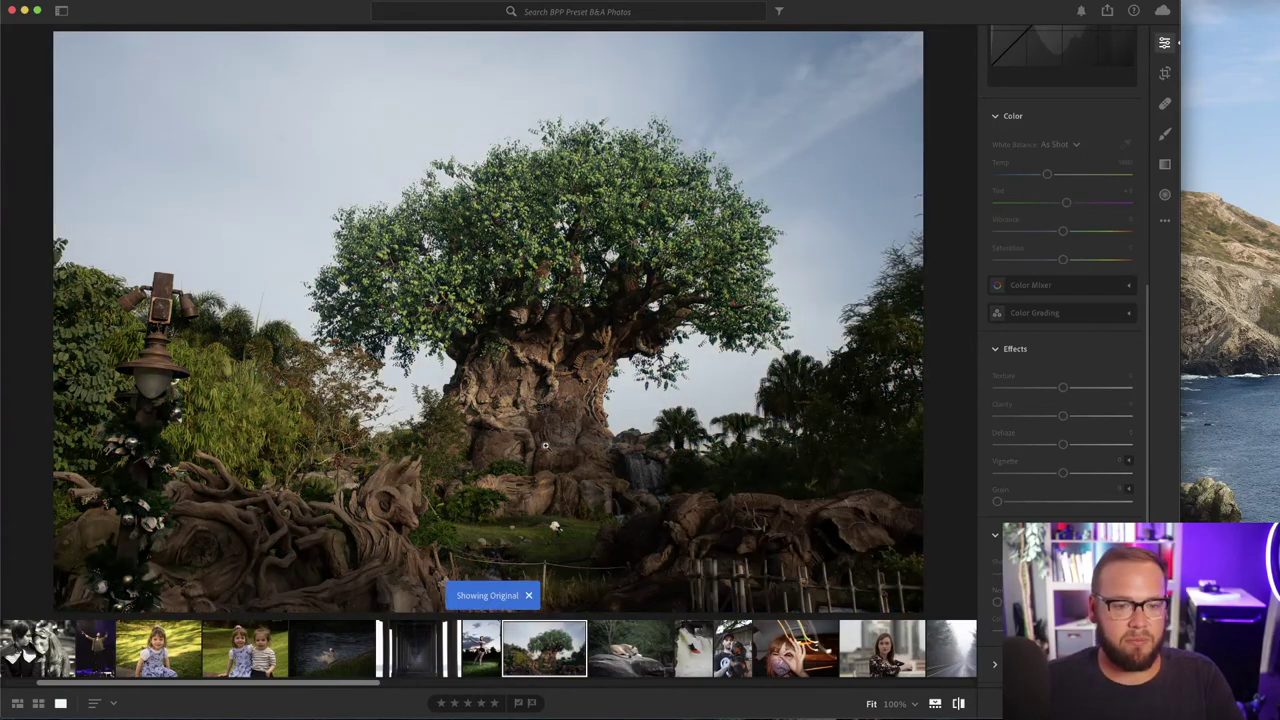
{"action": "left_click", "coordinate": [530, 596]}
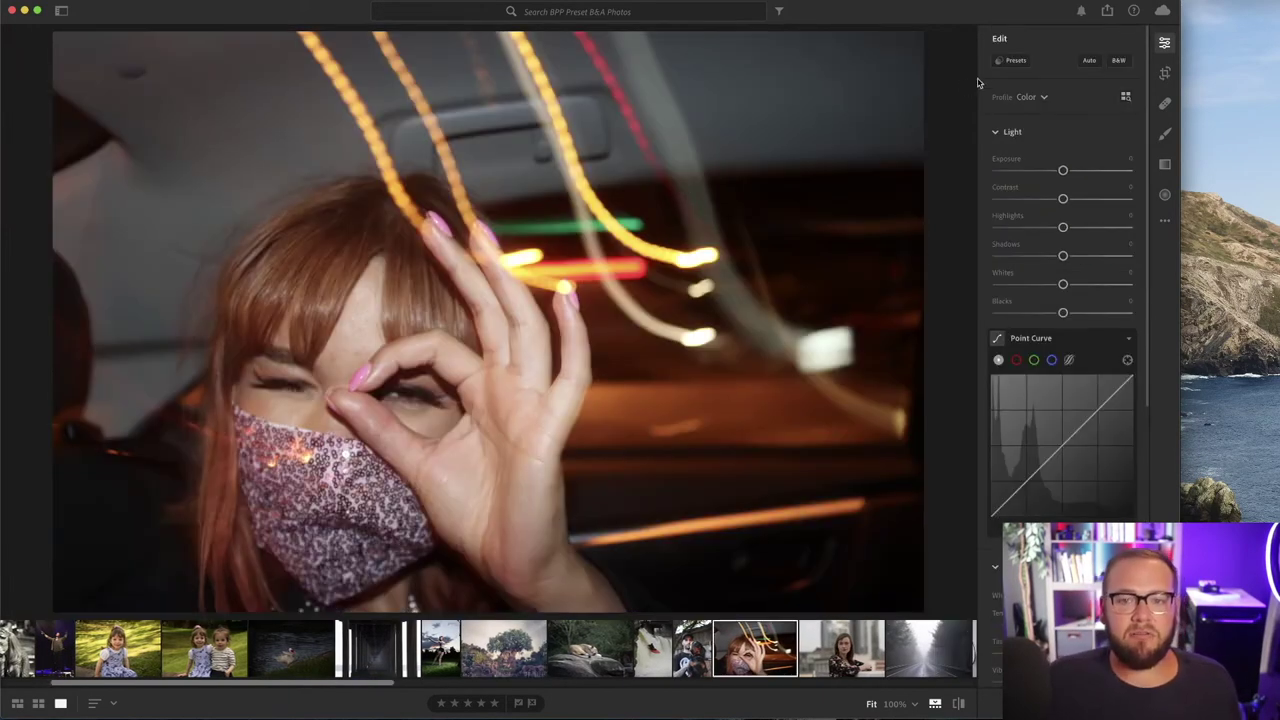
Open the preset list for the night car portrait and preview the Influence, New October, North Dakota and Odessa presets
{"action": "left_click", "coordinate": [1003, 62]}
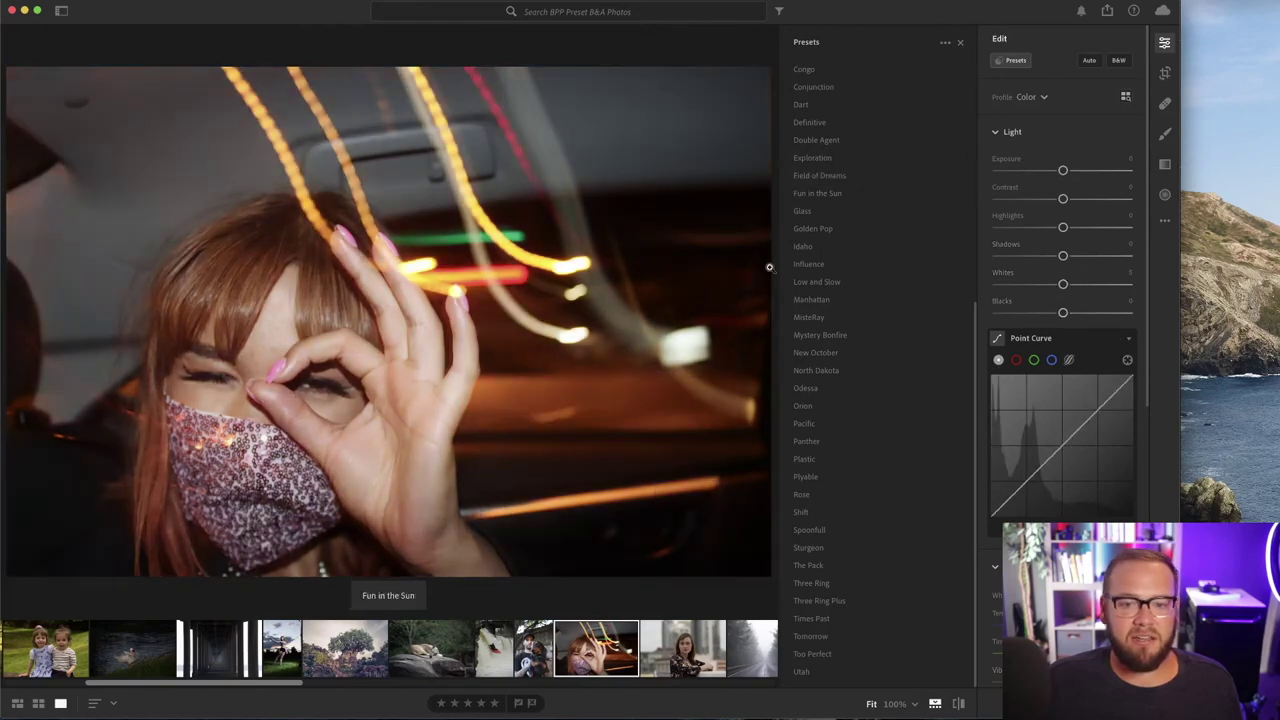
{"action": "left_click", "coordinate": [800, 265]}
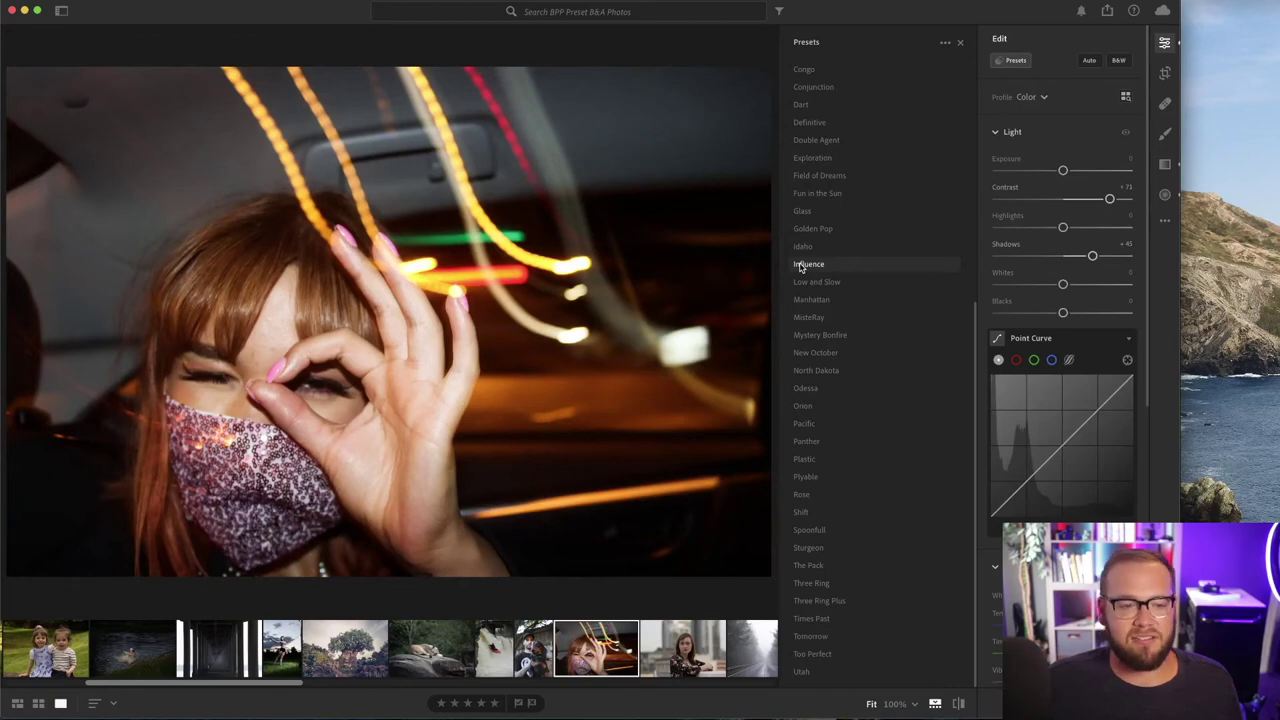
{"action": "key", "text": "super+z"}
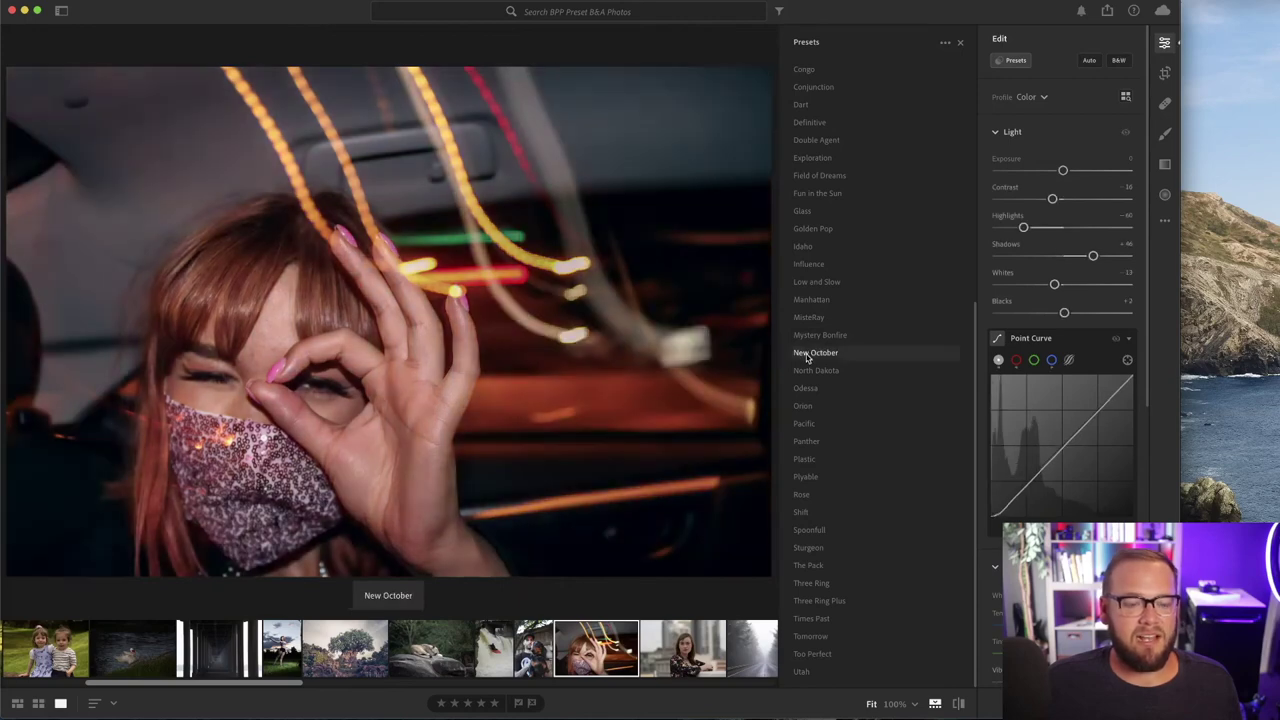
{"action": "left_click", "coordinate": [803, 372]}
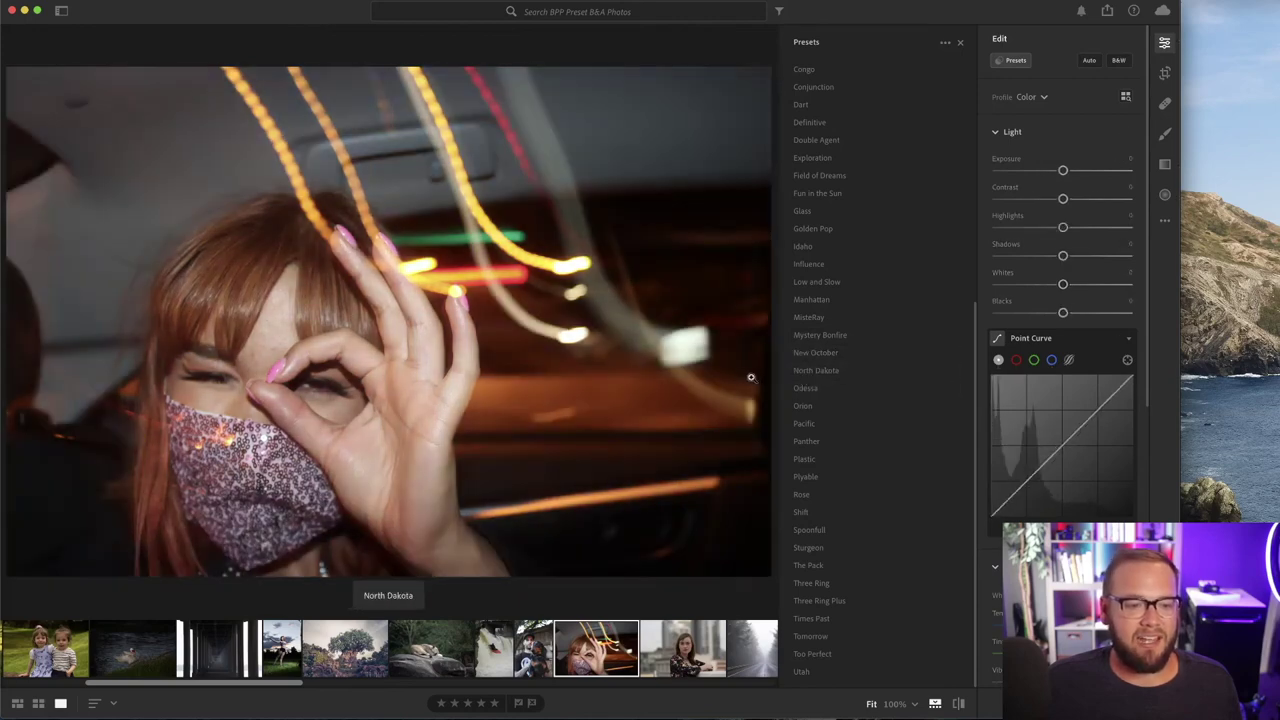
{"action": "left_click", "coordinate": [803, 390]}
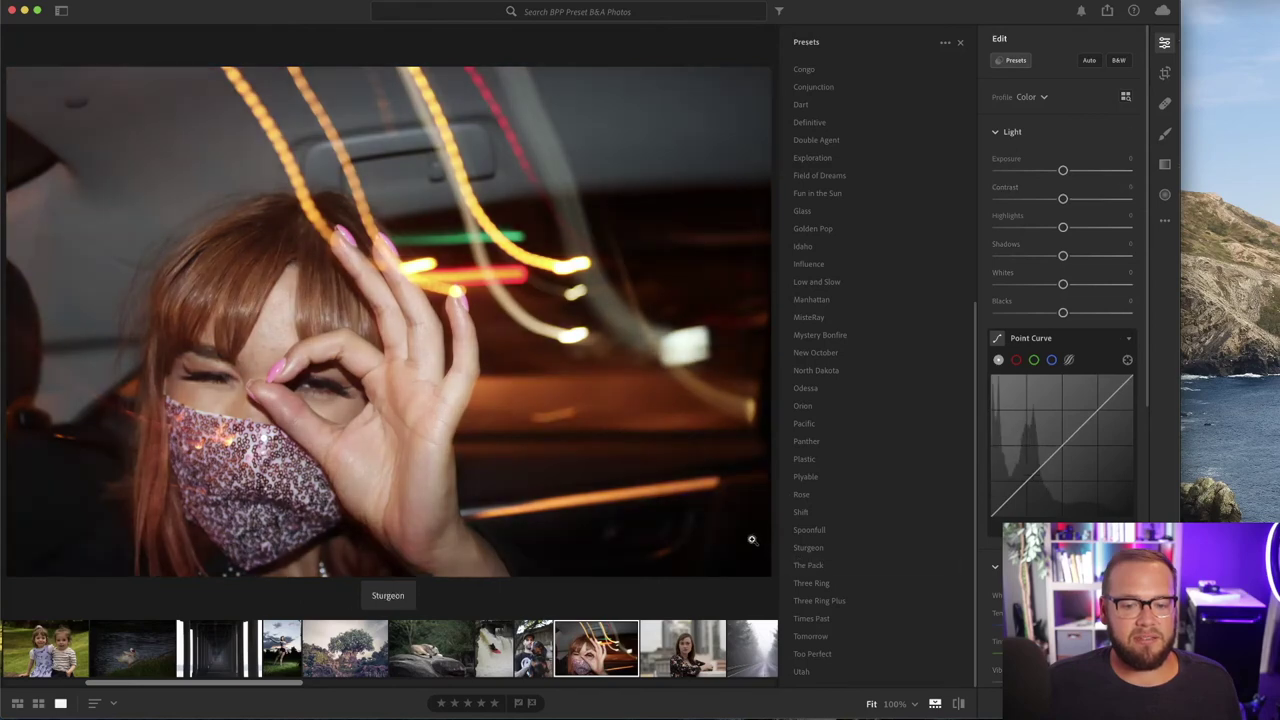
Apply the The Pack preset to the night car portrait and set Highlights to +58 and Shadows to -12
{"action": "left_click", "coordinate": [800, 566]}
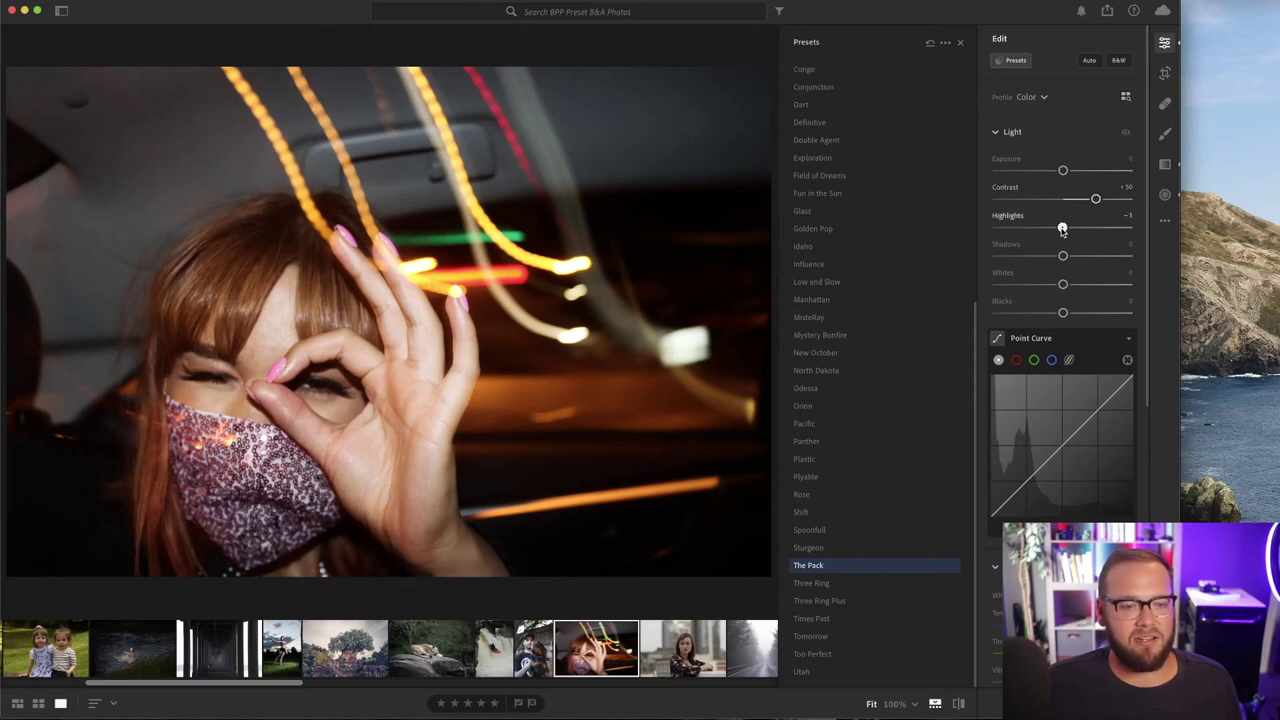
{"action": "left_click_drag", "start_coordinate": [1063, 227], "coordinate": [1101, 229]}
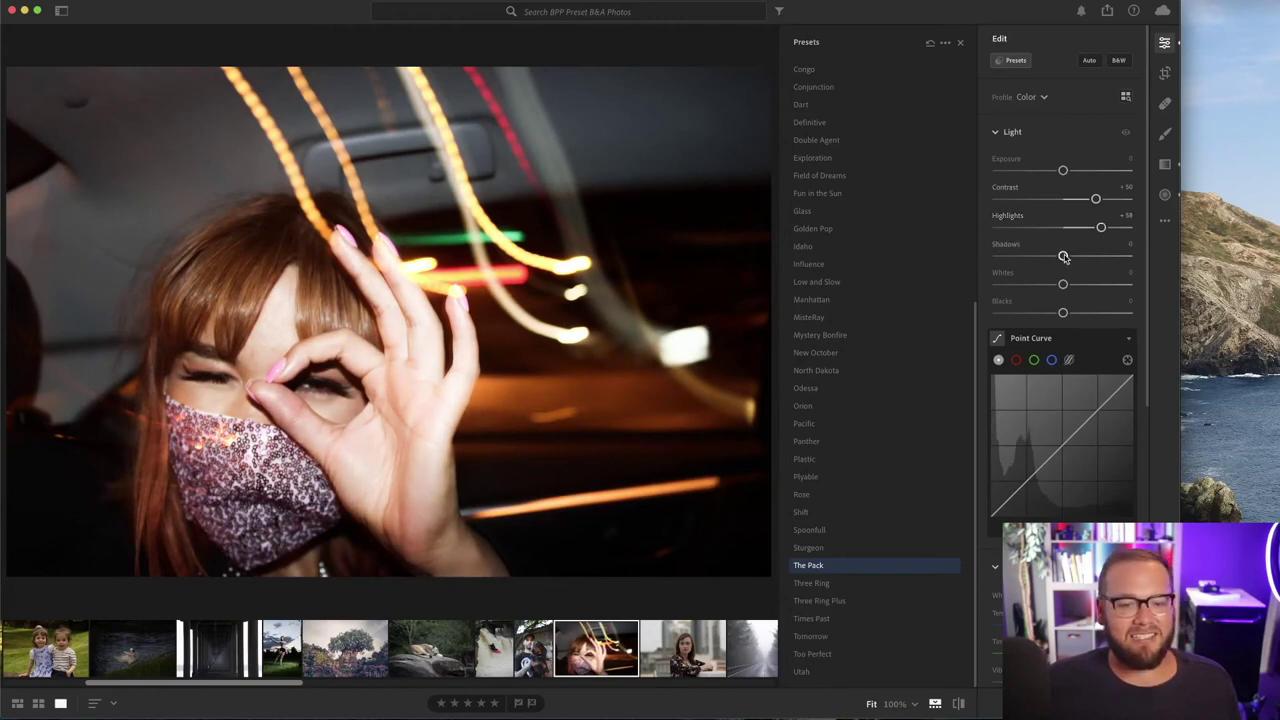
{"action": "left_click_drag", "start_coordinate": [1063, 256], "coordinate": [1056, 257]}
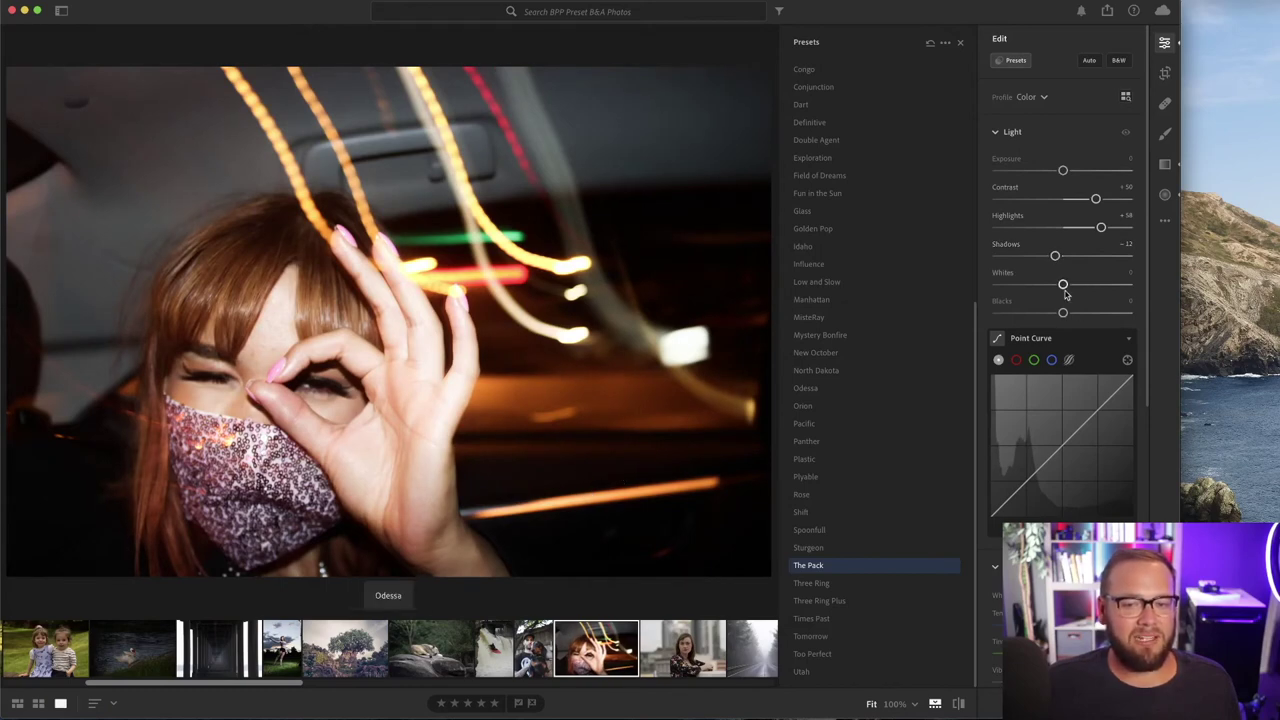
Cool the night car portrait slightly by fine-tuning its white balance Temp
{"action": "scroll", "coordinate": [1065, 296], "scroll_direction": "down", "scroll_amount": 5}
{"action": "scroll", "coordinate": [1065, 296], "scroll_direction": "down", "scroll_amount": 5}
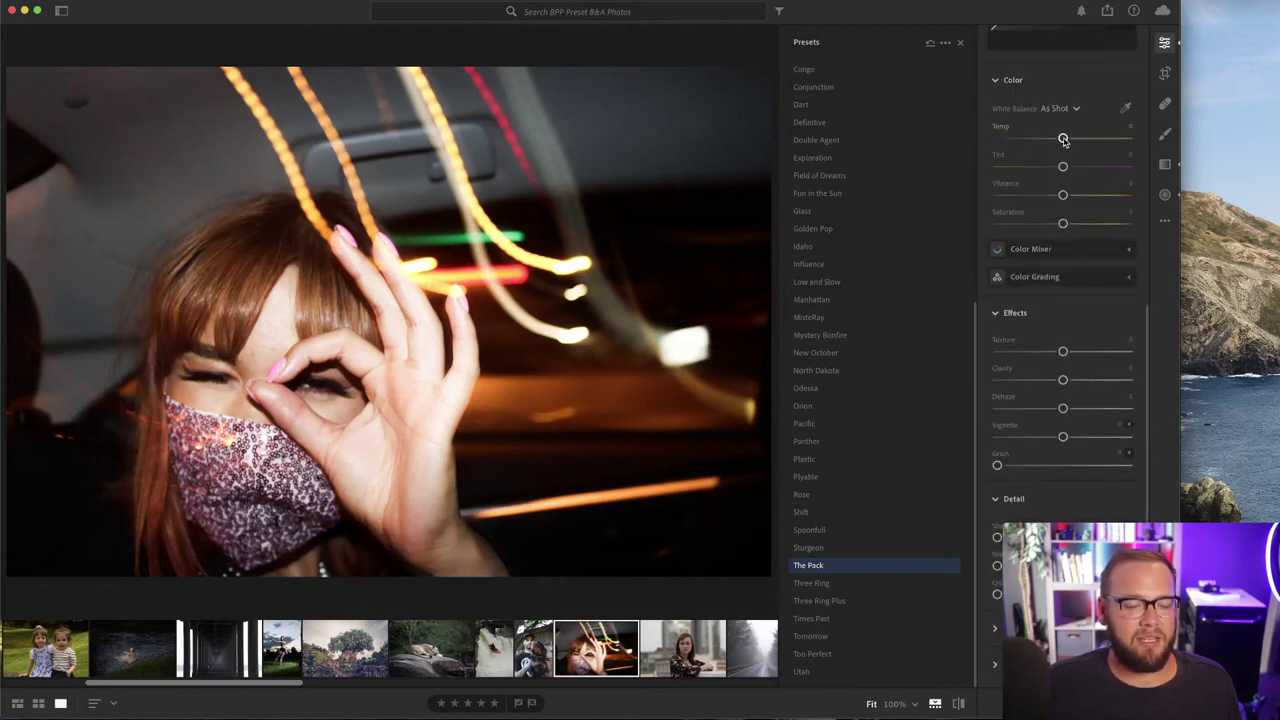
{"action": "left_click_drag", "start_coordinate": [1063, 140], "coordinate": [1058, 143]}
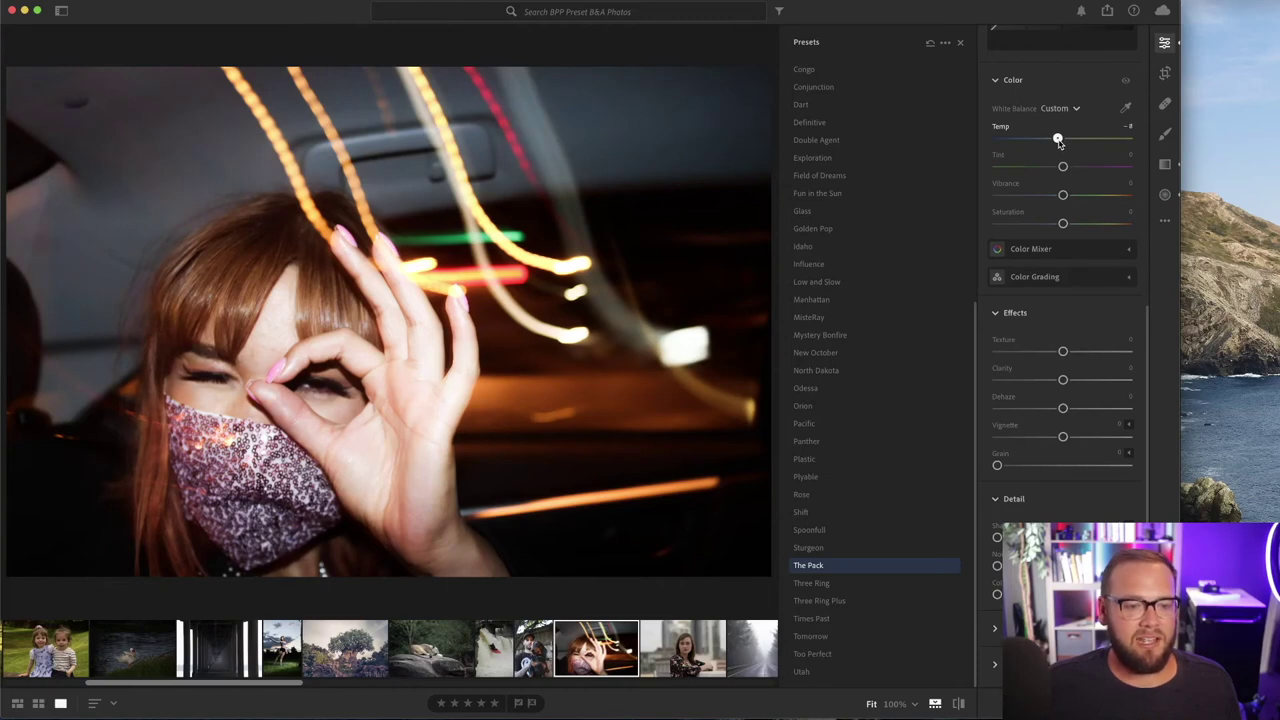
{"action": "mouse_move", "coordinate": [1058, 143]}
{"action": "left_mouse_down"}
{"action": "mouse_move", "coordinate": [1077, 143]}
{"action": "mouse_move", "coordinate": [1061, 146]}
{"action": "left_mouse_up"}
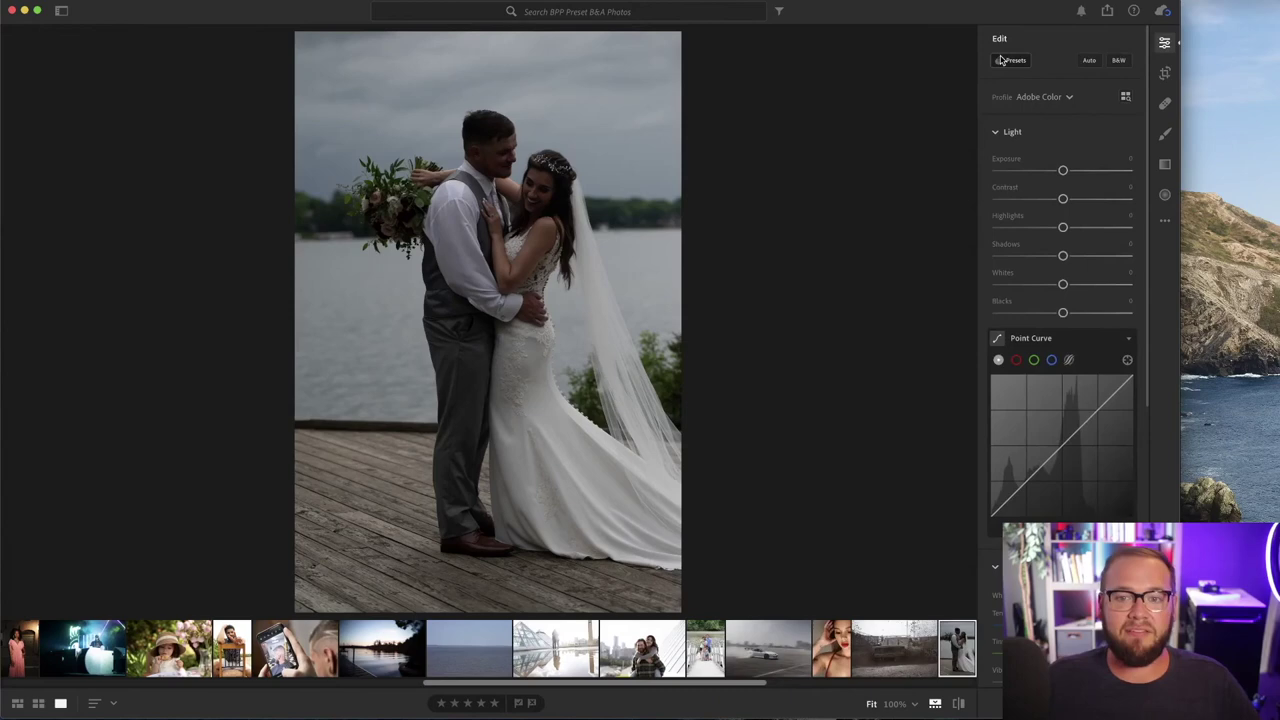
Open the preset list for the lakeside wedding photo, preview Definitive, Field of Dreams and Fun in the Sun, and reset the photo
{"action": "left_click", "coordinate": [1006, 60]}
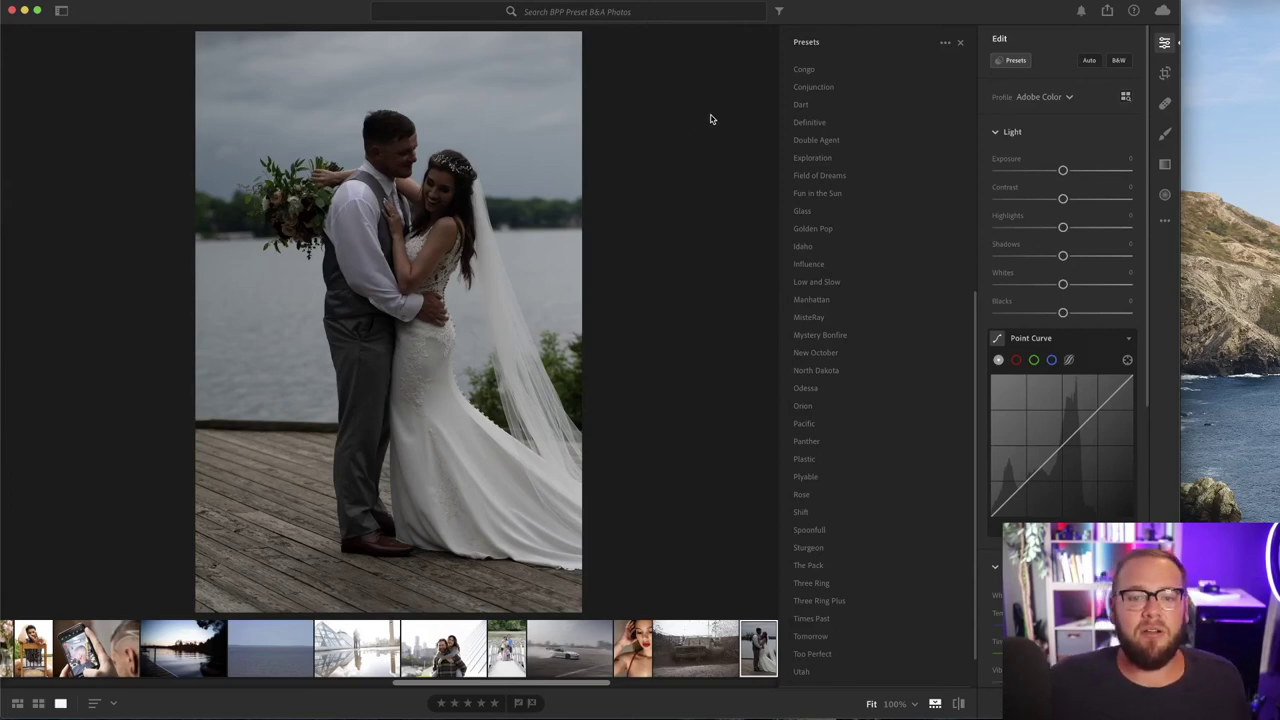
{"action": "left_click", "coordinate": [800, 124]}
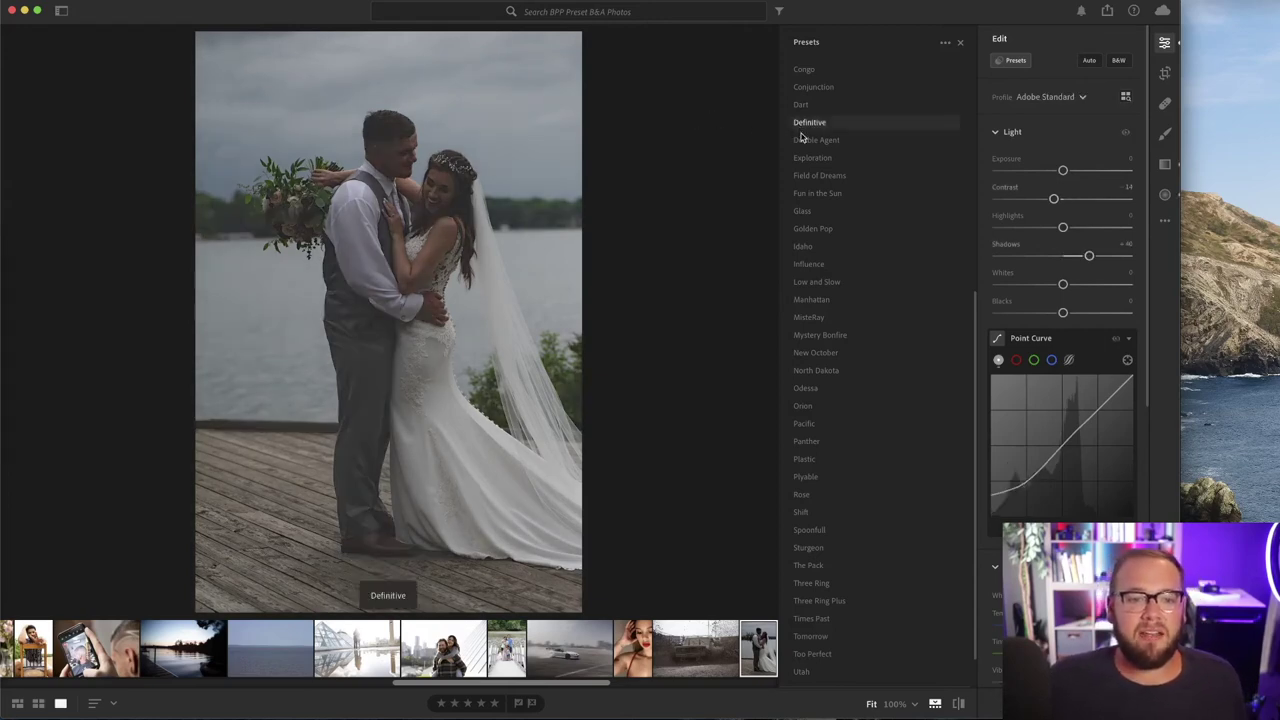
{"action": "left_click", "coordinate": [805, 160]}
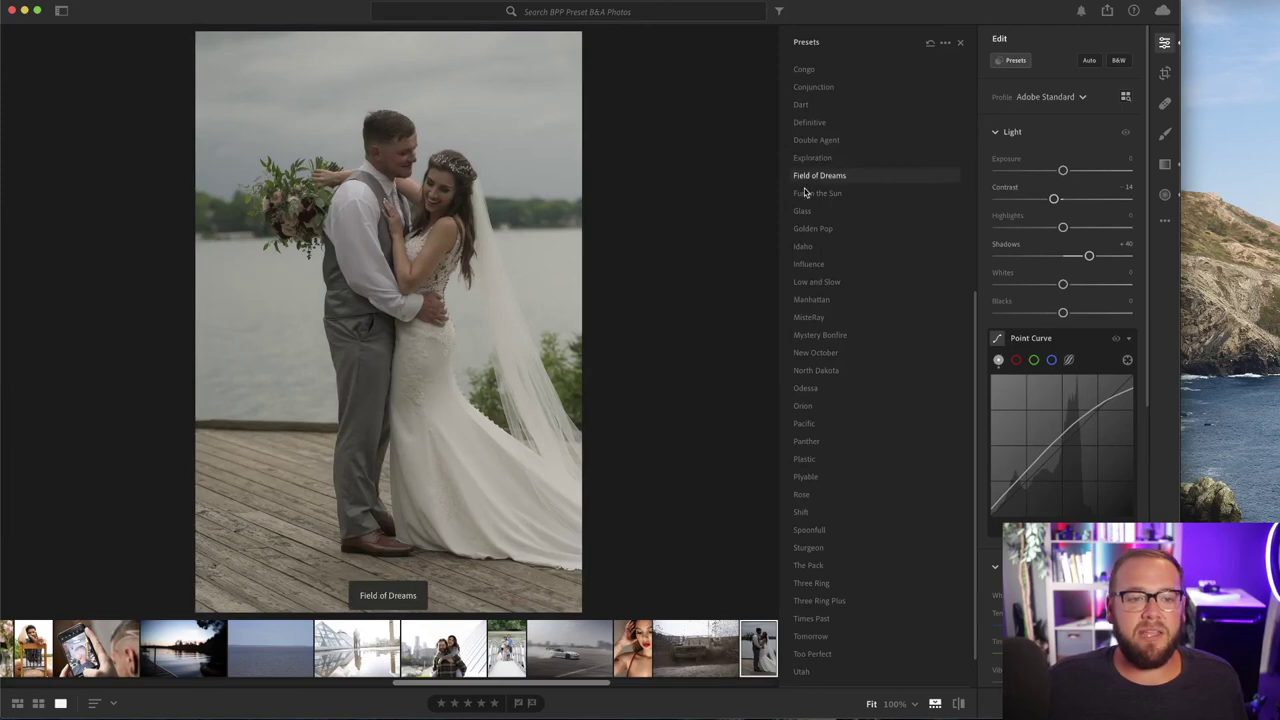
{"action": "left_click", "coordinate": [805, 194]}
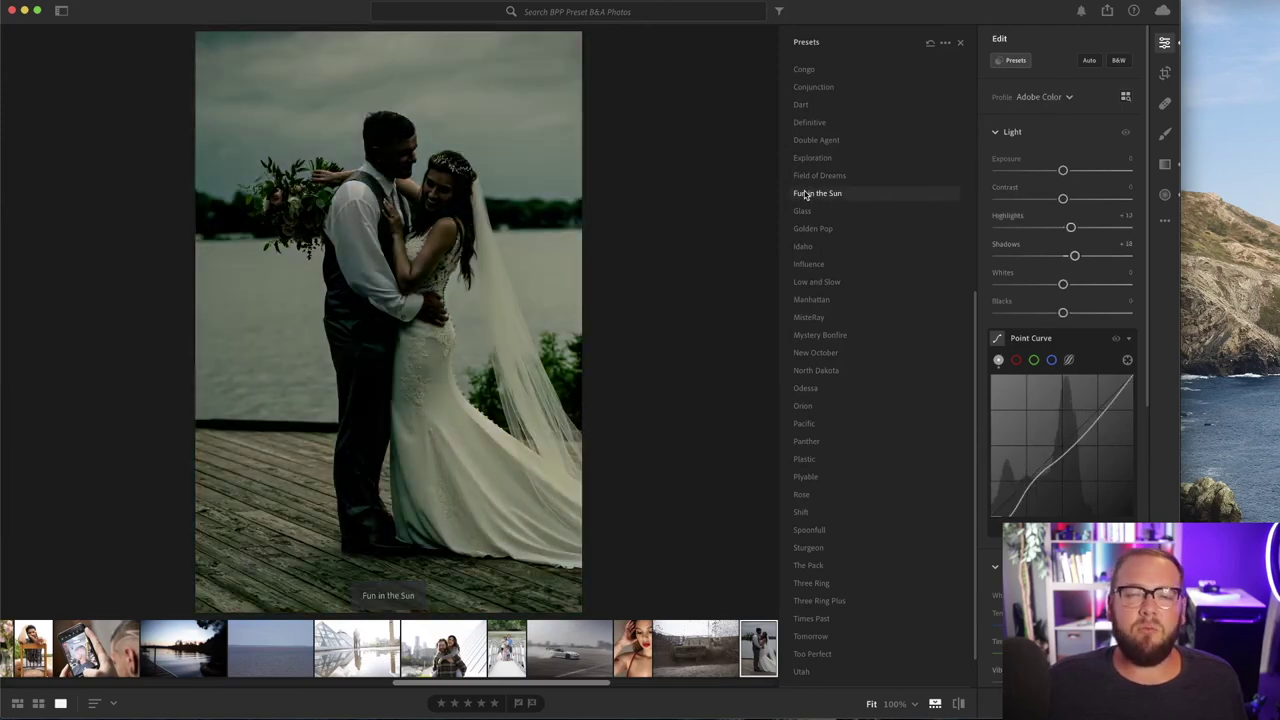
{"action": "left_click", "coordinate": [930, 42]}
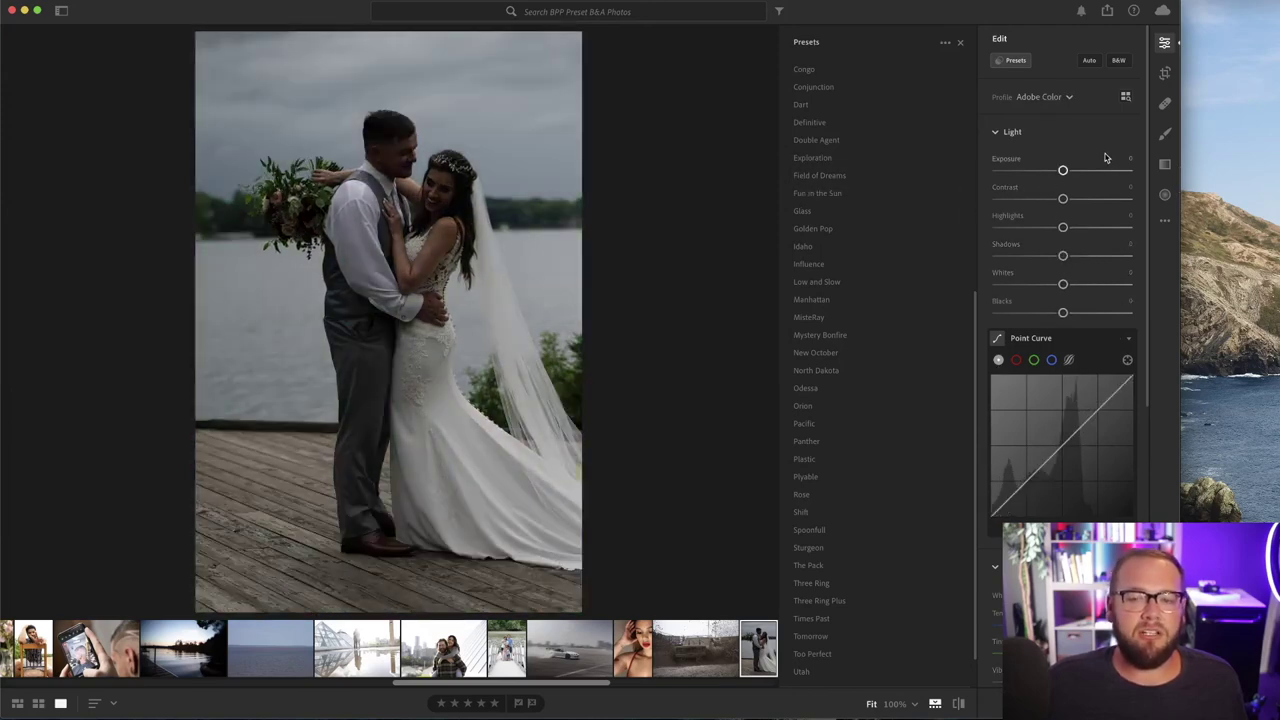
Try an Exposure of +1.79 on the wedding photo and compare the Definitive and Double Agent presets on the original dark version
{"action": "left_click_drag", "start_coordinate": [1066, 172], "coordinate": [1088, 173]}
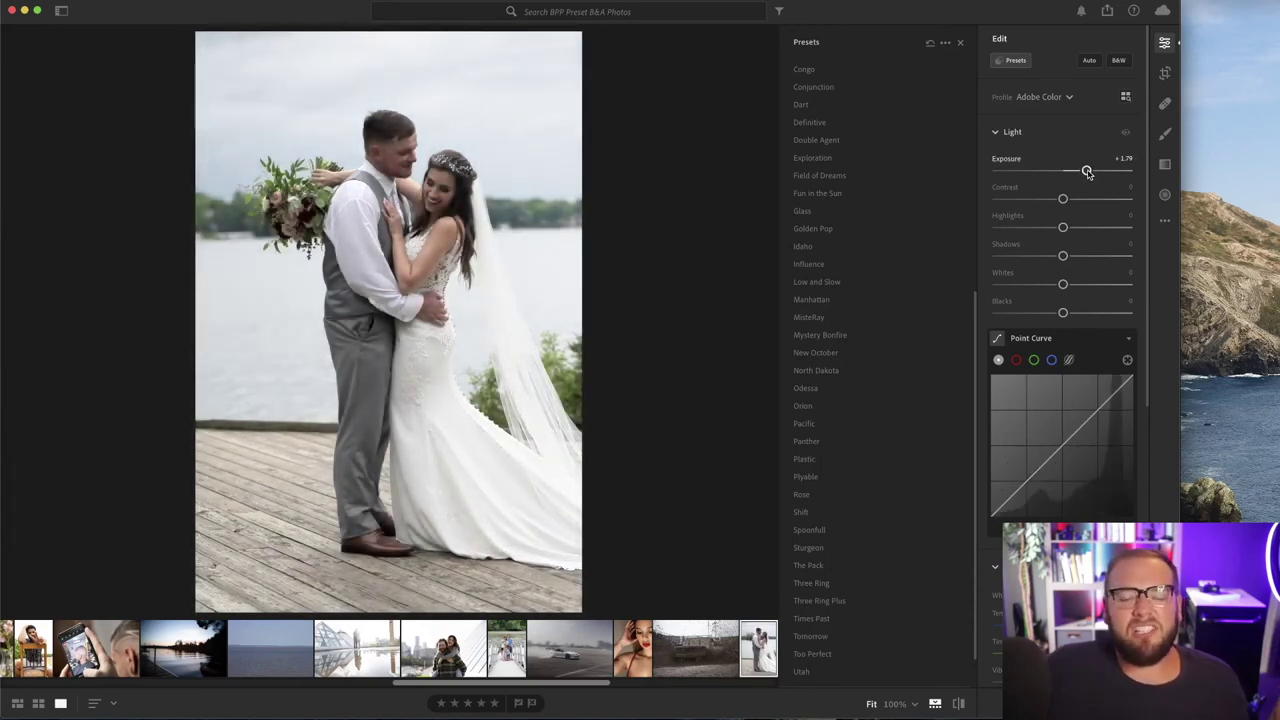
{"action": "left_click", "coordinate": [800, 70]}
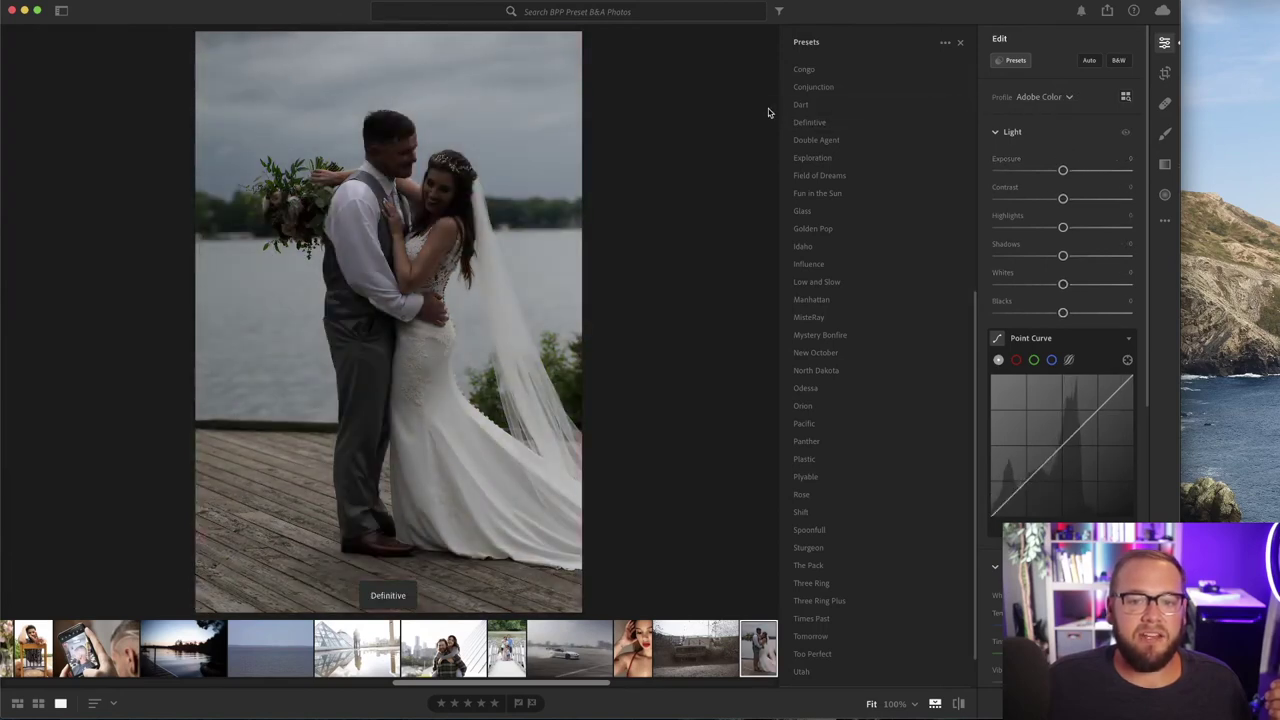
{"action": "left_click", "coordinate": [801, 122]}
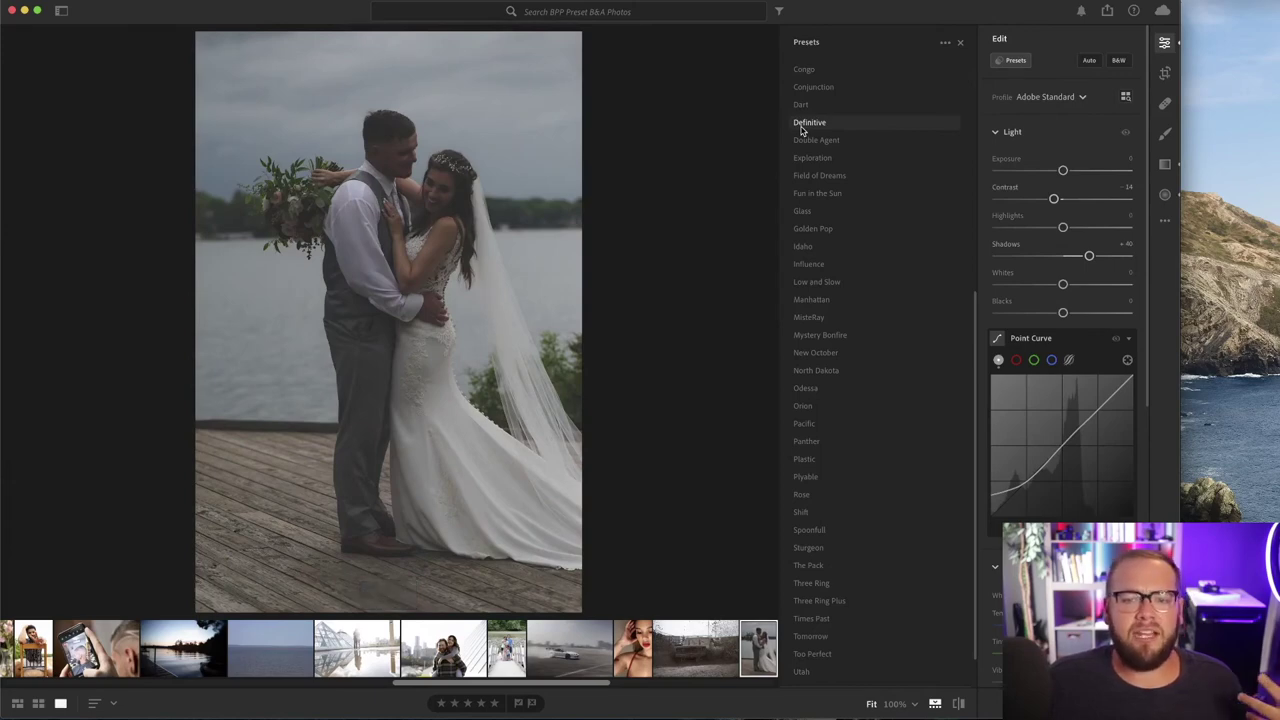
{"action": "left_click", "coordinate": [880, 140]}
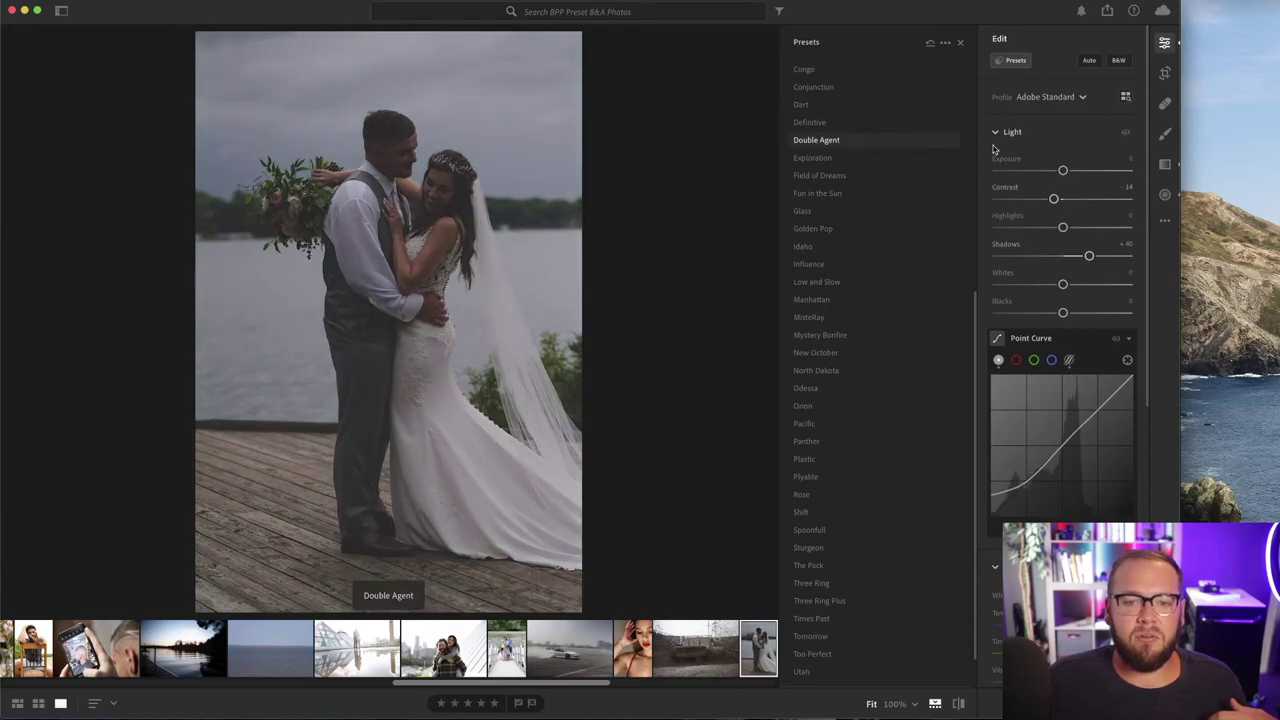
Brighten the wedding photo to Exposure +1.57, apply the Definitive preset and raise the Highlights
{"action": "left_click", "coordinate": [1084, 171]}
{"action": "left_click_drag", "start_coordinate": [1085, 172], "coordinate": [1084, 173]}
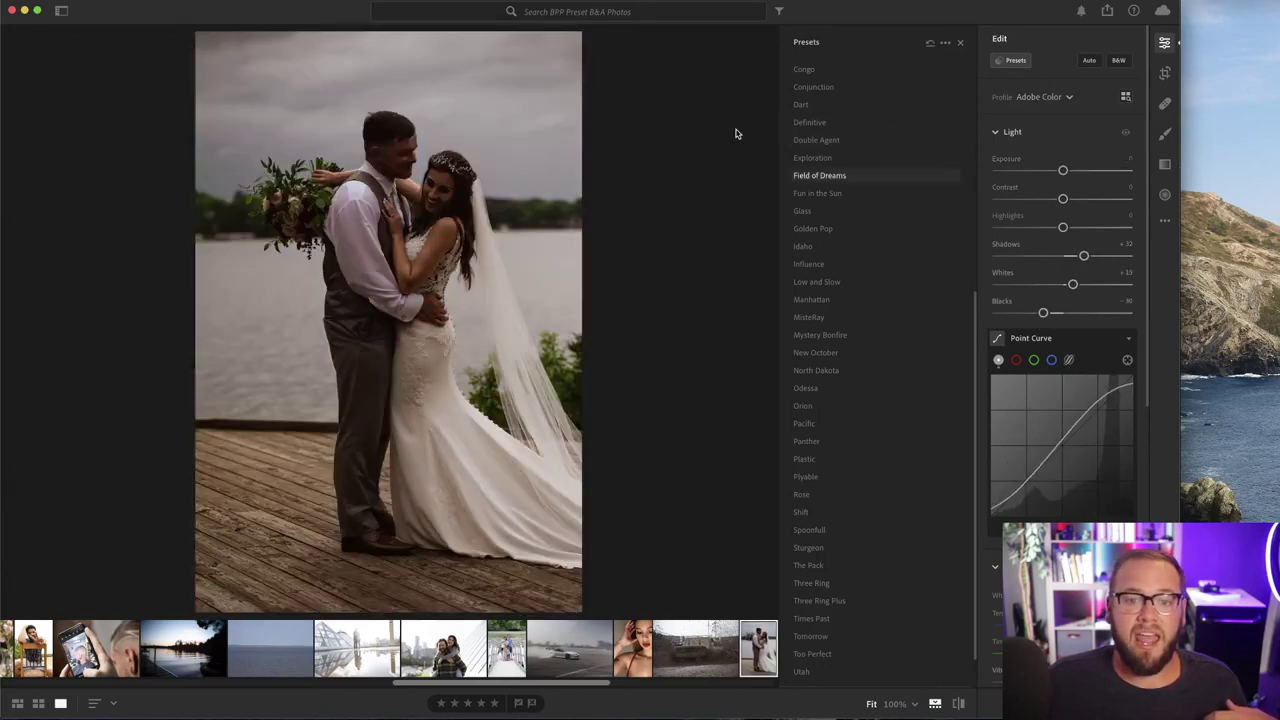
{"action": "left_click", "coordinate": [807, 122]}
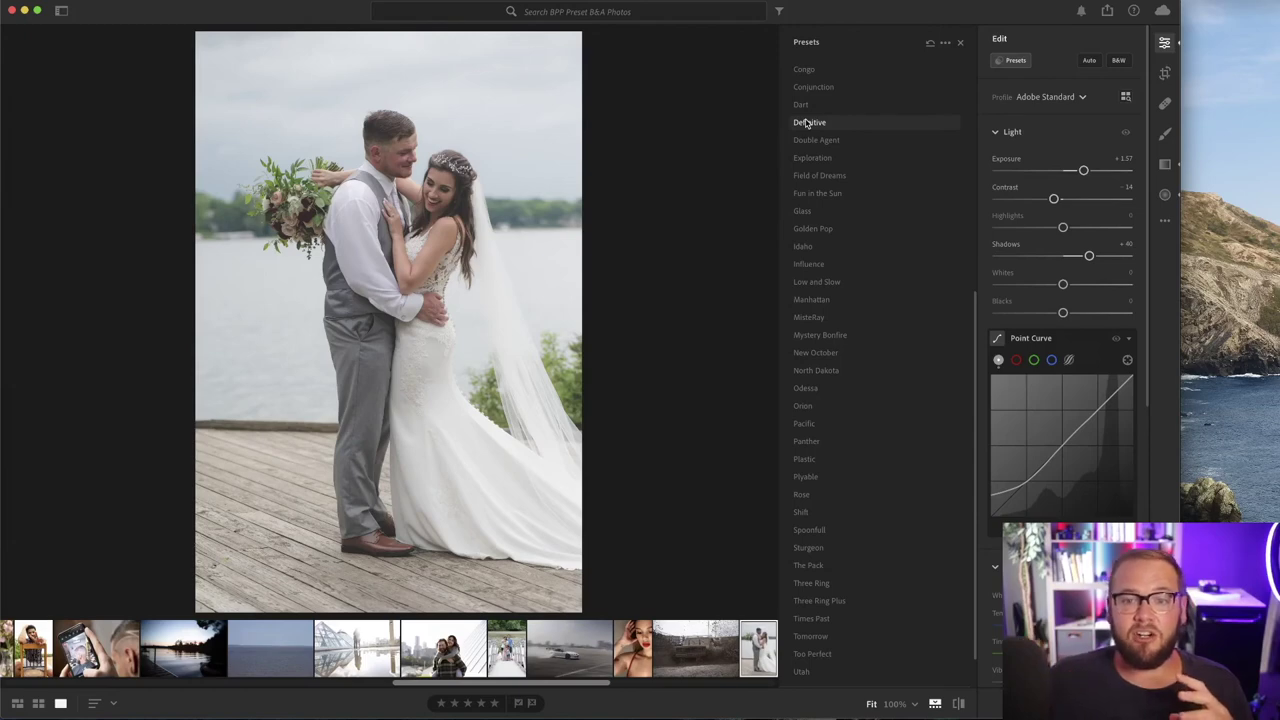
{"action": "left_click", "coordinate": [807, 122]}
{"action": "left_click_drag", "start_coordinate": [1063, 229], "coordinate": [1095, 226]}
{"action": "scroll", "coordinate": [1096, 222], "scroll_direction": "down", "scroll_amount": 1}
{"action": "scroll", "coordinate": [1096, 221], "scroll_direction": "down", "scroll_amount": 3}
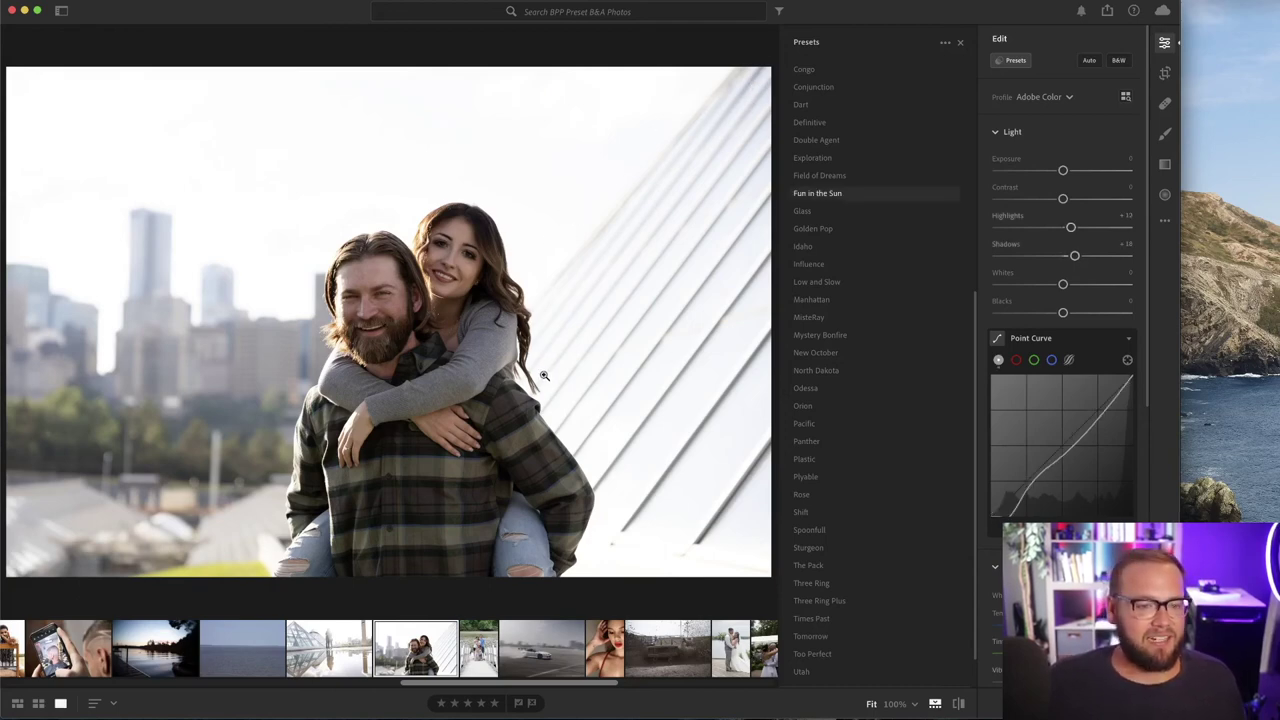
Preview the Fun in the Sun, Odessa, North Dakota and New October presets on the couple photo with the city skyline
{"action": "key", "text": "super+z"}
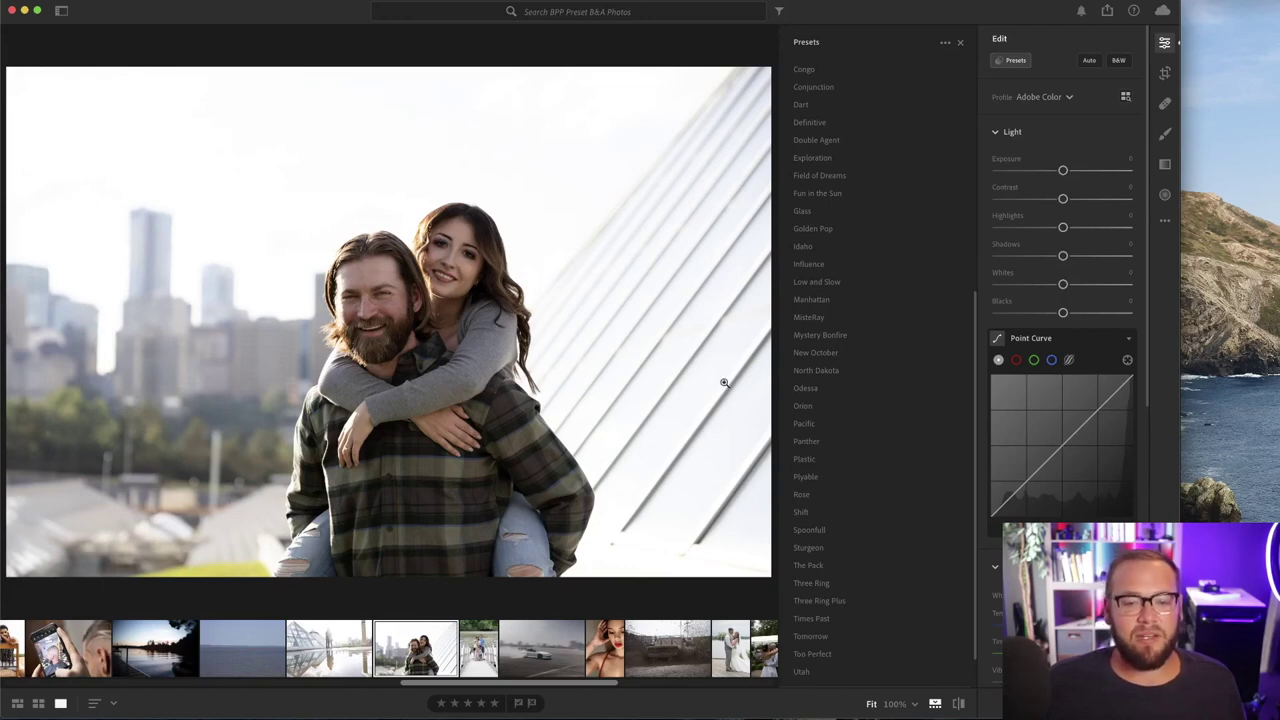
{"action": "left_click", "coordinate": [805, 390]}
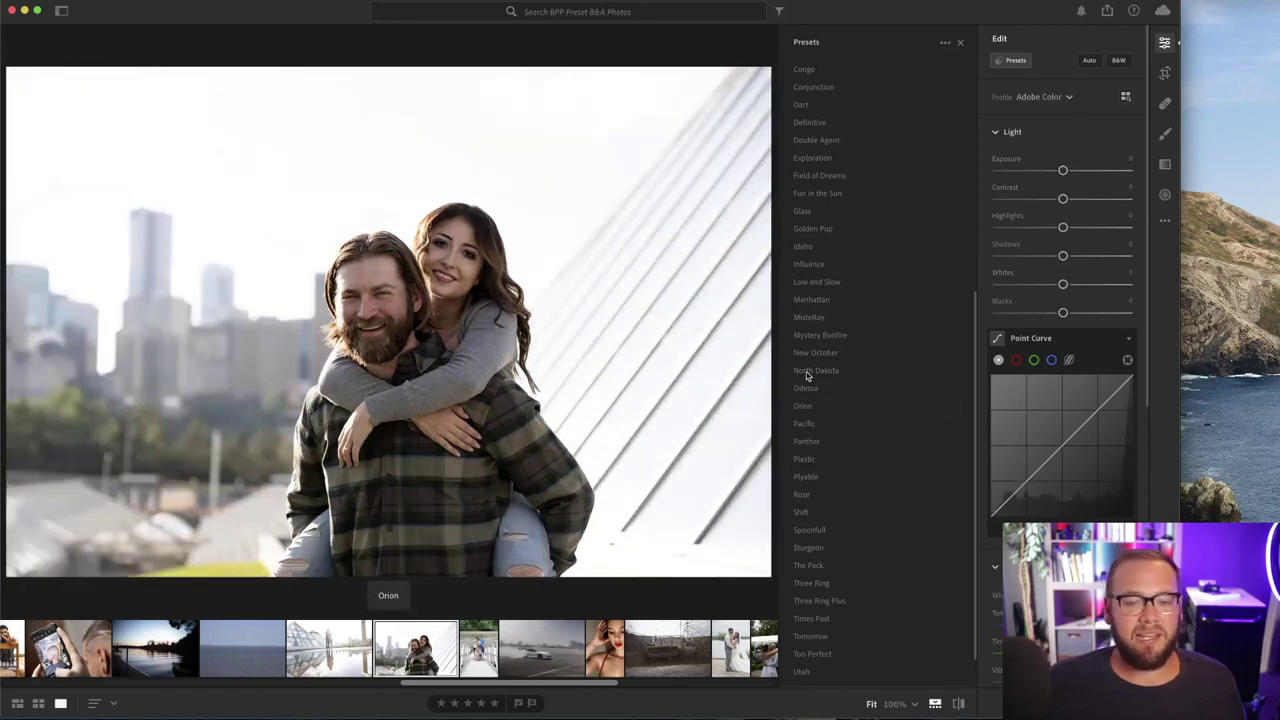
{"action": "left_click", "coordinate": [811, 372]}
{"action": "left_click", "coordinate": [799, 356]}
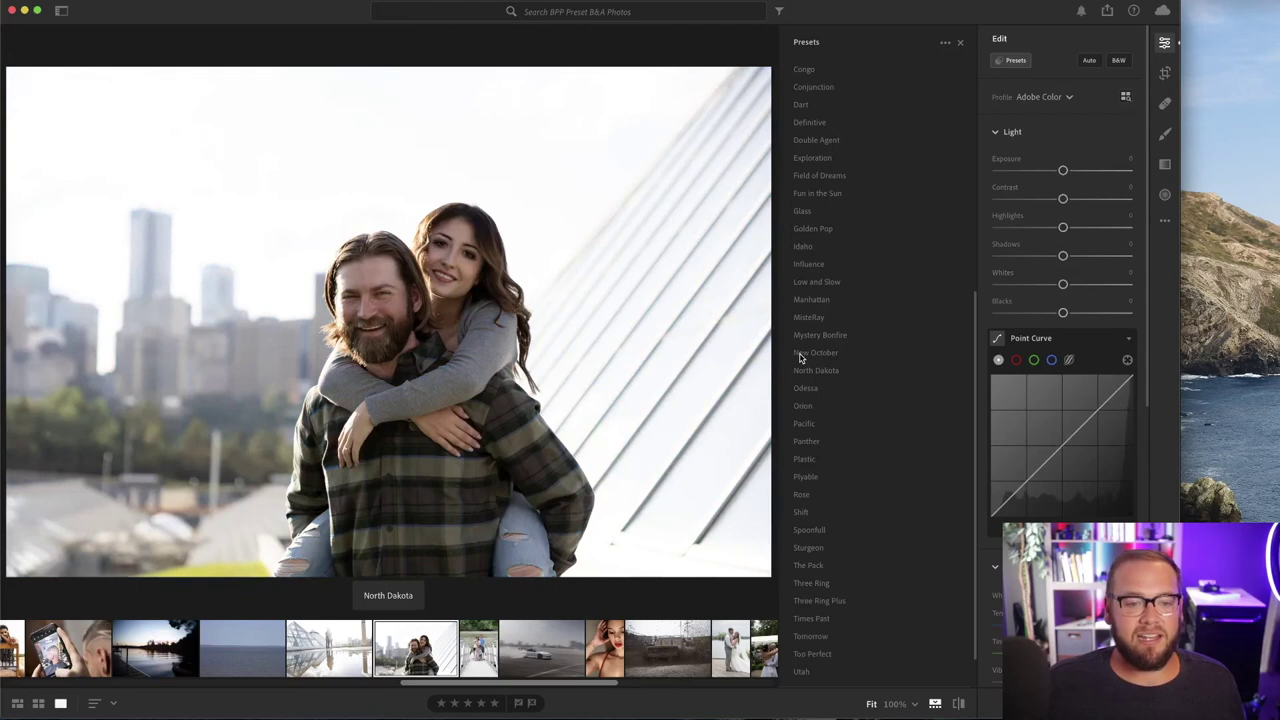
{"action": "left_click", "coordinate": [800, 356]}
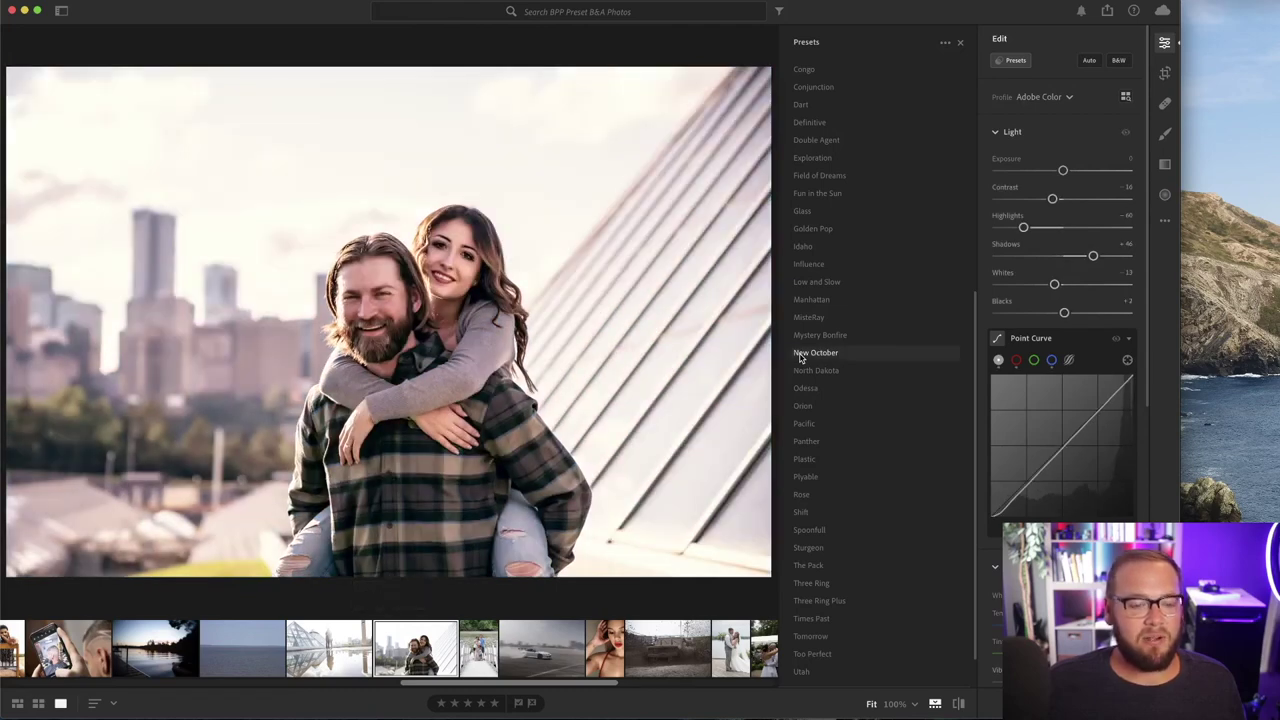
Apply the New October preset to the skyline couple photo and close the preset list
{"action": "left_click", "coordinate": [800, 356]}
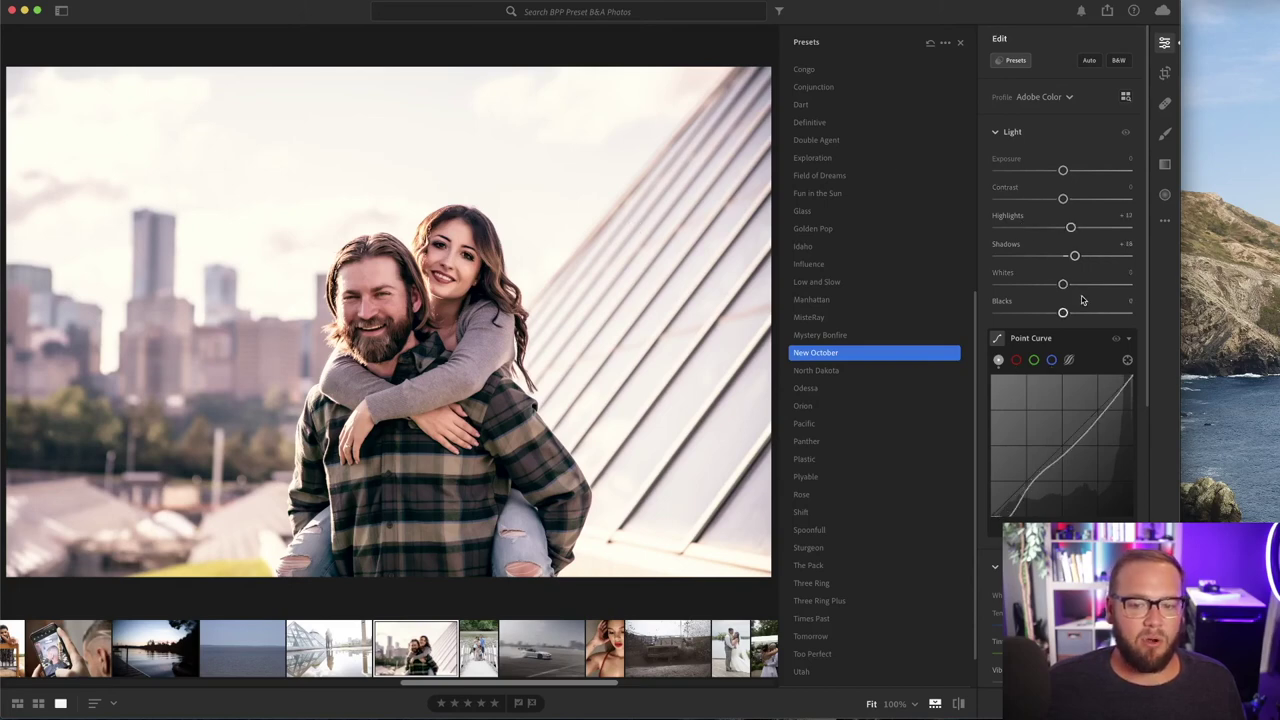
{"action": "scroll", "coordinate": [1081, 300], "scroll_direction": "down", "scroll_amount": 3}
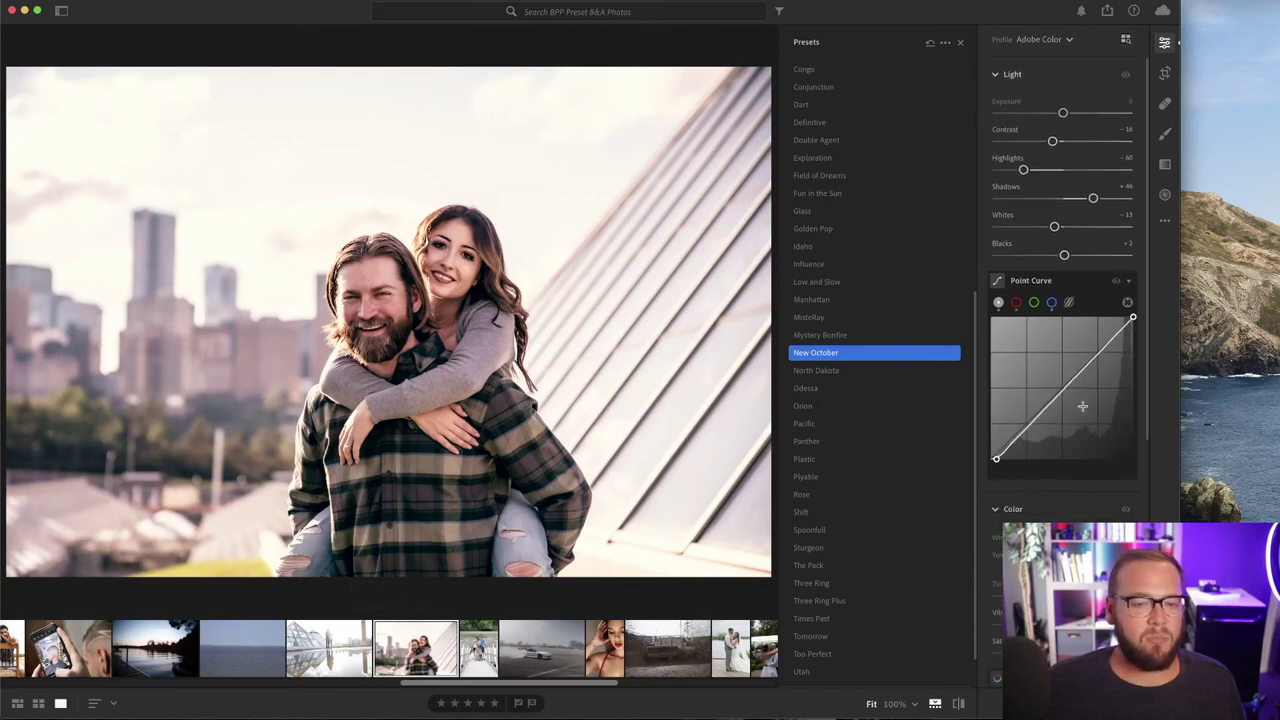
{"action": "scroll", "coordinate": [1085, 410], "scroll_direction": "down", "scroll_amount": 2}
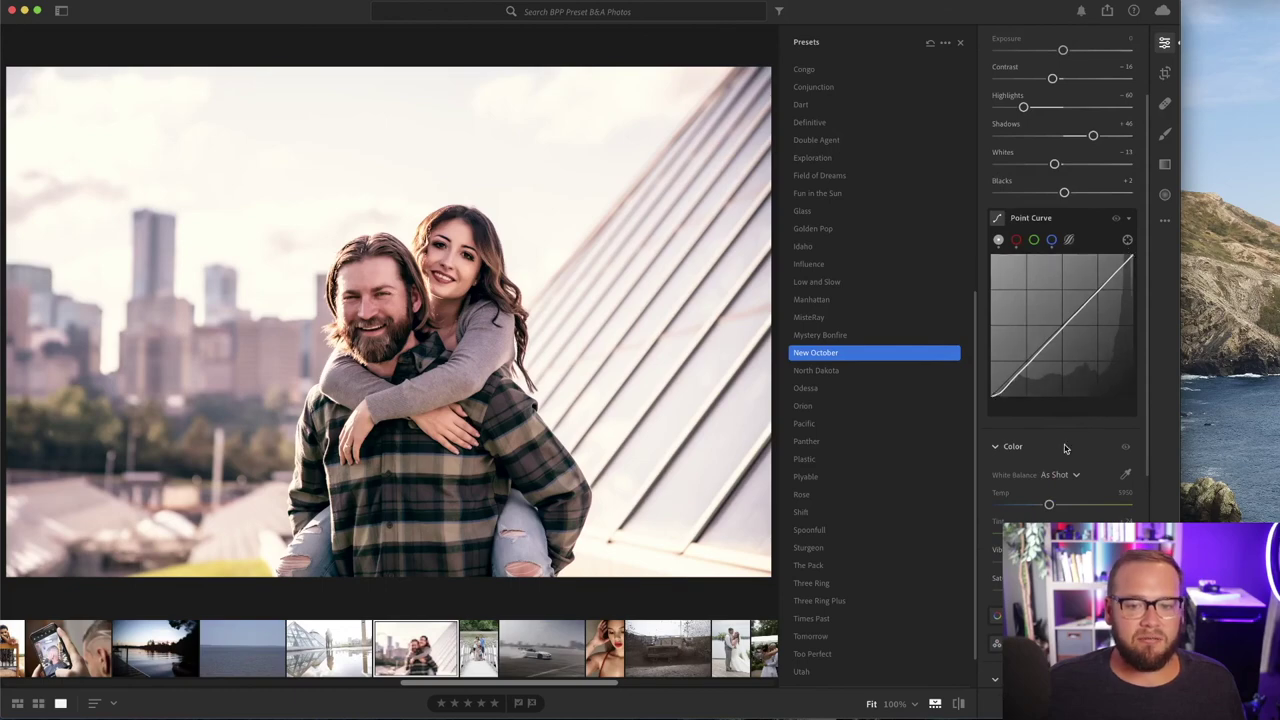
{"action": "left_click", "coordinate": [960, 42]}
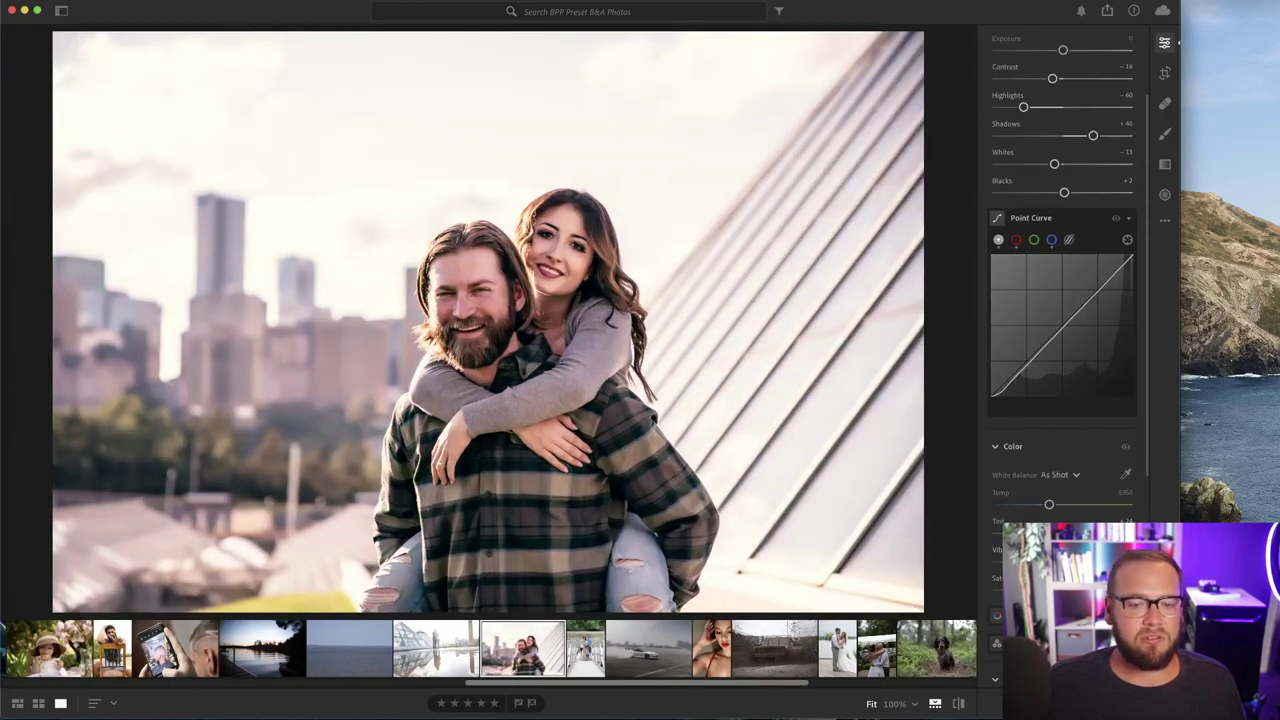
Correct the couple photo's white balance with Tint +2 and Temp 6868, and lower Highlights to -86
{"action": "scroll", "coordinate": [1070, 300], "scroll_direction": "down", "scroll_amount": 5}
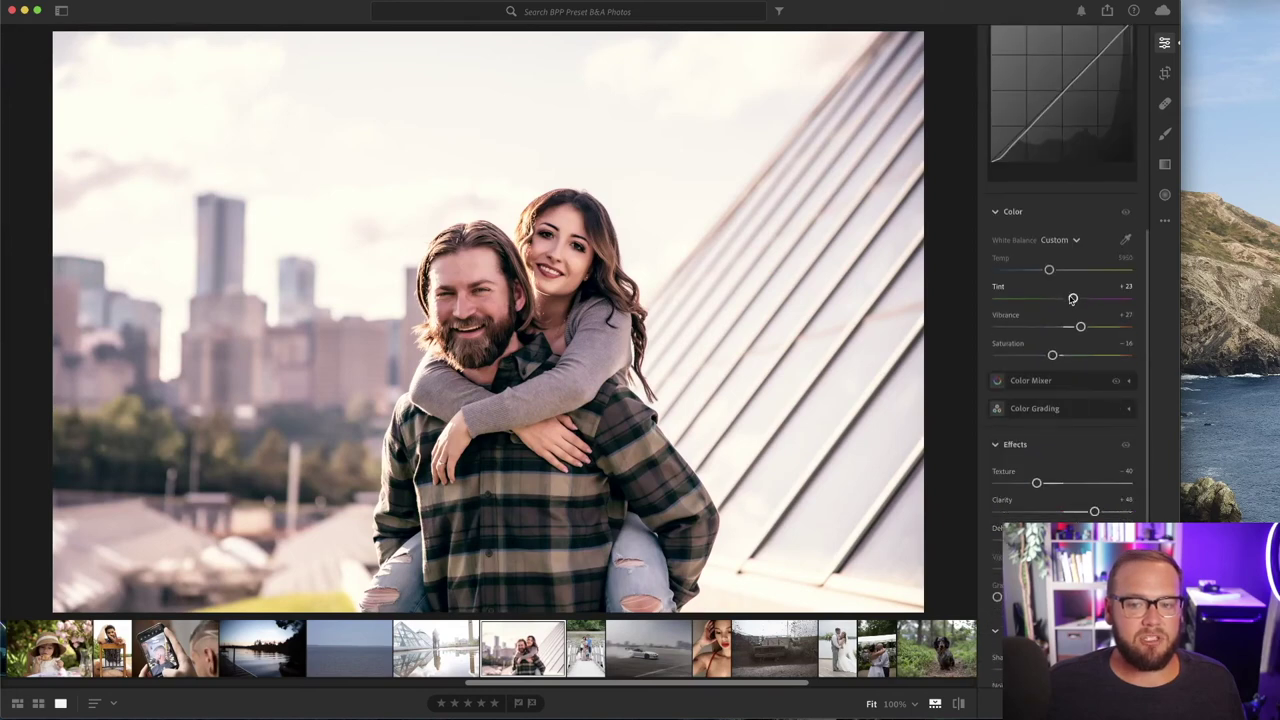
{"action": "left_click_drag", "start_coordinate": [1070, 300], "coordinate": [1060, 271]}
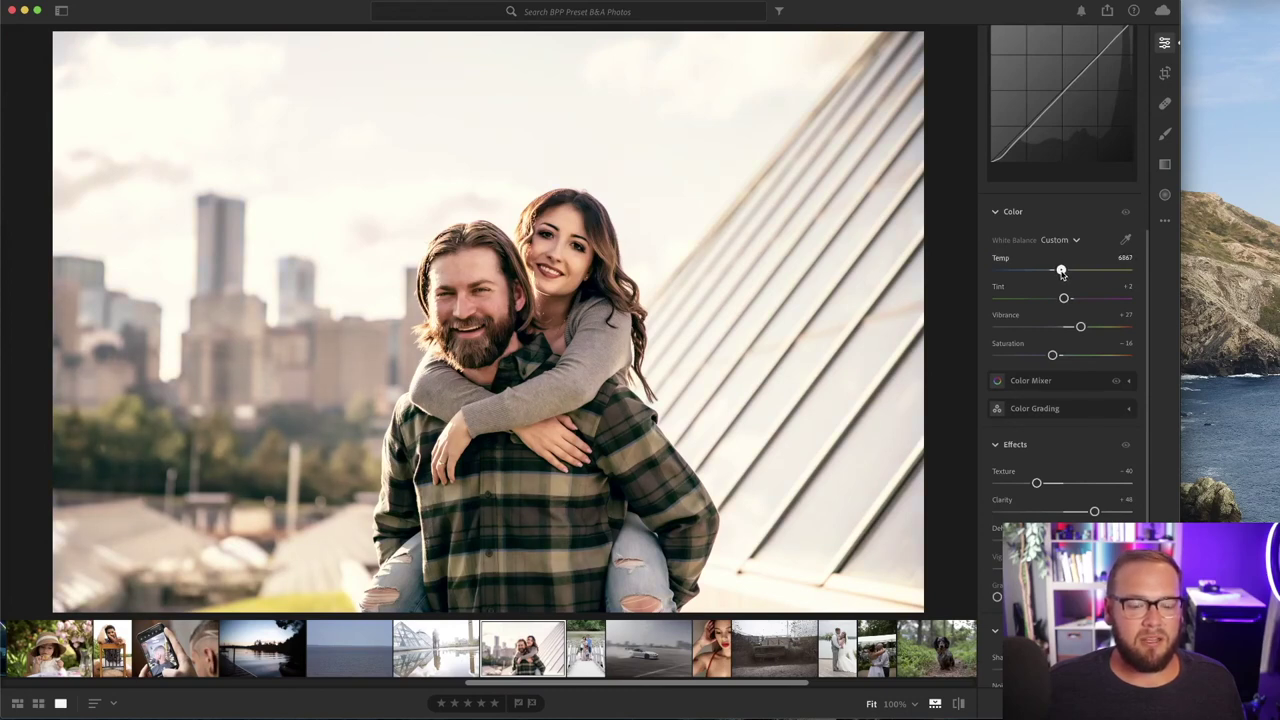
{"action": "scroll", "coordinate": [1062, 272], "scroll_direction": "up", "scroll_amount": 5}
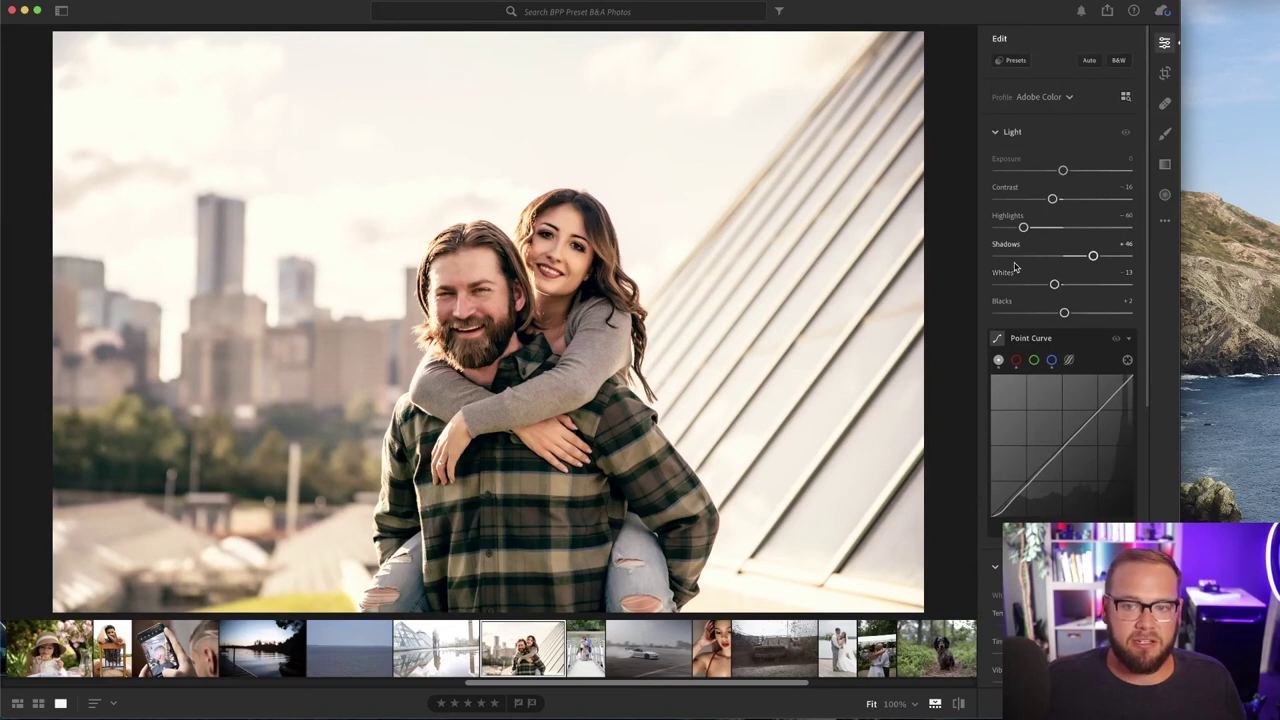
{"action": "scroll", "coordinate": [1015, 266], "scroll_direction": "down", "scroll_amount": 2}
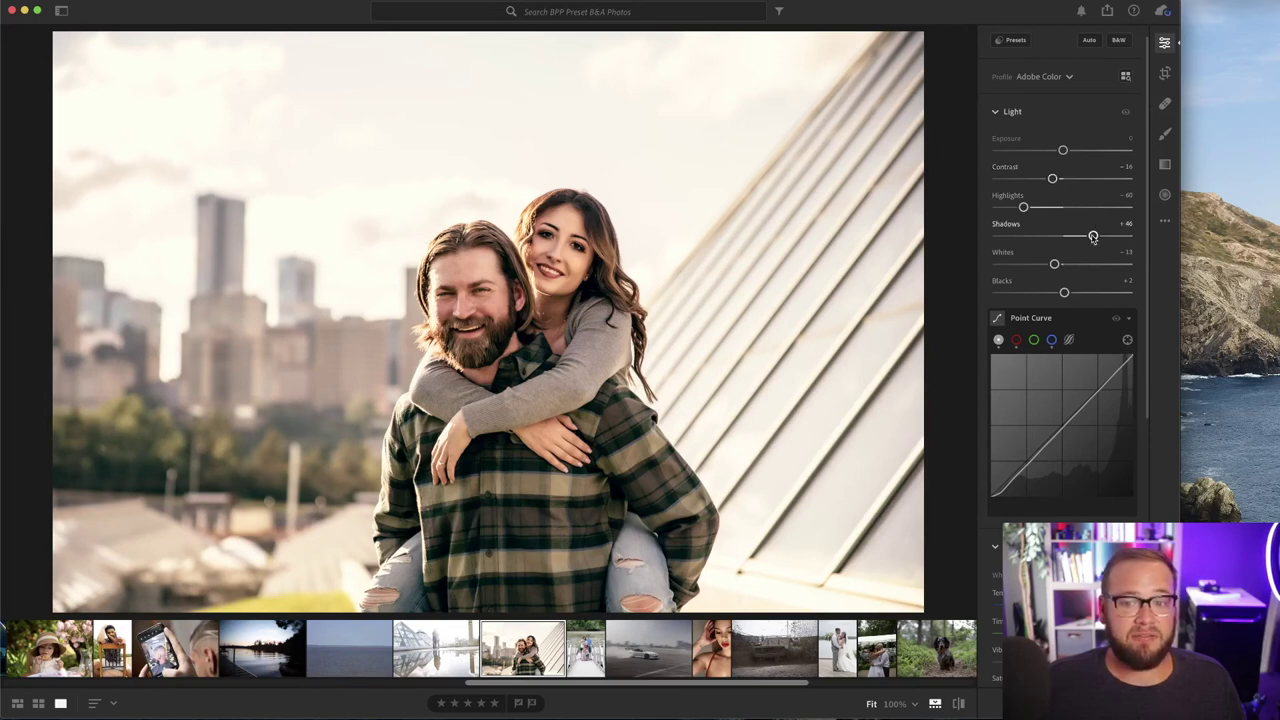
{"action": "mouse_move", "coordinate": [1023, 207]}
{"action": "left_mouse_down"}
{"action": "mouse_move", "coordinate": [987, 218]}
{"action": "mouse_move", "coordinate": [1006, 212]}
{"action": "left_mouse_up"}
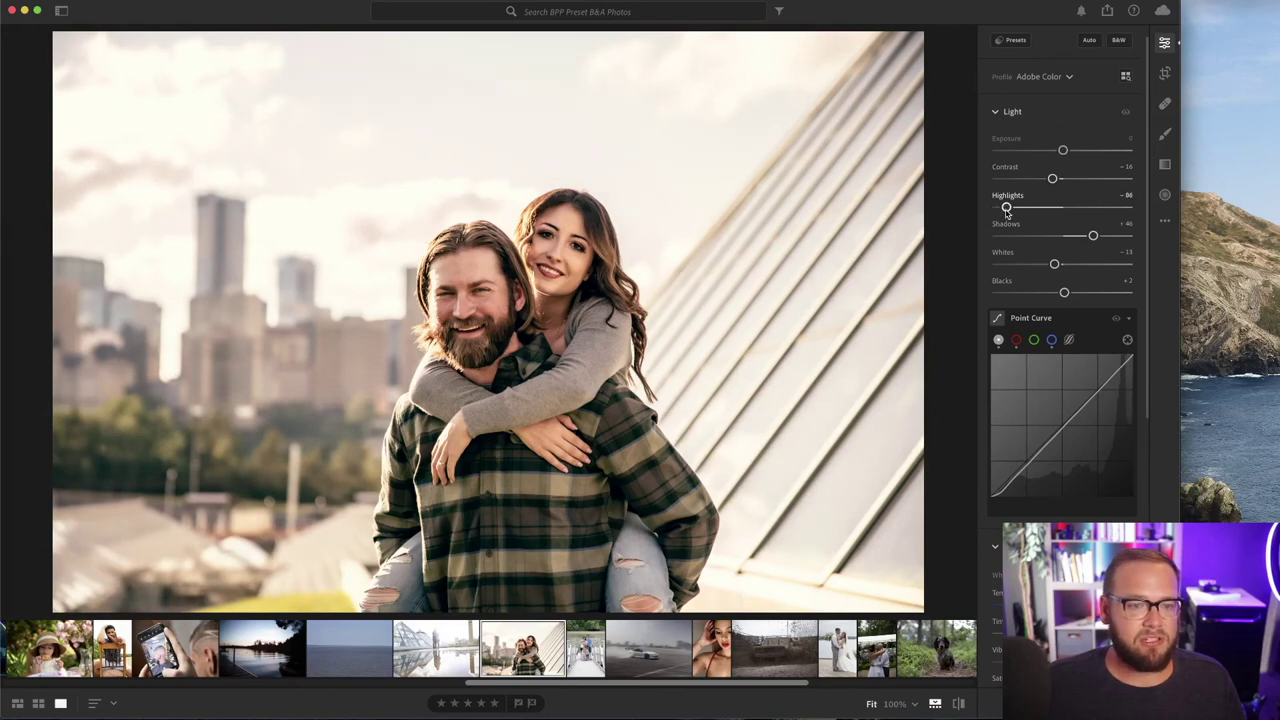
Set the couple photo's Texture to -9 and its Contrast to -53
{"action": "scroll", "coordinate": [1006, 213], "scroll_direction": "down", "scroll_amount": 5}
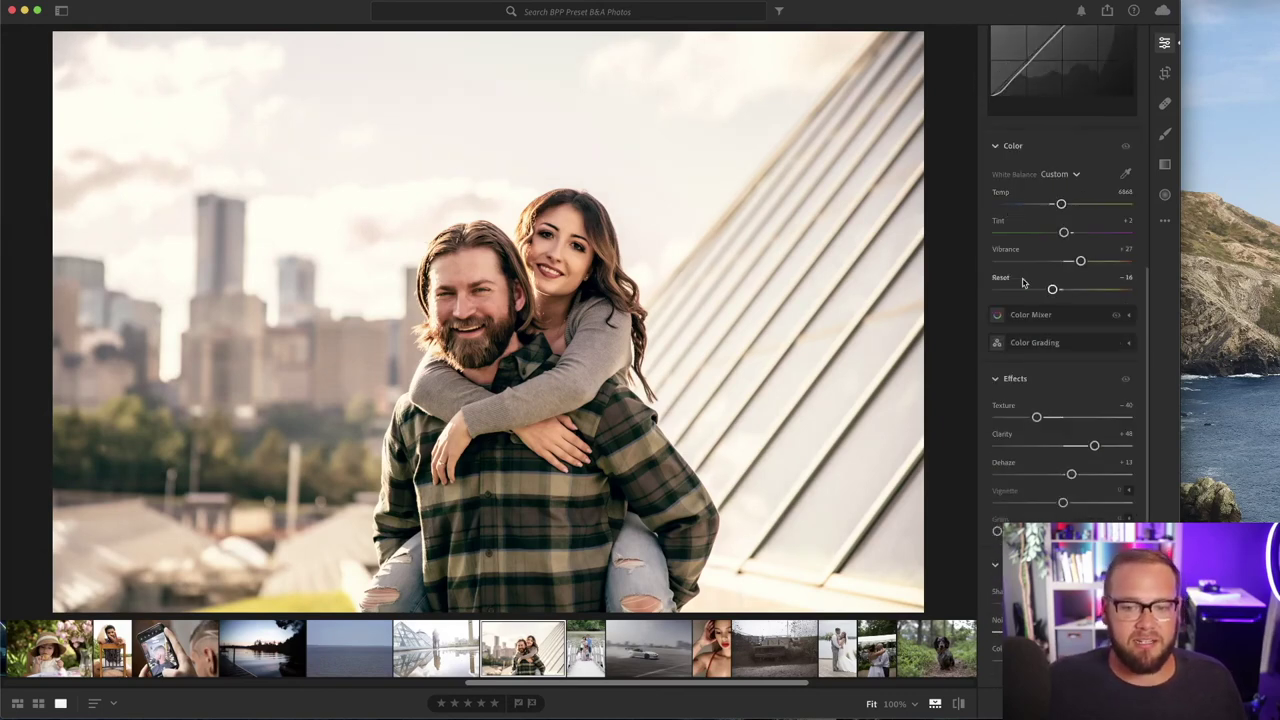
{"action": "left_click_drag", "start_coordinate": [1037, 419], "coordinate": [1058, 420]}
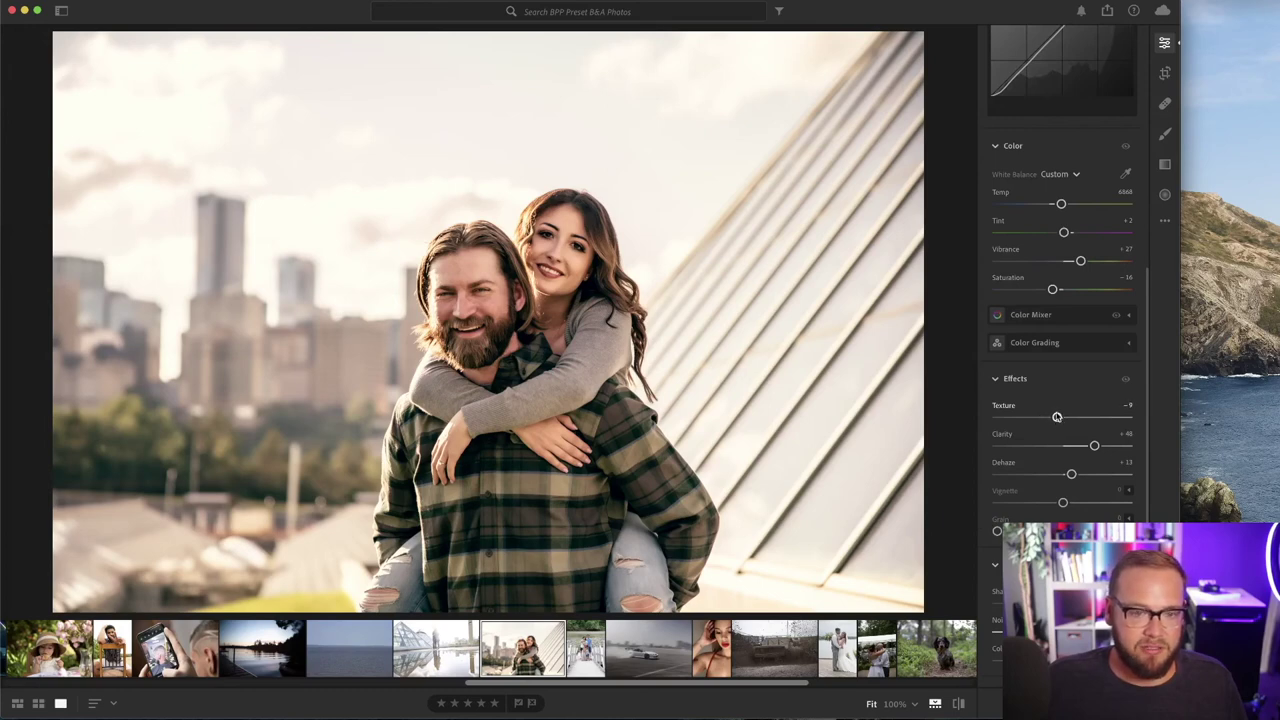
{"action": "scroll", "coordinate": [1056, 410], "scroll_direction": "up", "scroll_amount": 6}
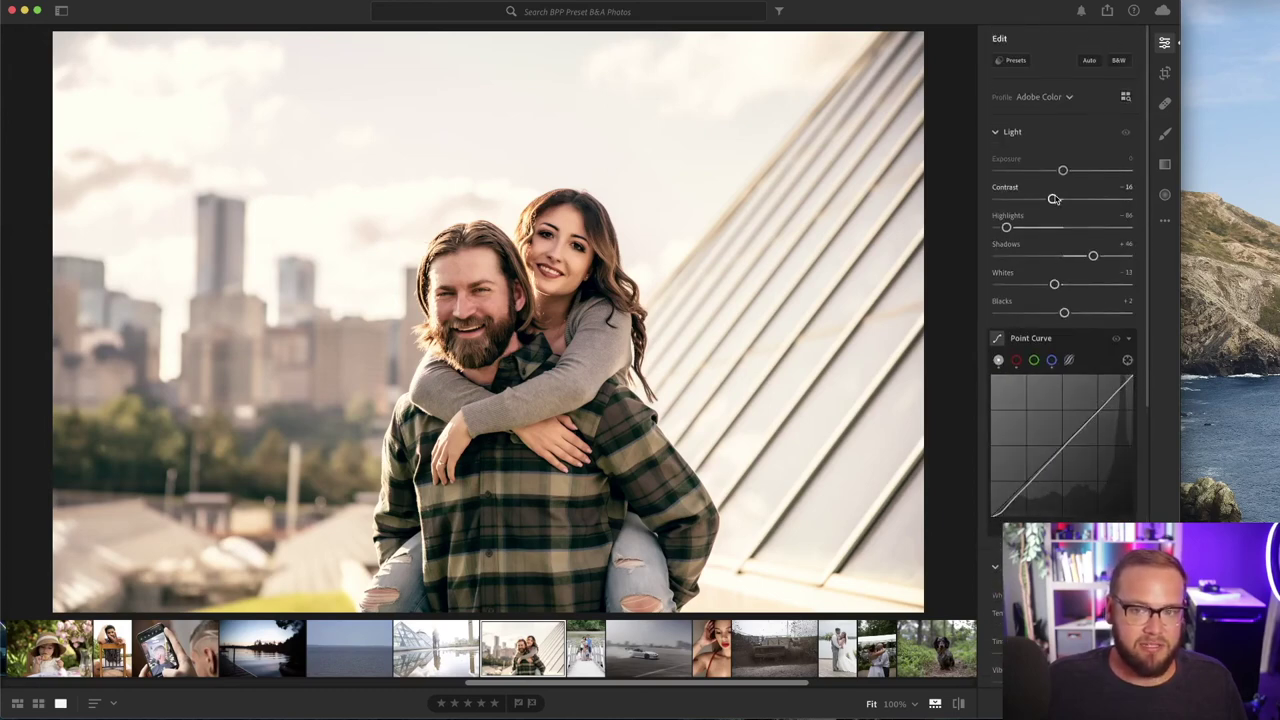
{"action": "mouse_move", "coordinate": [1053, 199]}
{"action": "left_mouse_down"}
{"action": "mouse_move", "coordinate": [997, 204]}
{"action": "mouse_move", "coordinate": [1030, 206]}
{"action": "left_mouse_up"}
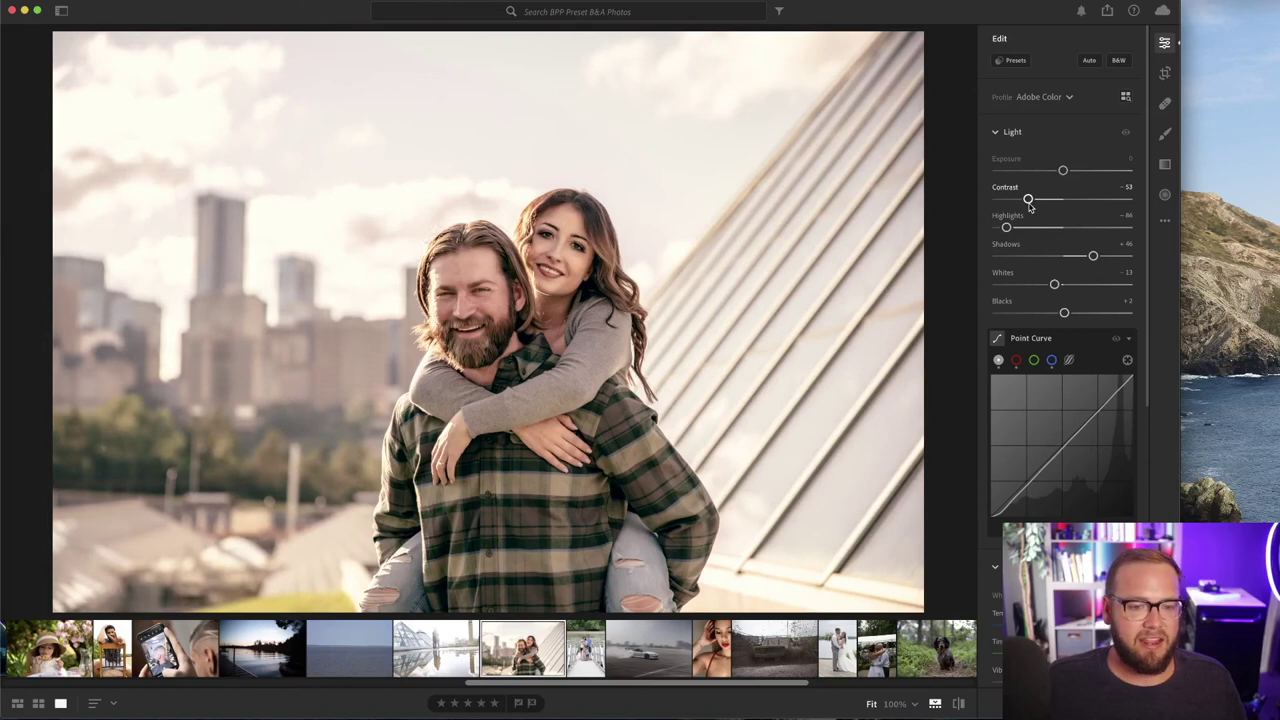